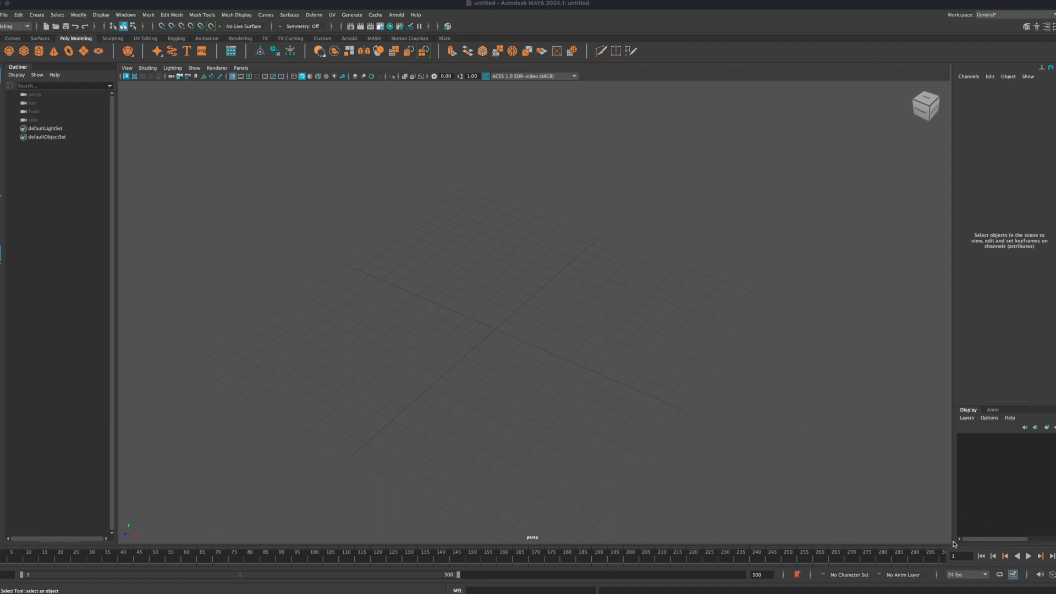
# Step: Try the 24 fps and 30 fps playback speeds for the scene
pyautogui.click(986, 575)
pyautogui.moveTo(987, 519)
pyautogui.mouseDown()
pyautogui.moveTo(987, 505)
pyautogui.moveTo(987, 515)
pyautogui.mouseUp()
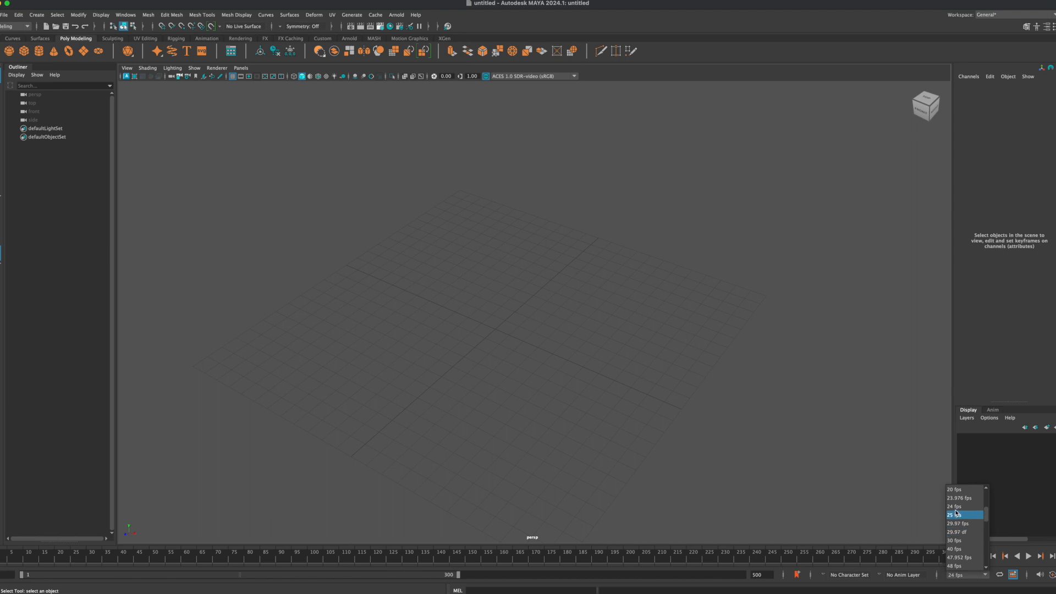
pyautogui.click(956, 509)
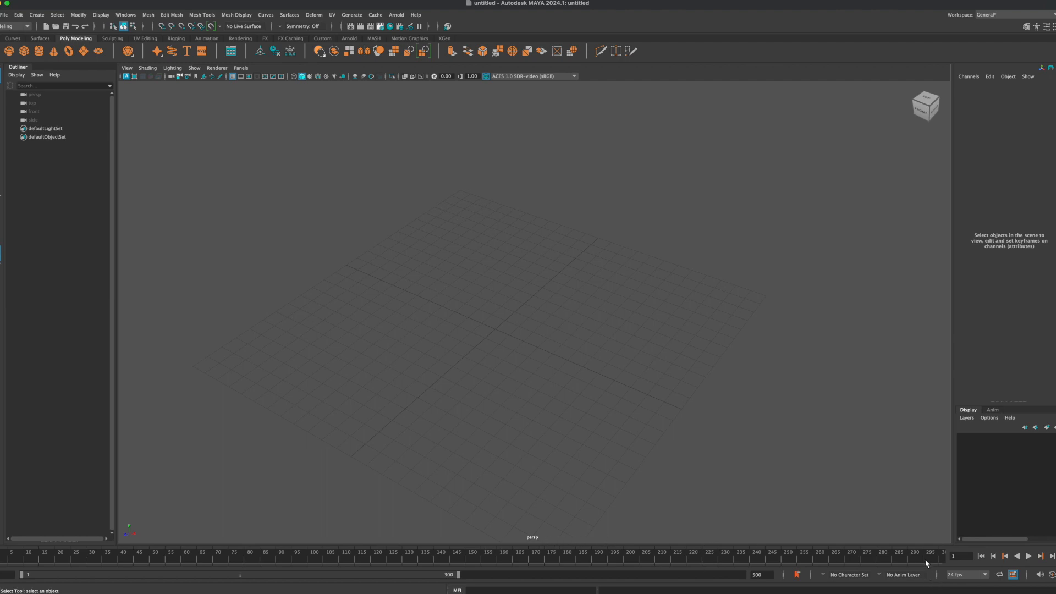
pyautogui.click(985, 576)
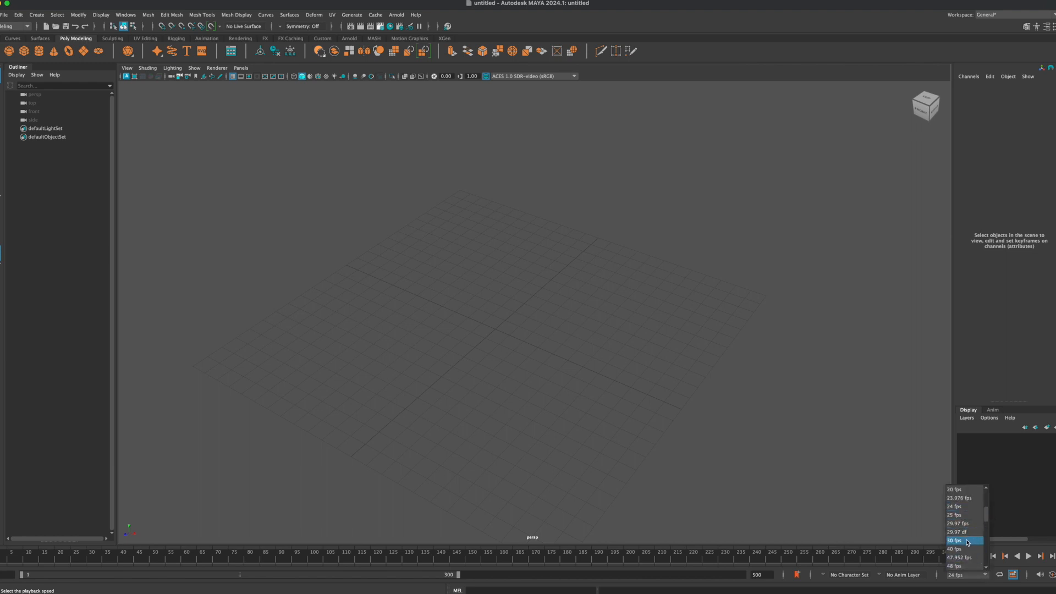
pyautogui.click(956, 541)
# Step: Set the scene's playback speed to 60 fps and review the other frame rates on offer
pyautogui.click(986, 575)
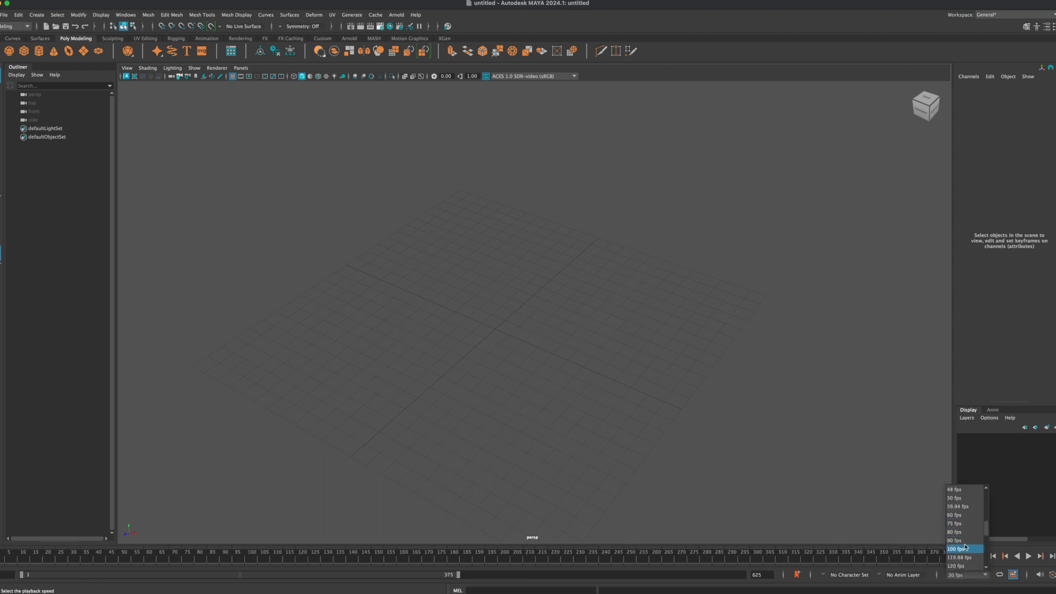
pyautogui.click(962, 517)
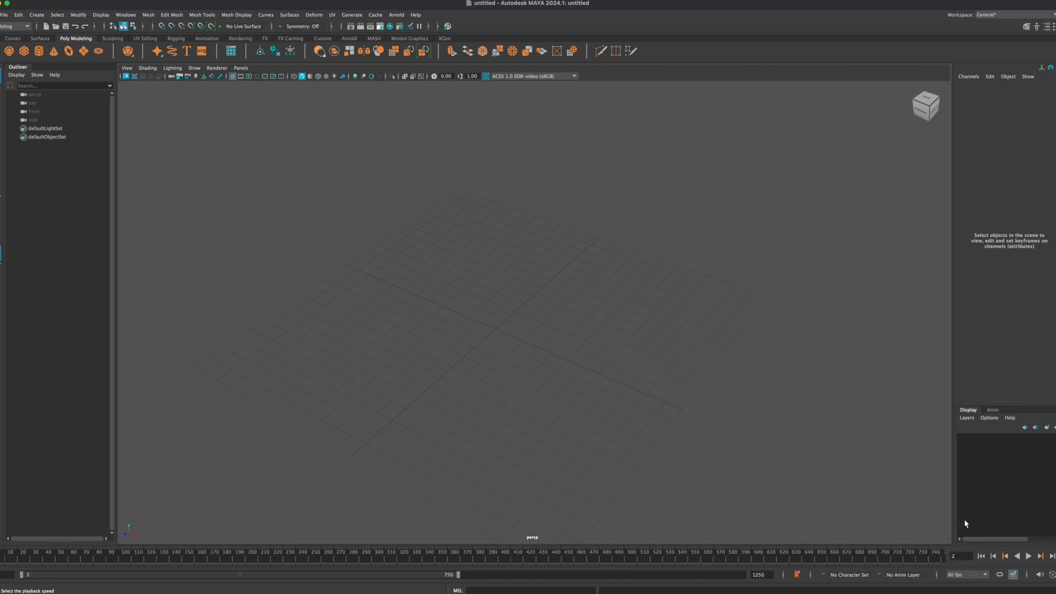
pyautogui.click(986, 576)
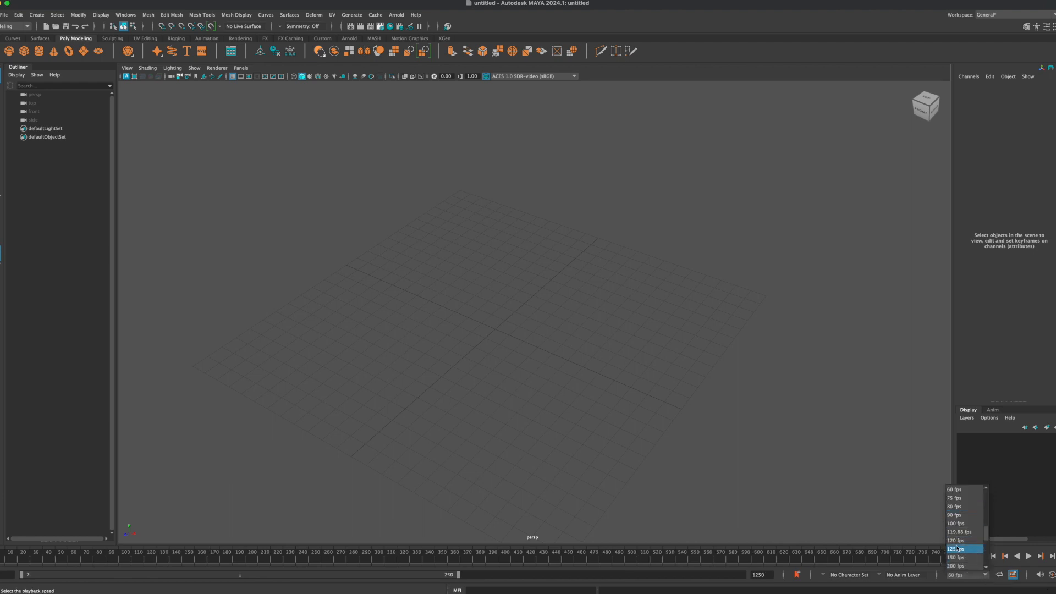
pyautogui.scroll(-3, 957, 542)
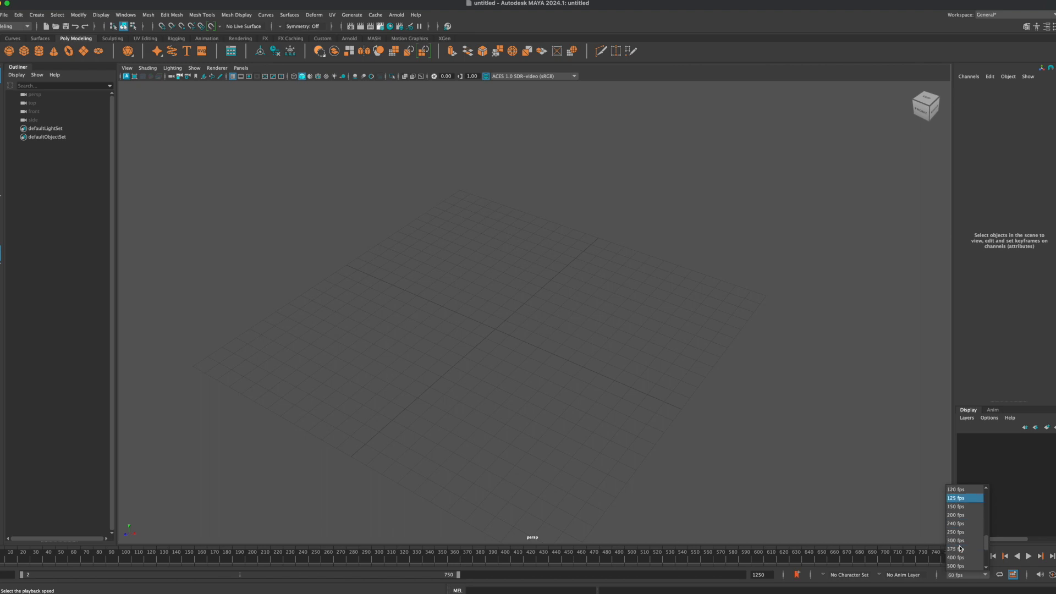
pyautogui.scroll(-2, 965, 529)
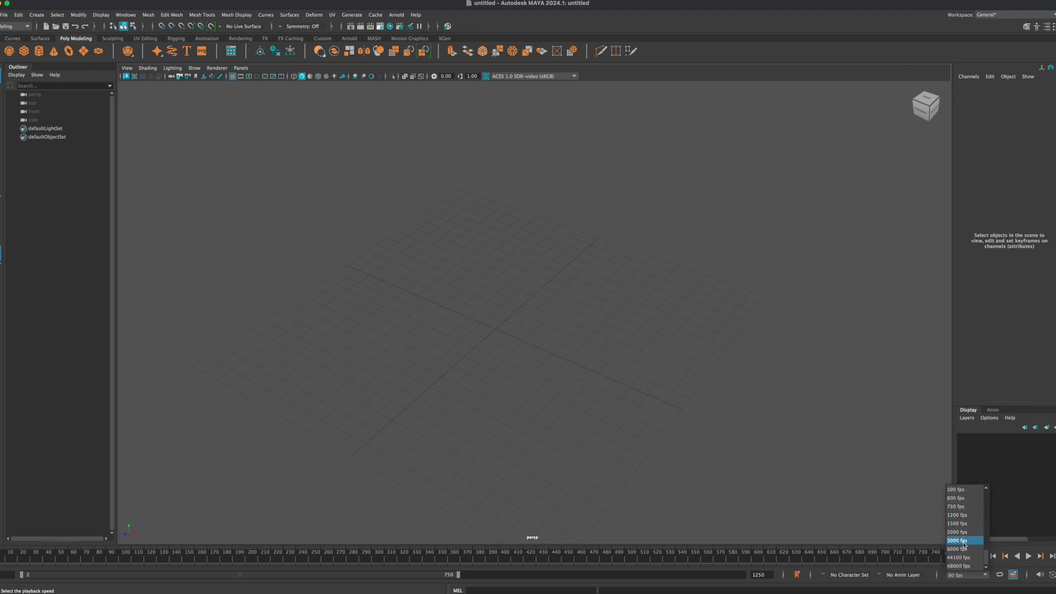
pyautogui.scroll(7, 968, 537)
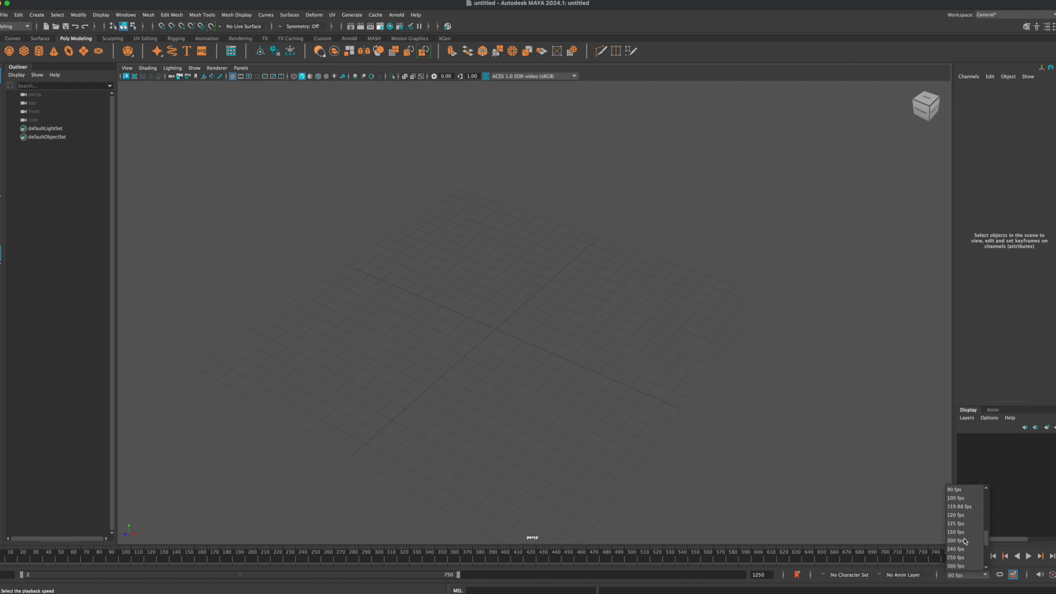
pyautogui.scroll(2, 962, 516)
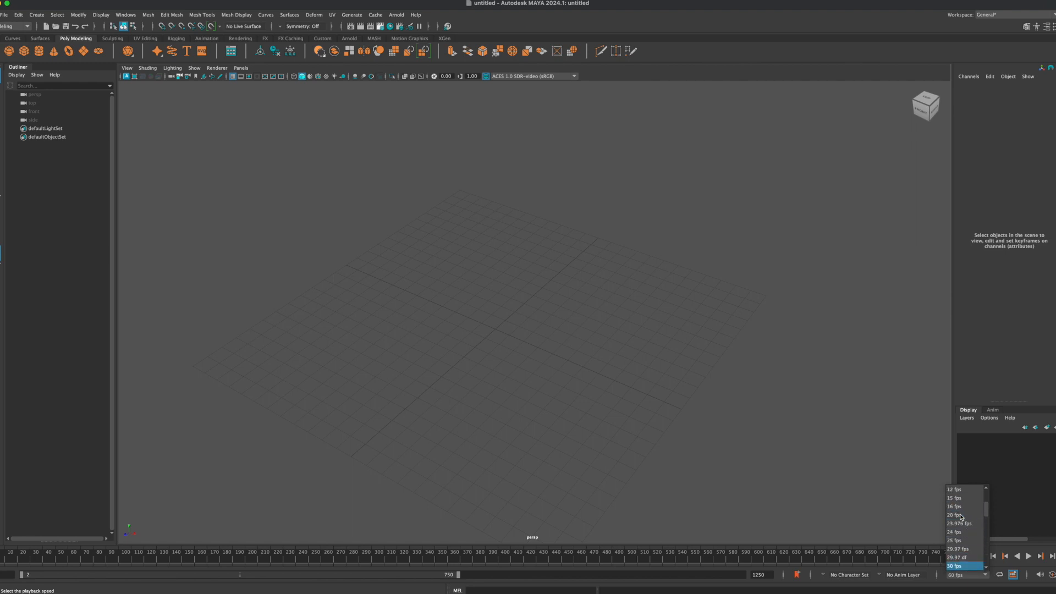
pyautogui.scroll(-3, 962, 517)
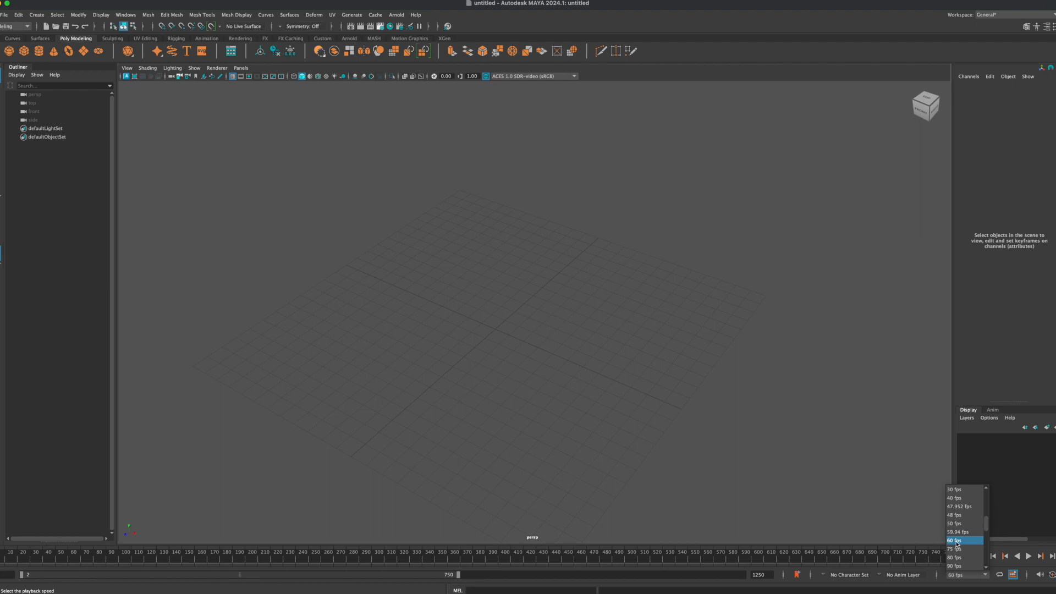
pyautogui.click(955, 541)
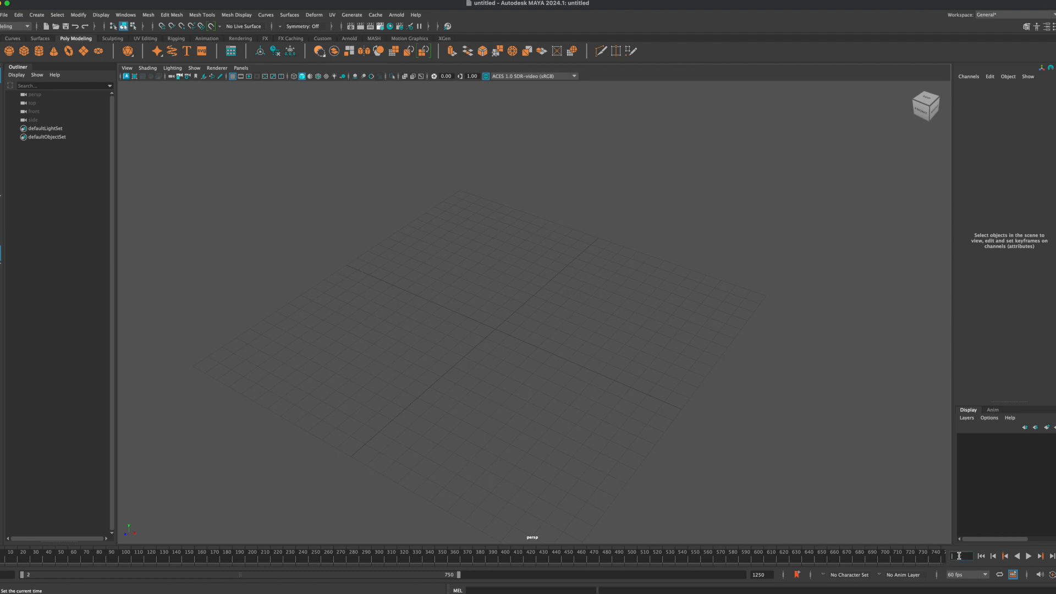
# Step: Set the animation's end time to frame 300
pyautogui.press('Return')
pyautogui.doubleClick(770, 575)
pyautogui.write('300')
pyautogui.press('Return')
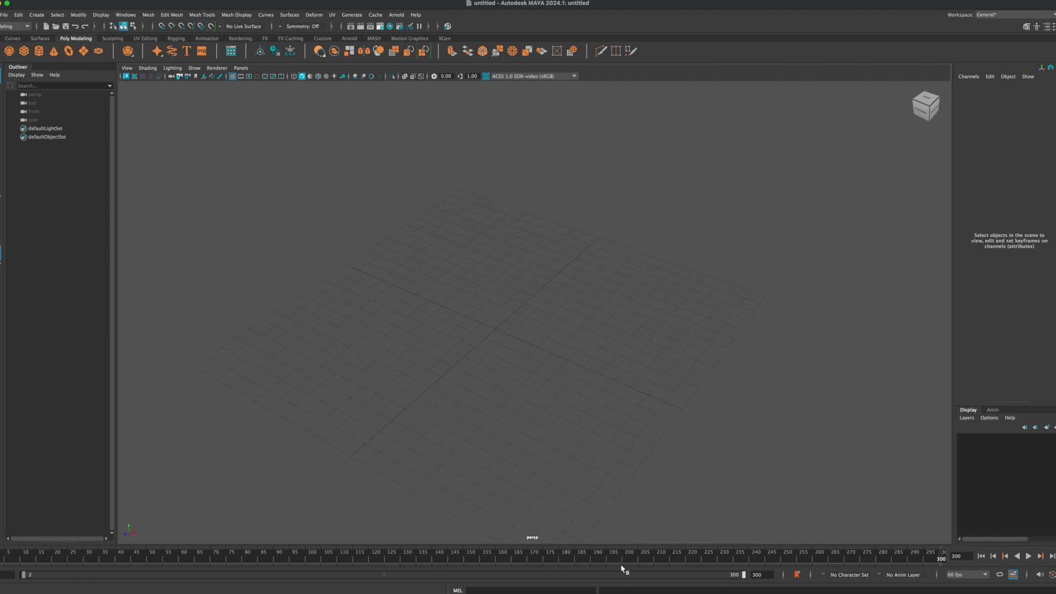
# Step: Extend the playback range's start to frame 1, then play the timeline briefly and stop it
pyautogui.moveTo(23, 575); pyautogui.dragTo(20, 575)
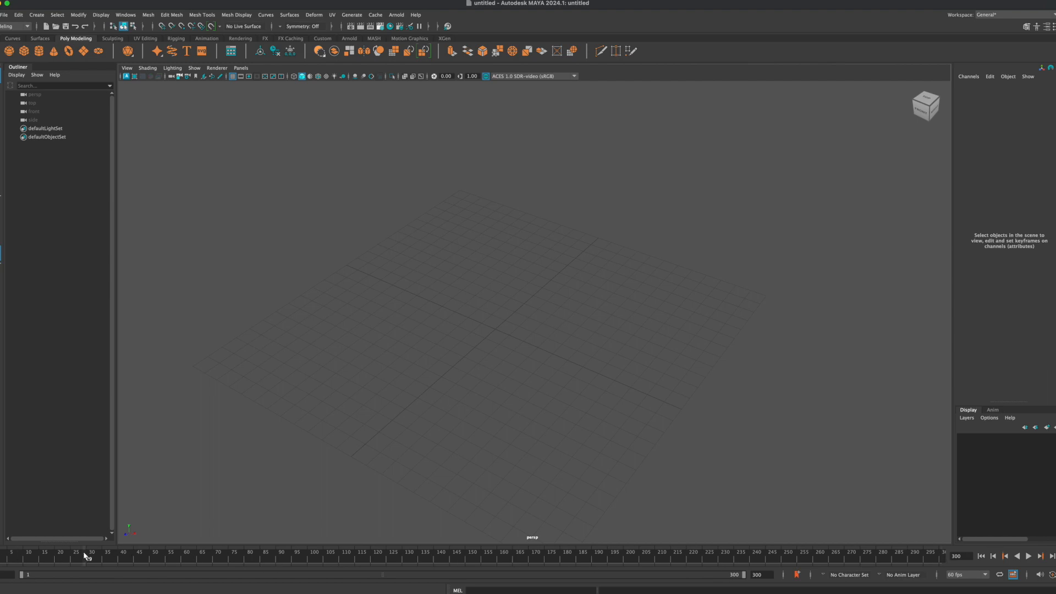
pyautogui.hotkey('alt', 'v')
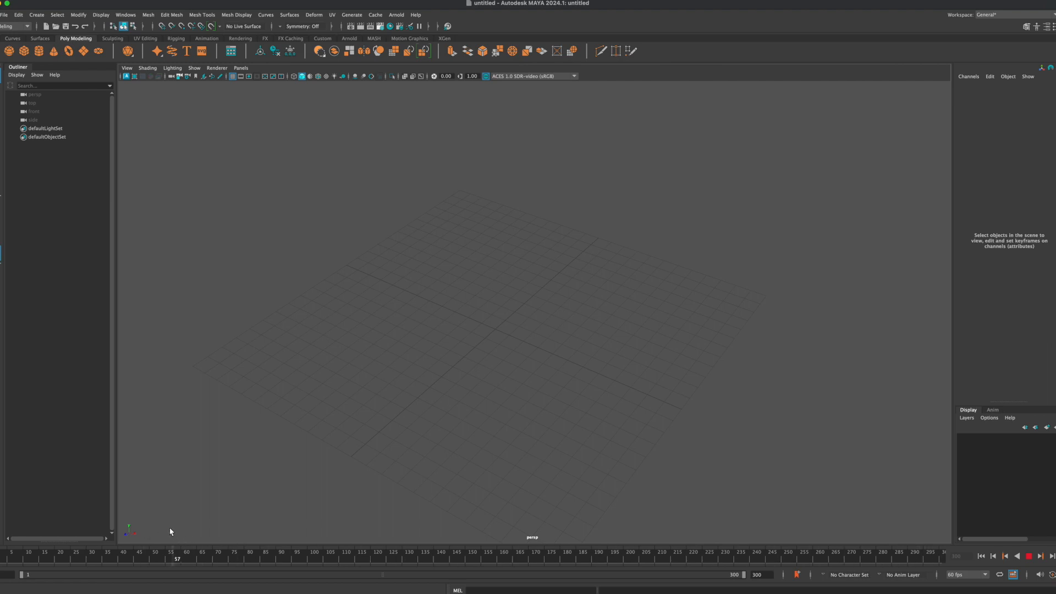
pyautogui.hotkey('alt', 'v')
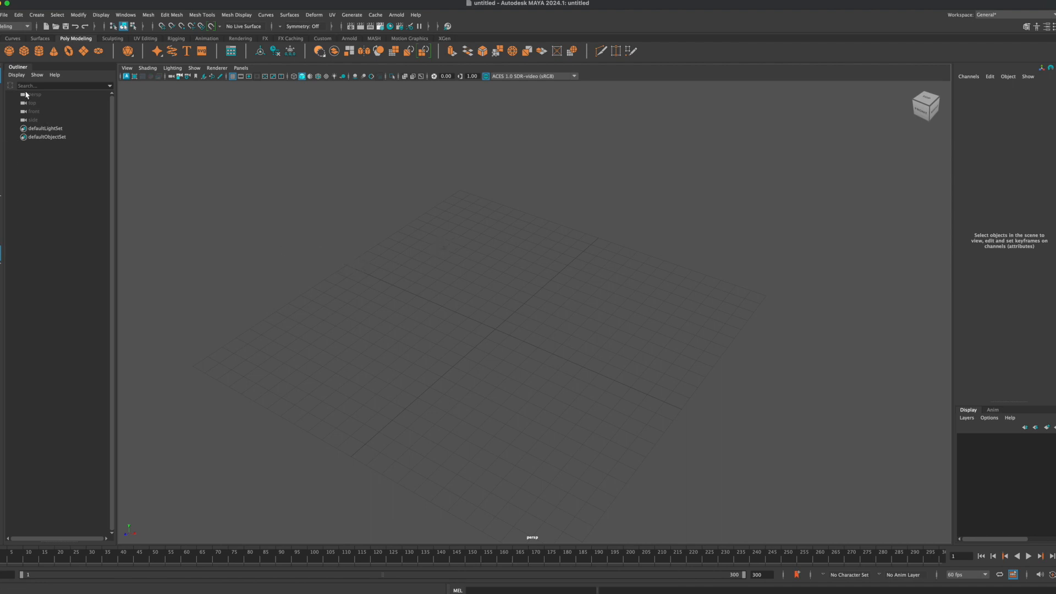
# Step: Create a polygon cube as a flat slab on the grid, about 27.3 wide, 10 deep and 0.87 high
pyautogui.click(26, 52)
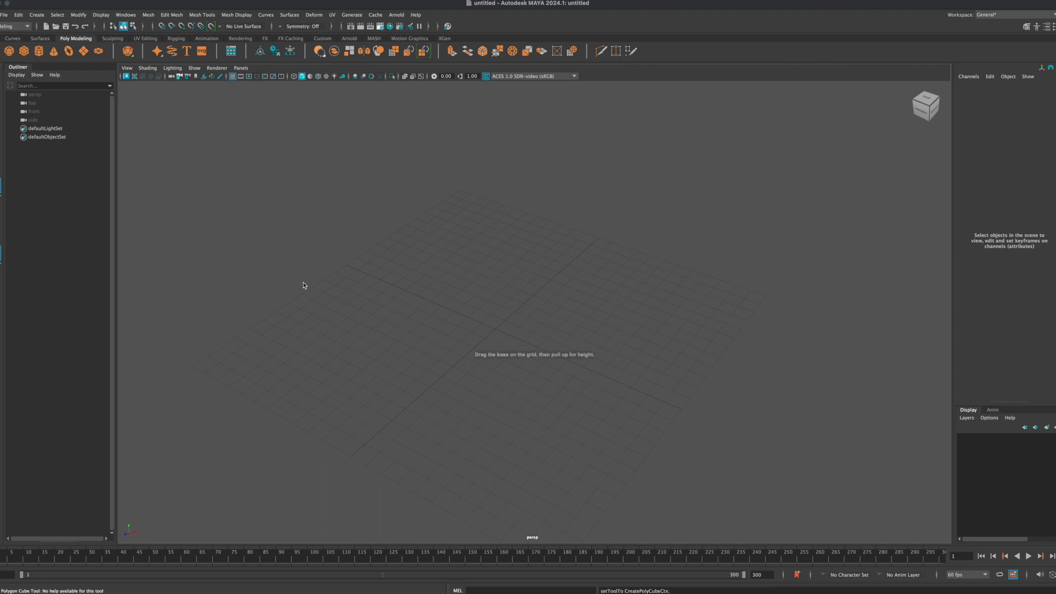
pyautogui.moveTo(289, 278); pyautogui.dragTo(755, 351)
pyautogui.moveTo(532, 327); pyautogui.dragTo(532, 300)
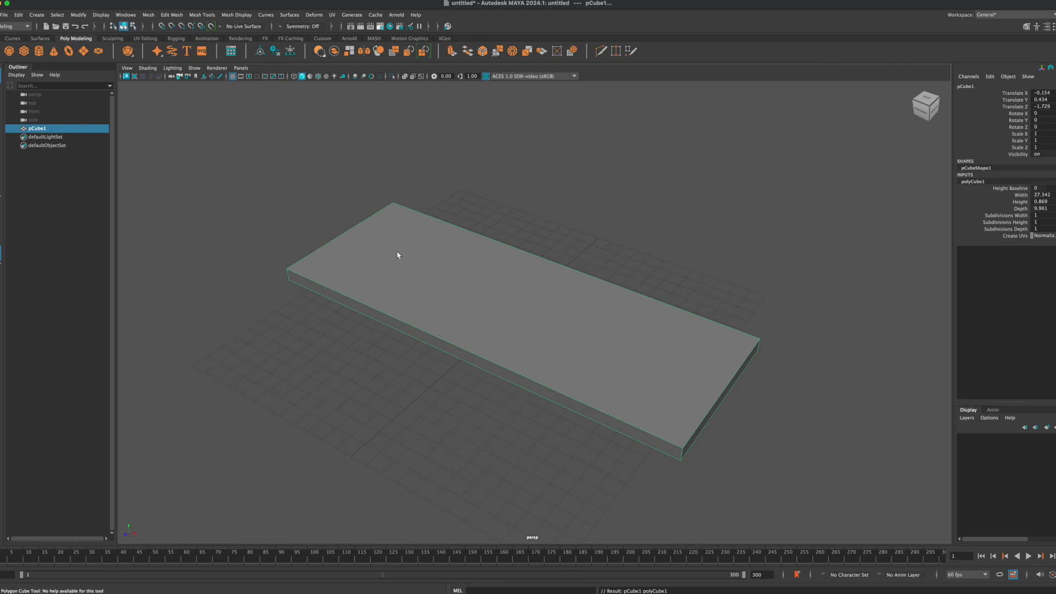
# Step: Create a polygon sphere of about 1.28 radius beside the slab and move it up over the slab's near edge
pyautogui.press('alt')
pyautogui.keyDown('alt'); pyautogui.moveTo(402, 237); pyautogui.dragTo(439, 241); pyautogui.keyUp('alt')
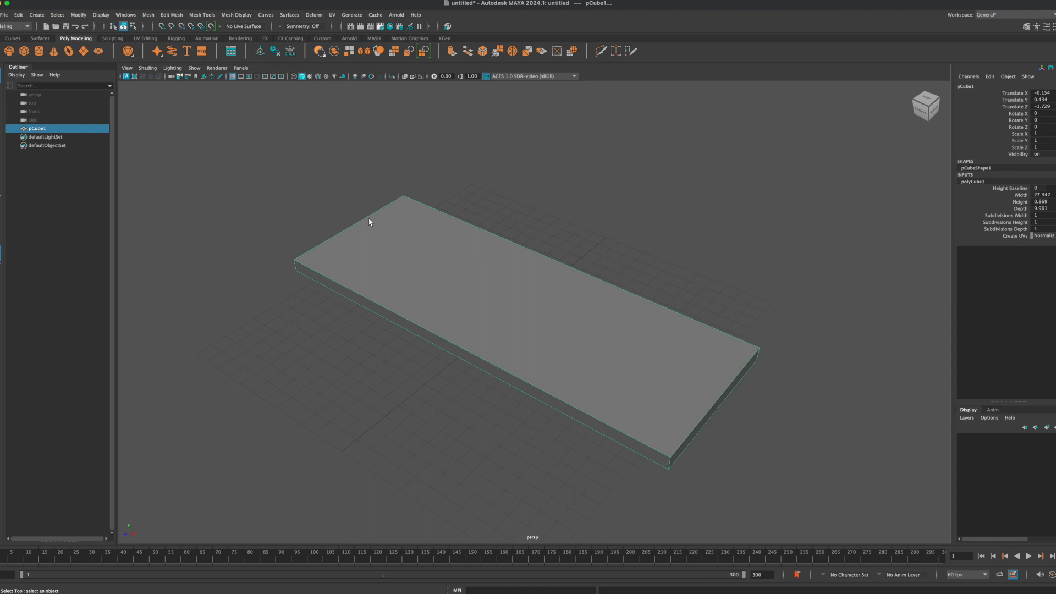
pyautogui.click(8, 50)
pyautogui.moveTo(238, 360); pyautogui.dragTo(251, 345)
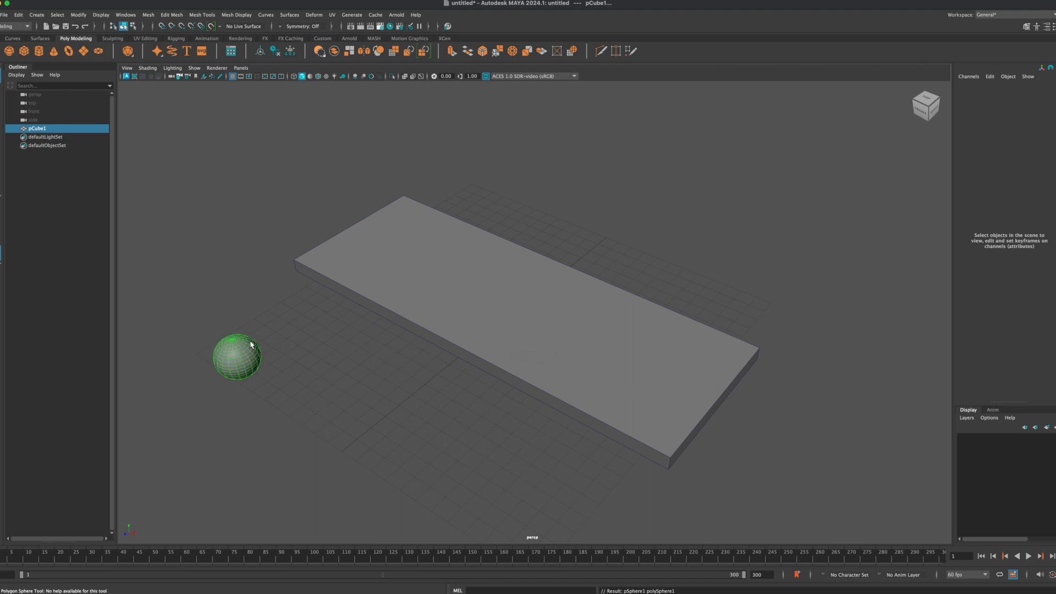
pyautogui.press('w')
pyautogui.moveTo(238, 361); pyautogui.dragTo(361, 247)
# Step: Using the orthographic views, centre the sphere across the slab's negative-X end and lower it to rest on the top surface
pyautogui.press('space')
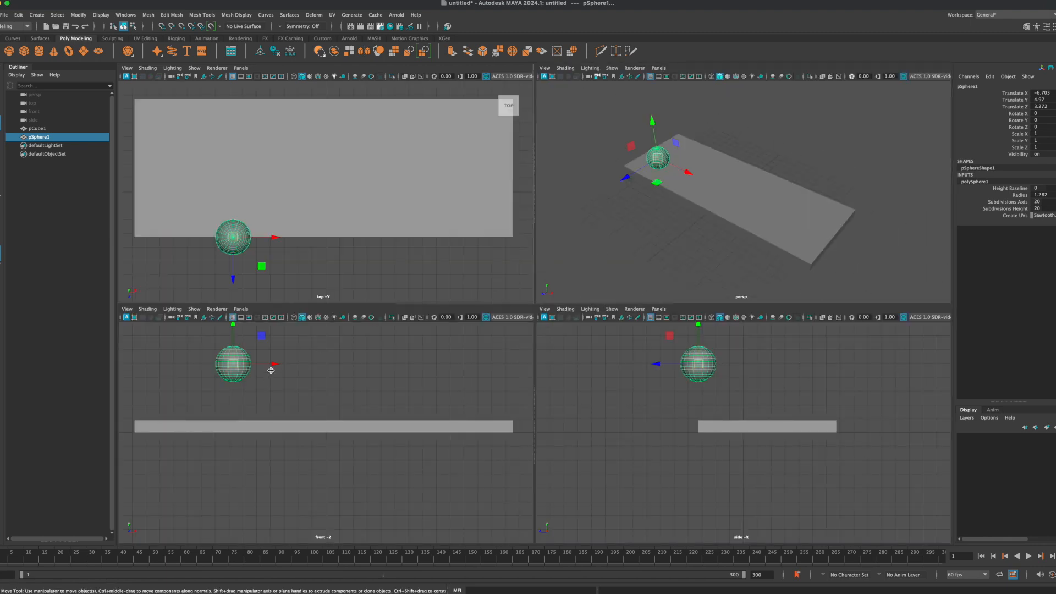
pyautogui.moveTo(233, 237); pyautogui.dragTo(157, 164)
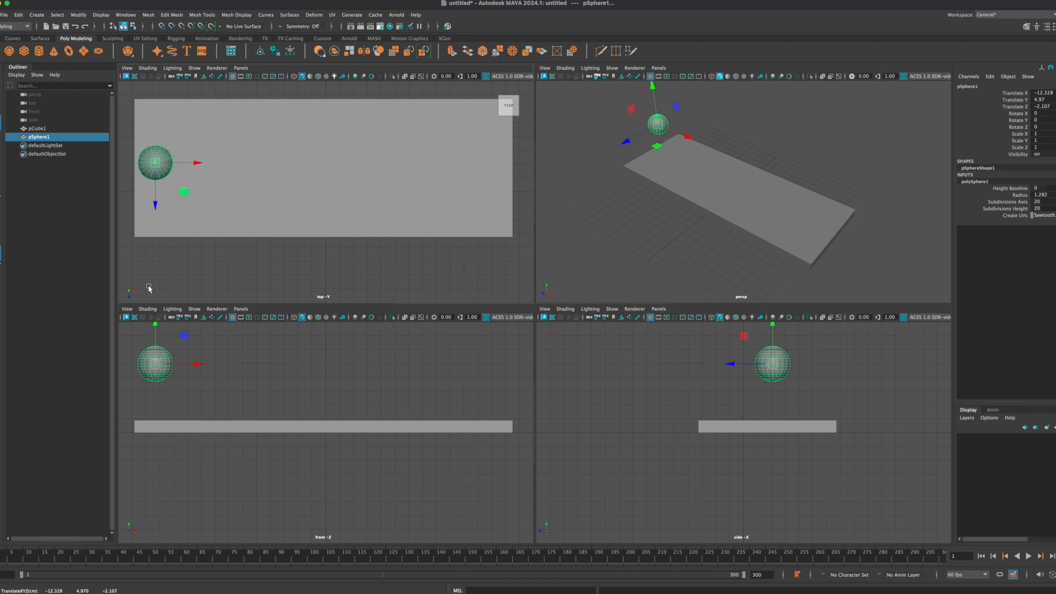
pyautogui.moveTo(155, 329); pyautogui.dragTo(160, 367)
pyautogui.moveTo(732, 403); pyautogui.dragTo(726, 405)
pyautogui.click(699, 182)
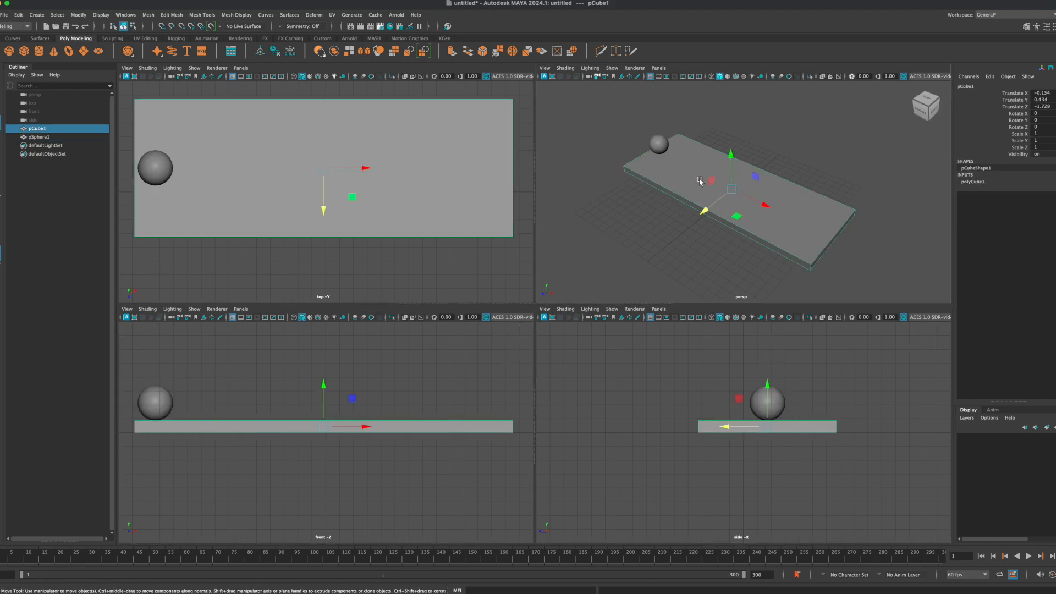
pyautogui.click(624, 253)
pyautogui.press('space')
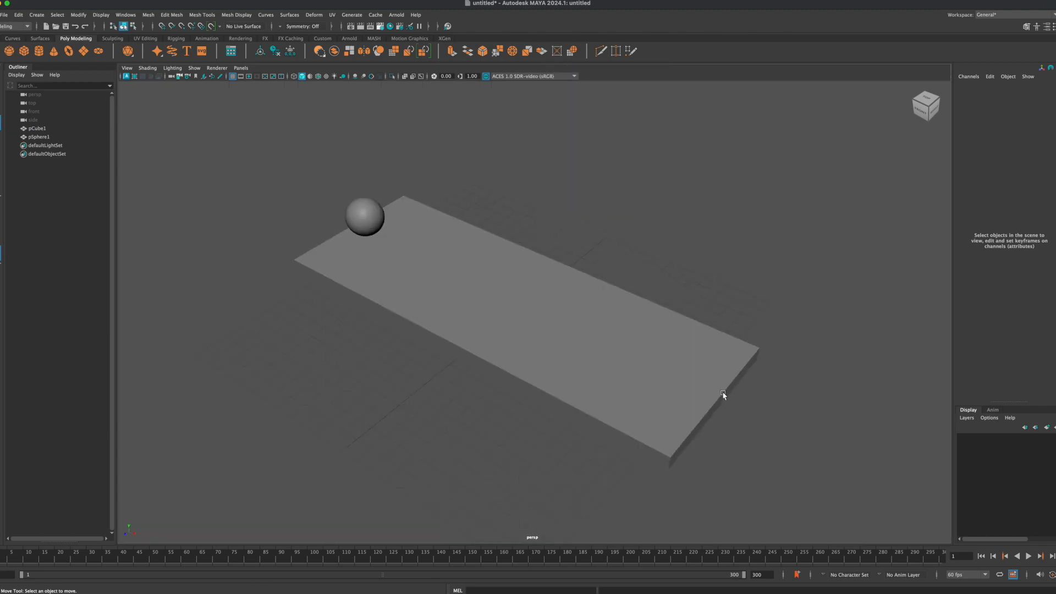
# Step: Create a spot light and move it to about 14 in Y and 10.9 in Z, above and in front of the slab
pyautogui.moveTo(426, 383)
pyautogui.keyDown('alt'); pyautogui.mouseDown()
pyautogui.moveTo(448, 369)
pyautogui.moveTo(429, 389)
pyautogui.mouseUp(); pyautogui.keyUp('alt')
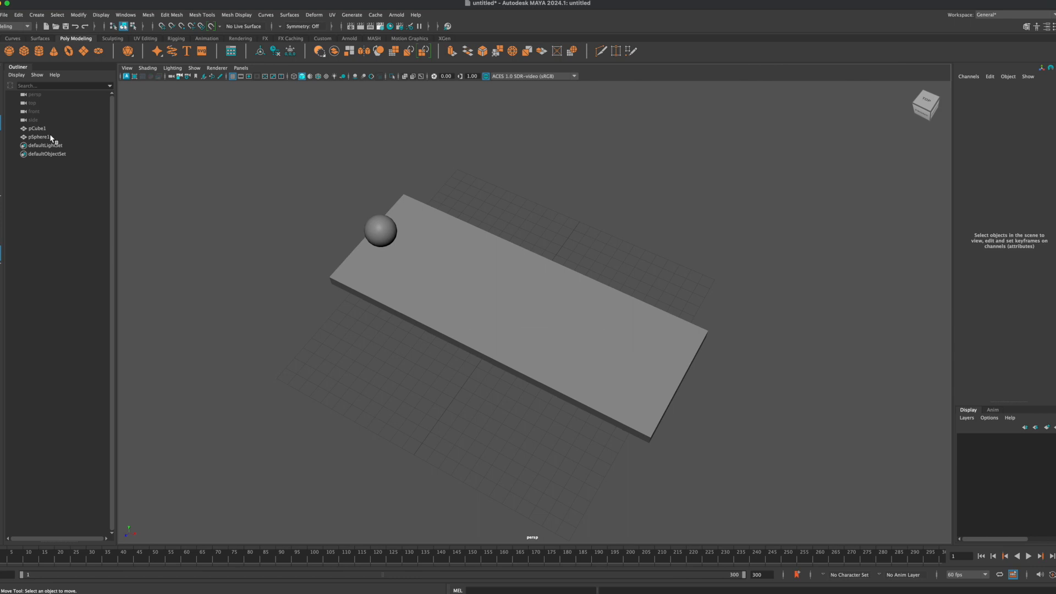
pyautogui.click(37, 16)
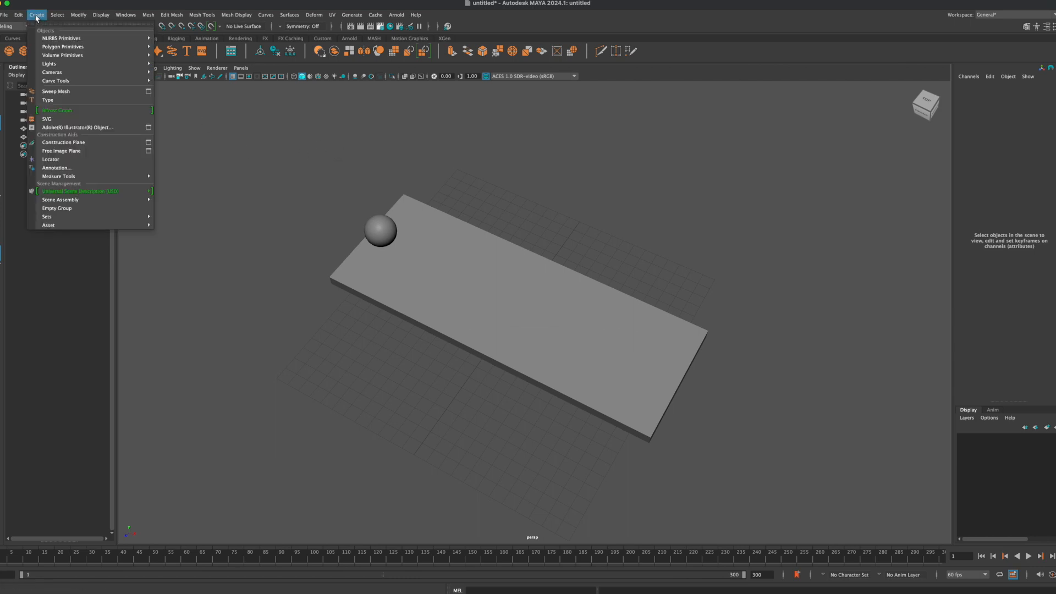
pyautogui.moveTo(137, 56)
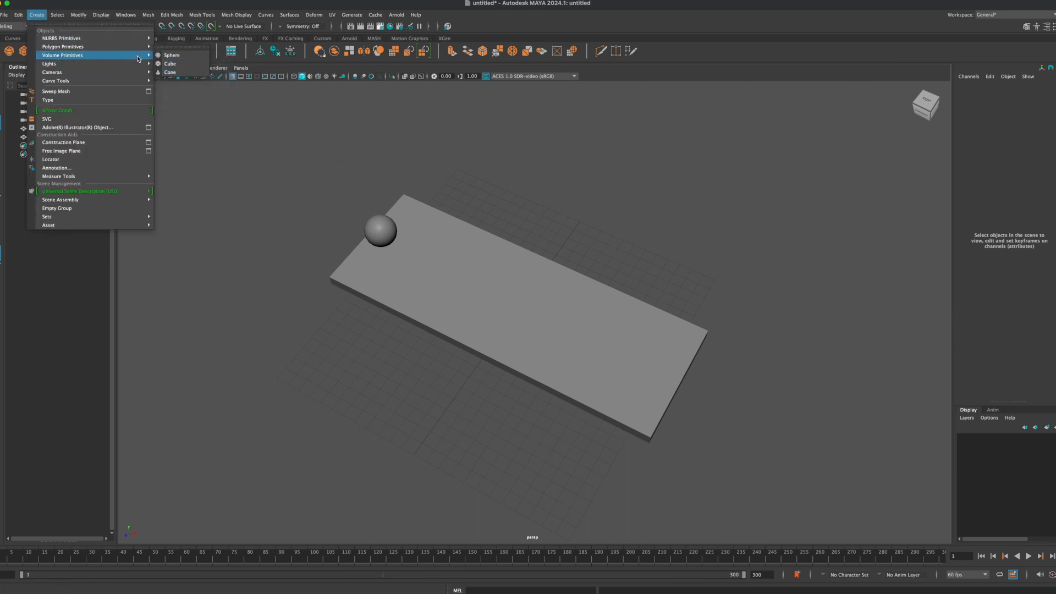
pyautogui.click(176, 90)
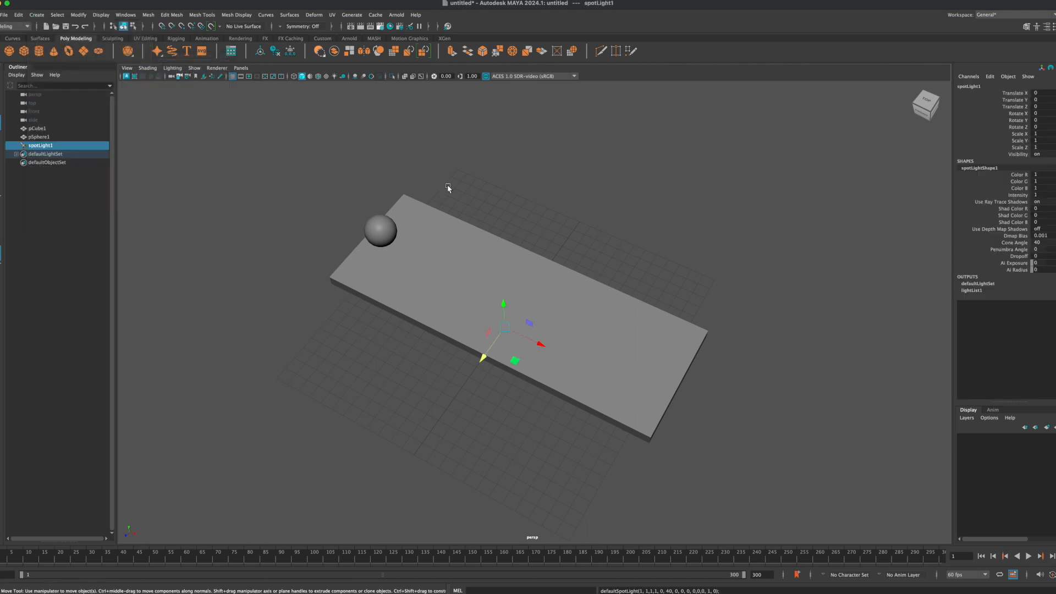
pyautogui.moveTo(506, 305); pyautogui.dragTo(335, 341)
# Step: Display the viewport with all scene lights and rotate the spot light about -47 degrees in X towards the slab
pyautogui.press('7')
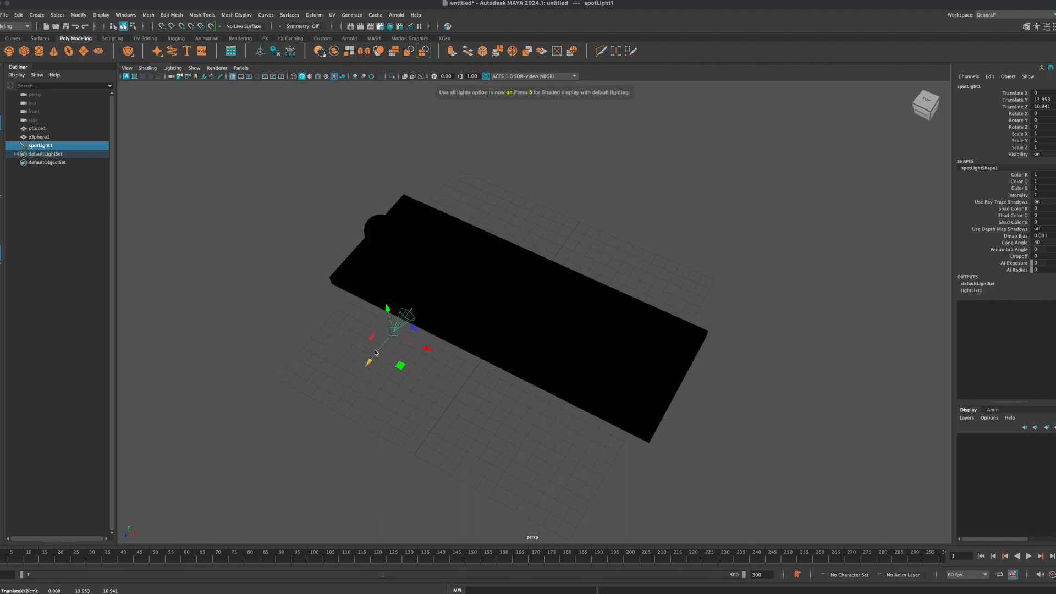
pyautogui.press('e')
pyautogui.moveTo(378, 343); pyautogui.dragTo(384, 300)
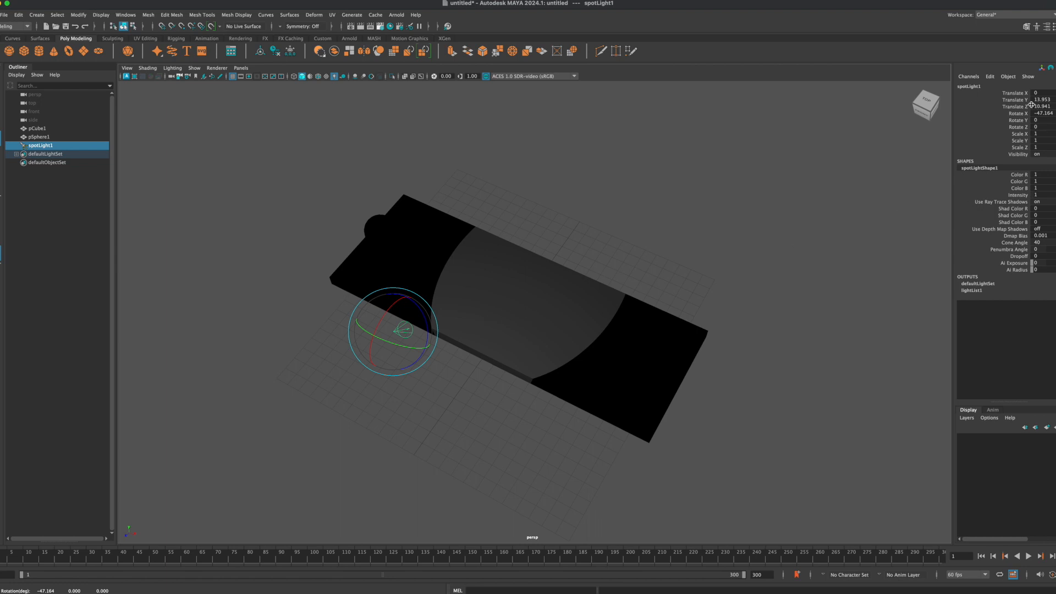
pyautogui.click(1055, 105)
pyautogui.keyDown('alt'); pyautogui.moveTo(424, 339); pyautogui.dragTo(448, 334); pyautogui.keyUp('alt')
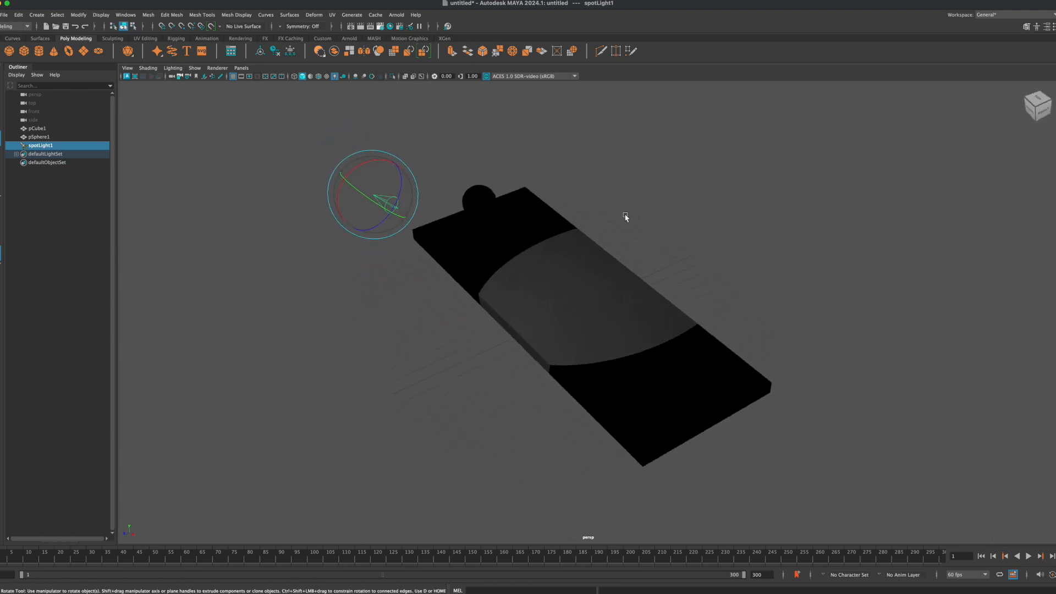
# Step: Return the viewport to shaded display with default lighting and select the slab
pyautogui.click(576, 266)
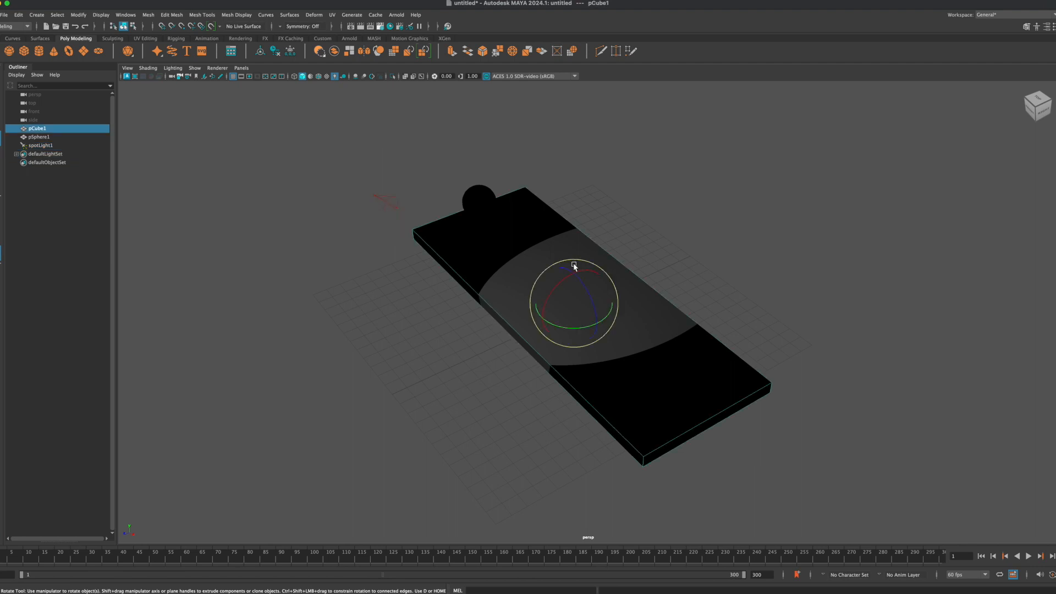
pyautogui.press('5')
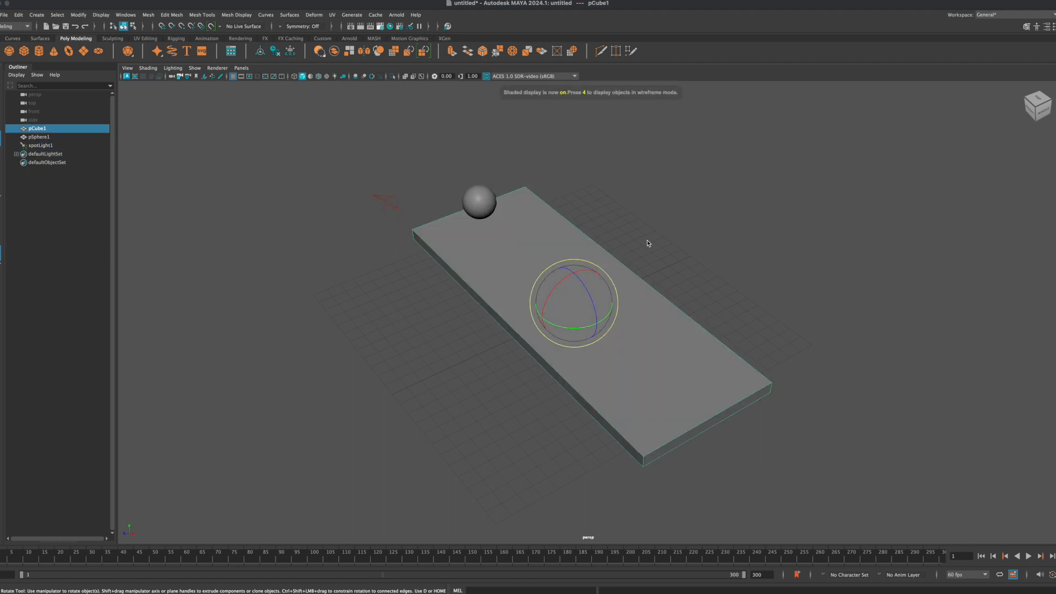
pyautogui.click(604, 248)
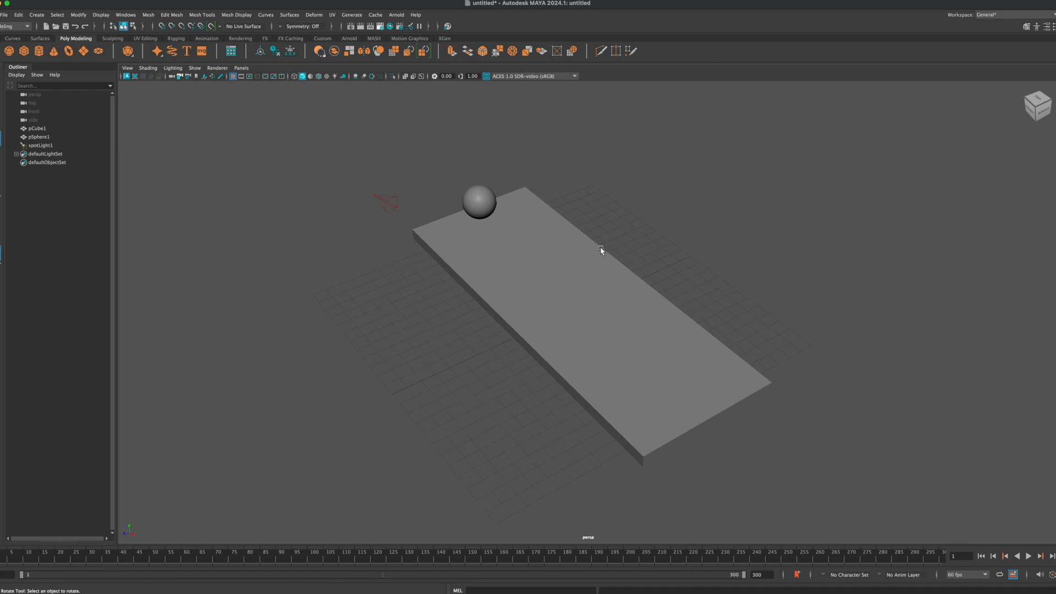
pyautogui.keyDown('alt'); pyautogui.moveTo(410, 321); pyautogui.dragTo(521, 279); pyautogui.keyUp('alt')
pyautogui.click(521, 279)
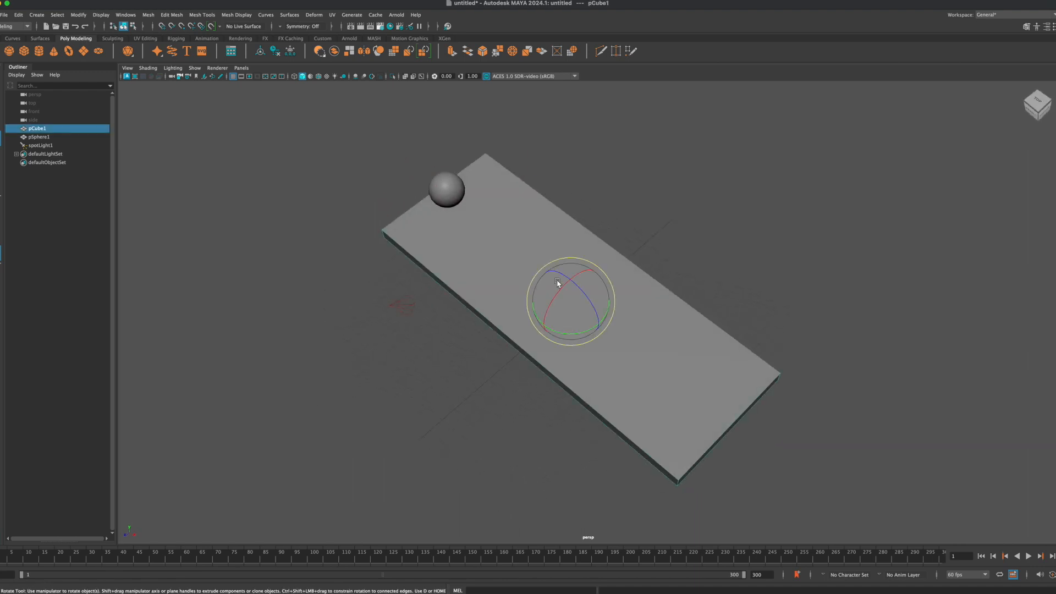
# Step: Assign a new aiStandardSurface material to the selected slab
pyautogui.rightClick(483, 271)
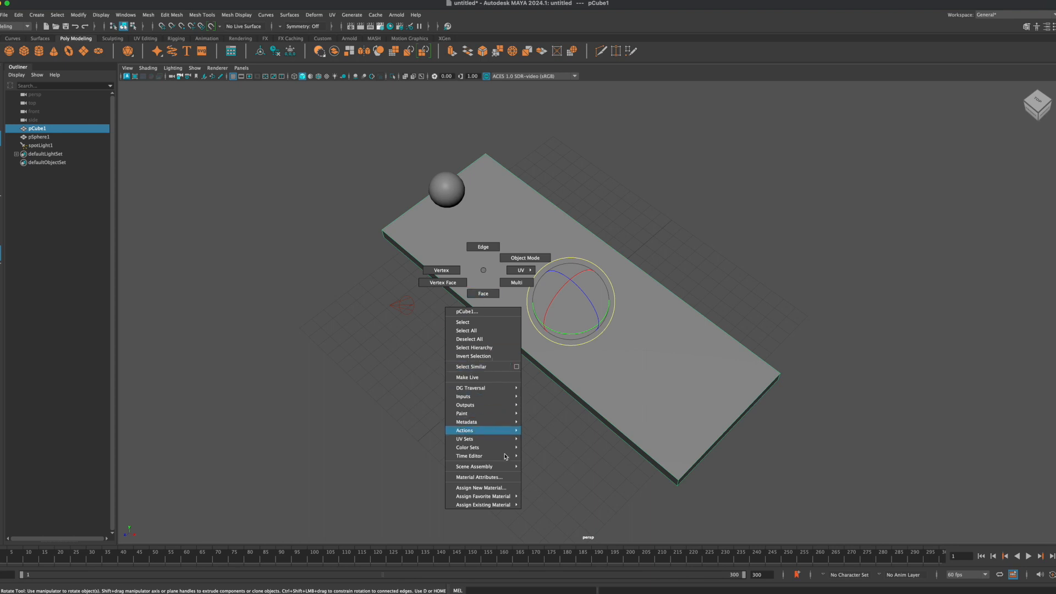
pyautogui.click(501, 489)
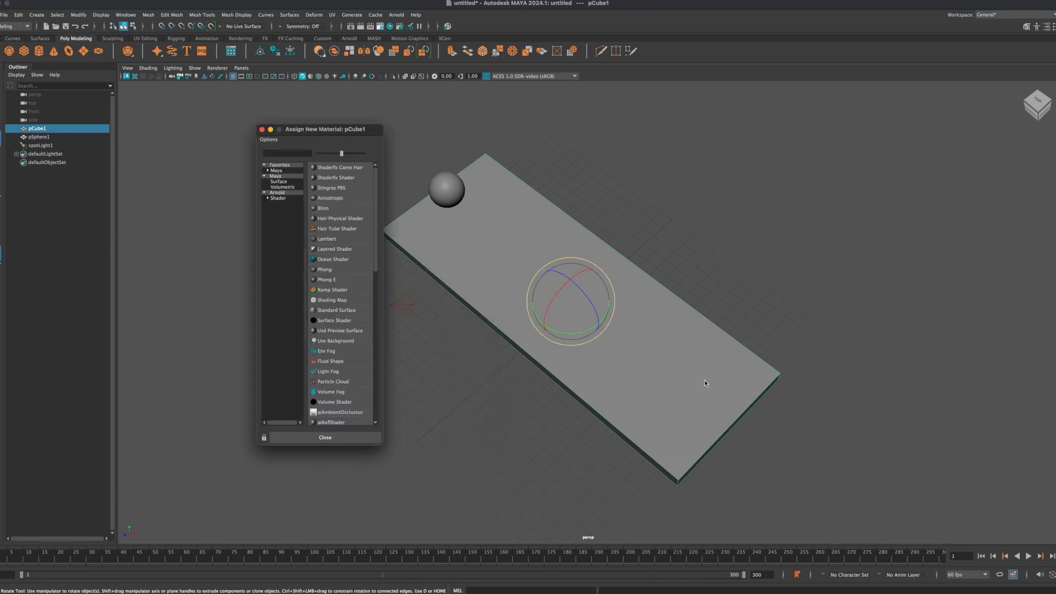
pyautogui.click(278, 199)
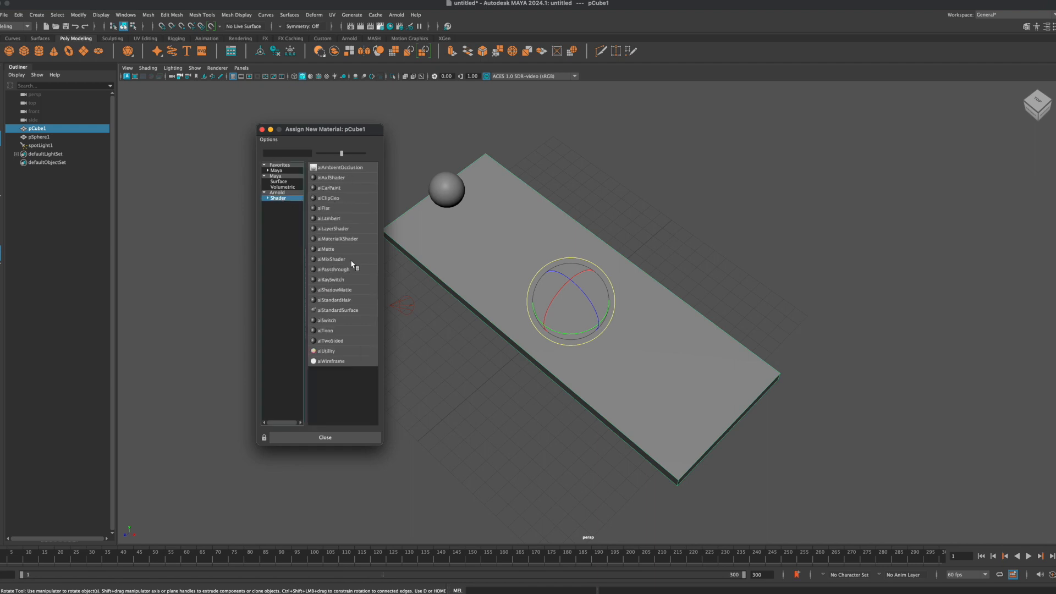
pyautogui.click(331, 311)
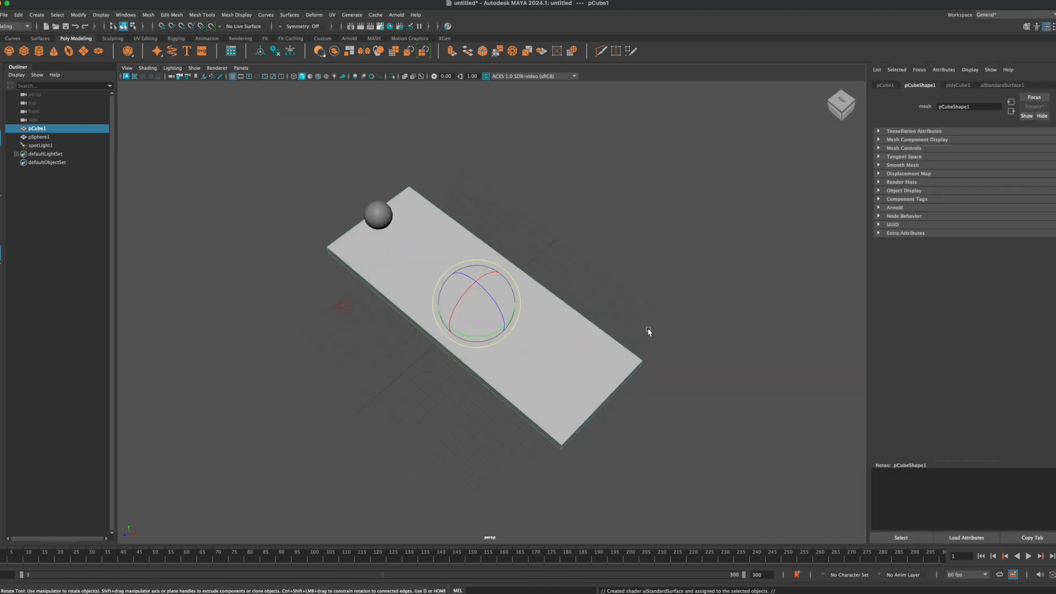
# Step: Open the Hypershade and rename the slab's aiStandardSurface material to pooltable
pyautogui.click(390, 27)
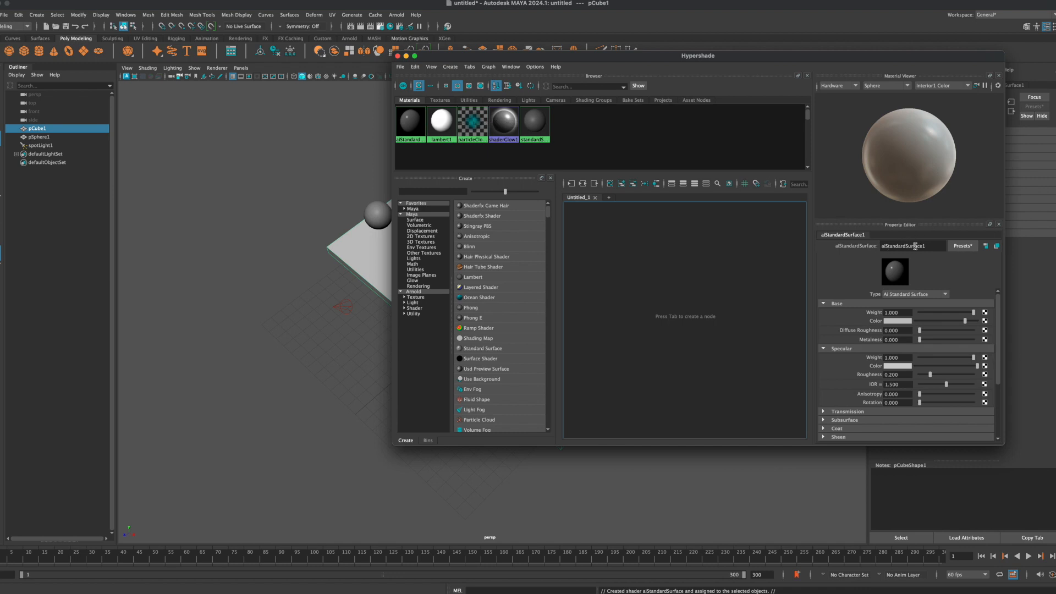
pyautogui.click(929, 247)
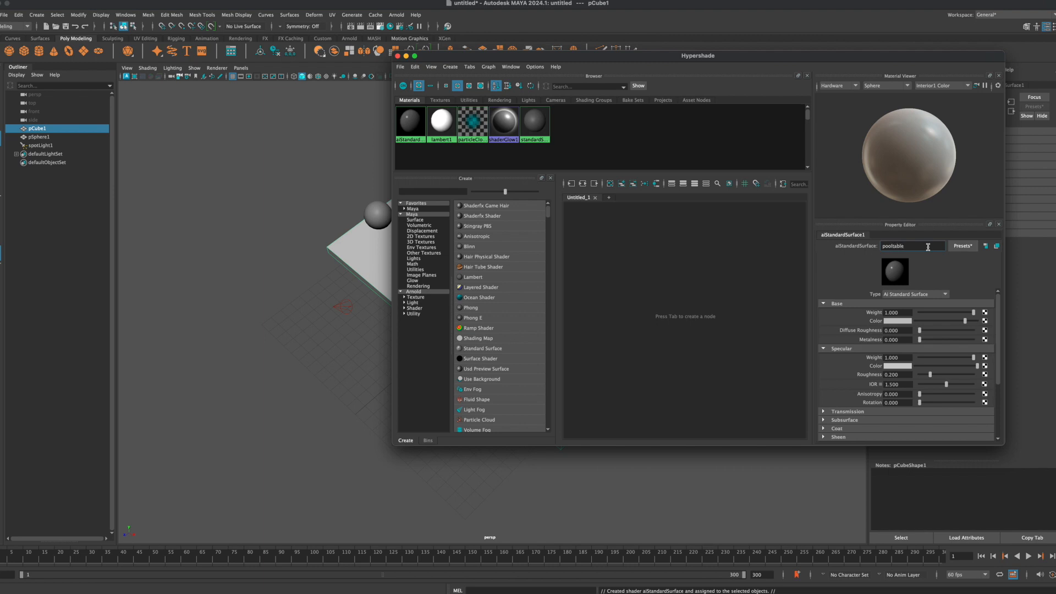
pyautogui.press('Return')
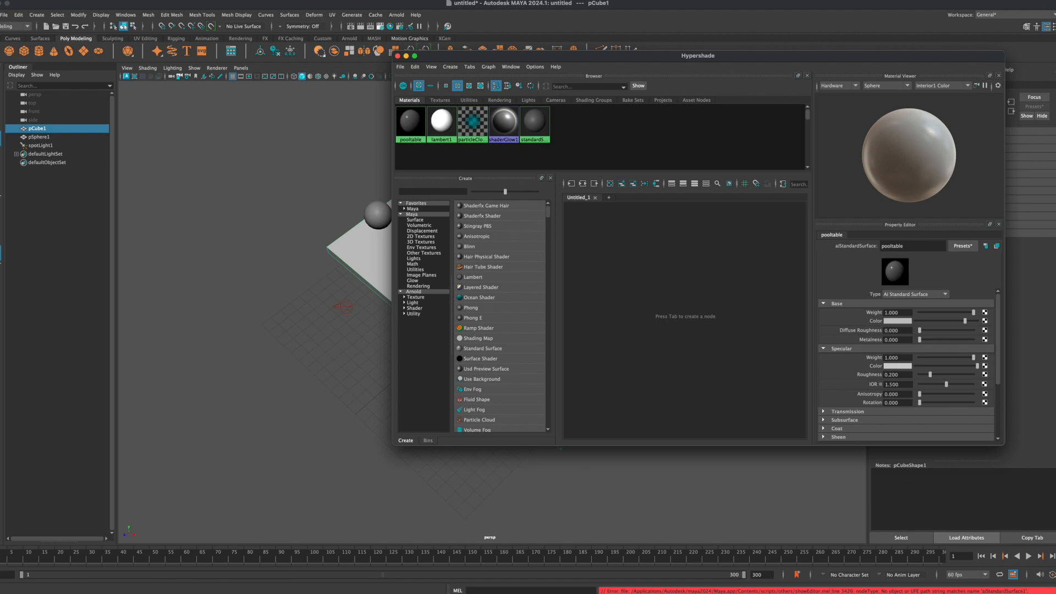
# Step: Replace the pooltable material's settings with the Velvet preset
pyautogui.click(963, 246)
pyautogui.moveTo(1003, 284)
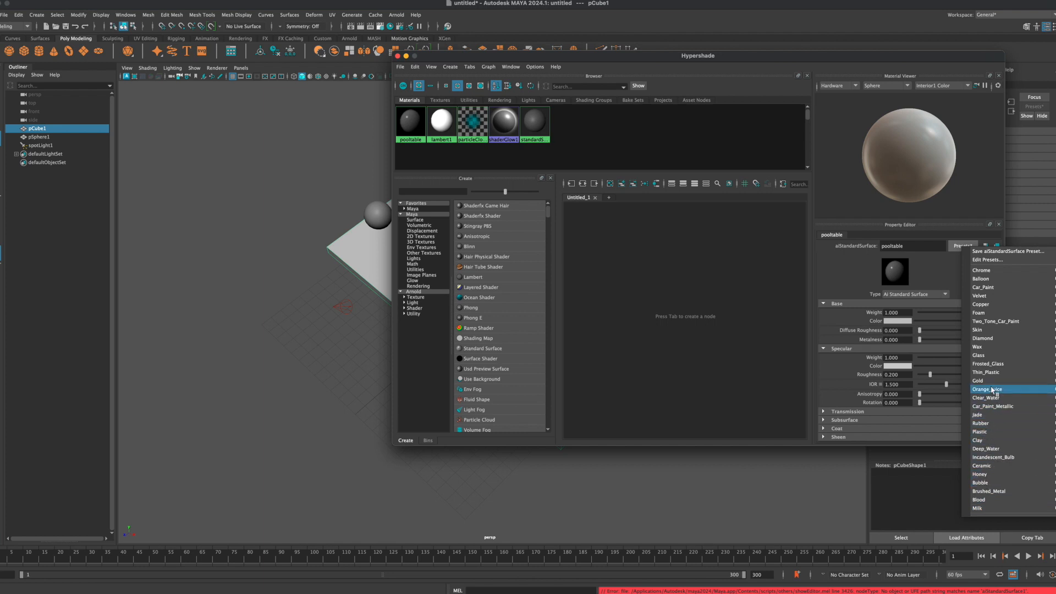
pyautogui.moveTo(995, 411)
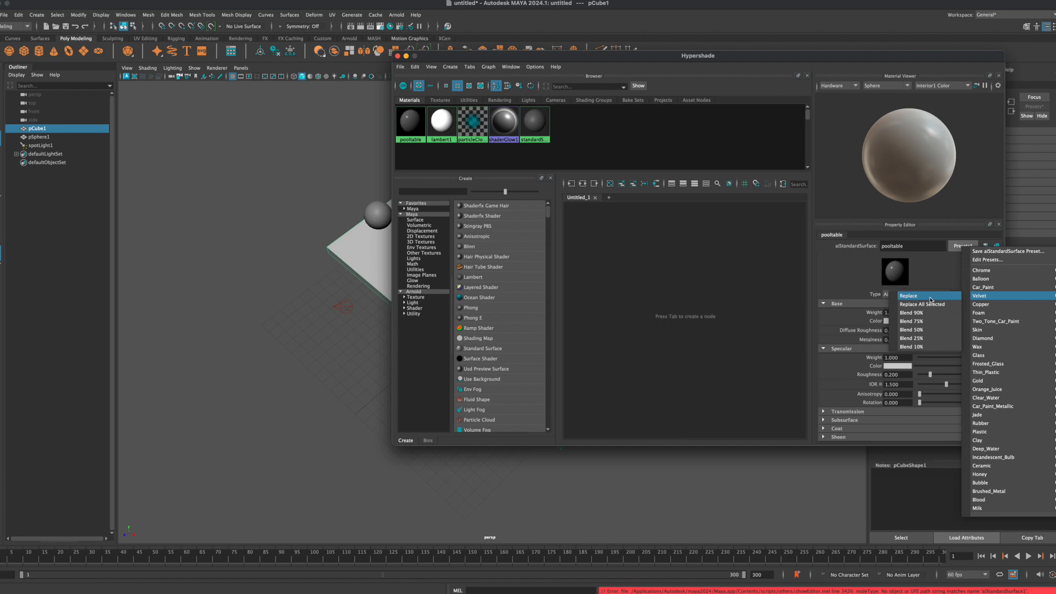
pyautogui.click(914, 296)
# Step: Set the pooltable material's base colour to green with hue 120, saturation about 0.88 and value about 0.47, and close the Hypershade
pyautogui.click(895, 321)
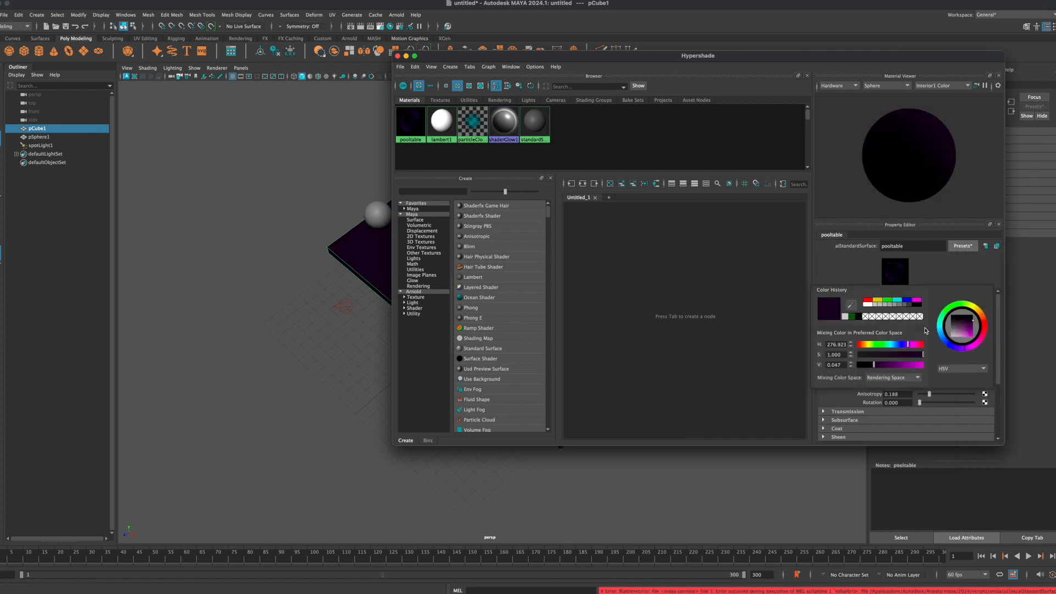
pyautogui.click(891, 302)
pyautogui.moveTo(974, 338); pyautogui.dragTo(972, 334)
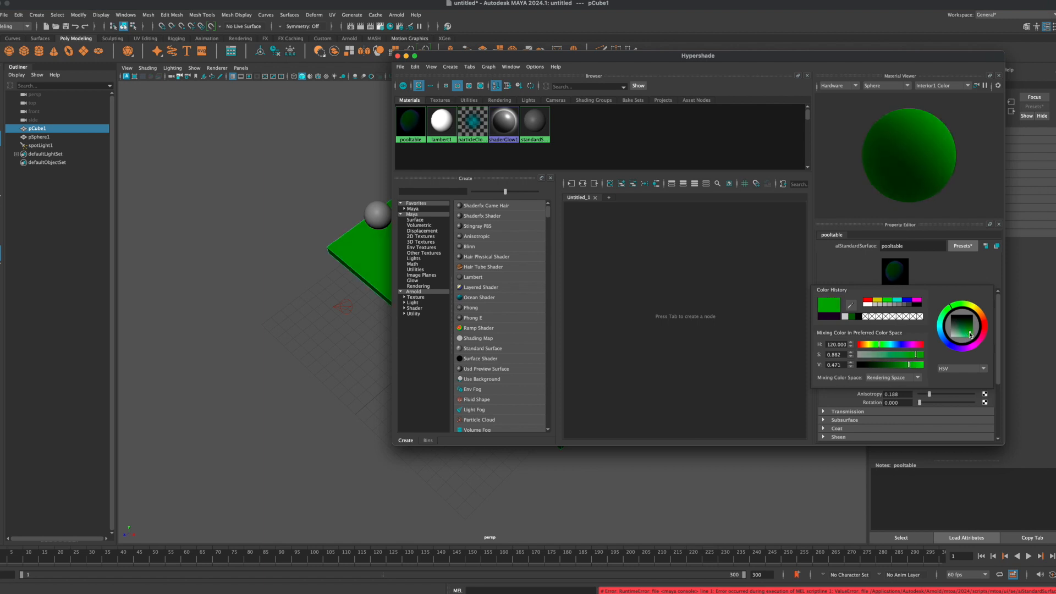
pyautogui.click(397, 56)
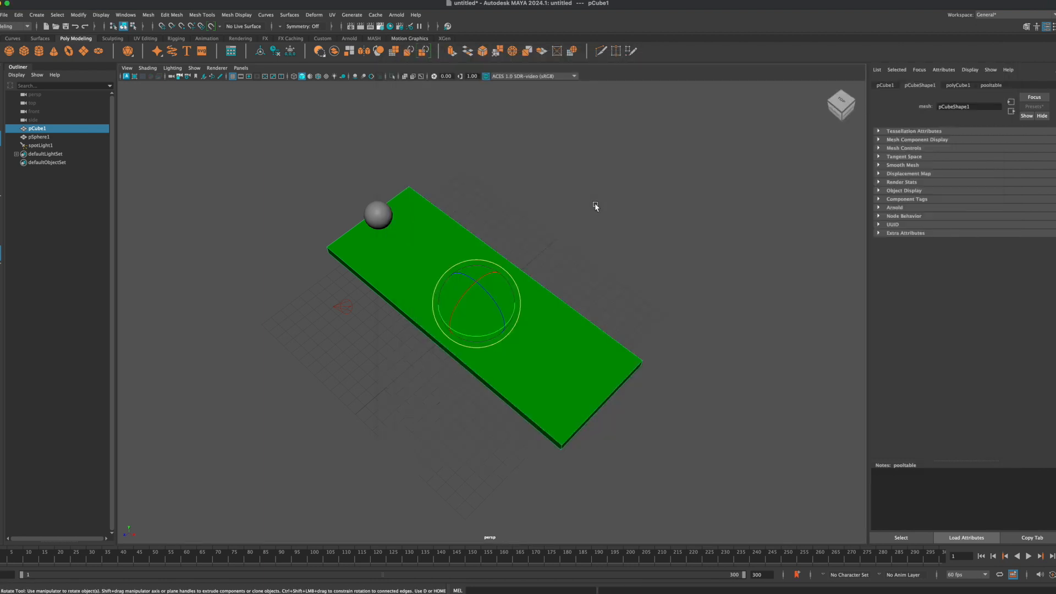
# Step: Assign a new aiStandardSurface material to the sphere and open it in the Hypershade
pyautogui.keyDown('alt'); pyautogui.moveTo(453, 290); pyautogui.dragTo(412, 266); pyautogui.keyUp('alt')
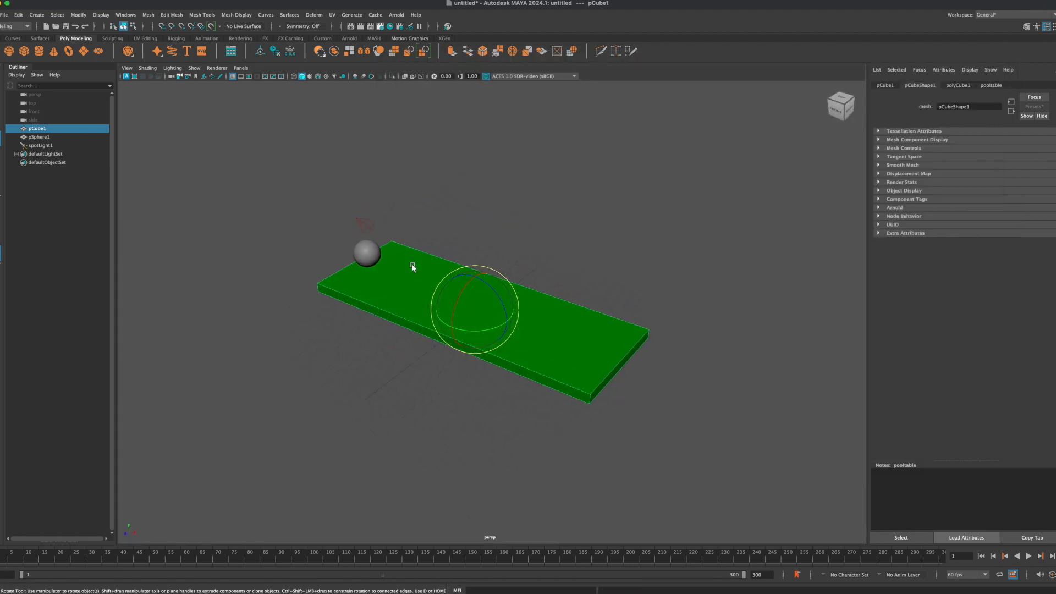
pyautogui.click(432, 238)
pyautogui.click(361, 249)
pyautogui.keyDown('alt'); pyautogui.moveTo(354, 274); pyautogui.dragTo(467, 249); pyautogui.keyUp('alt')
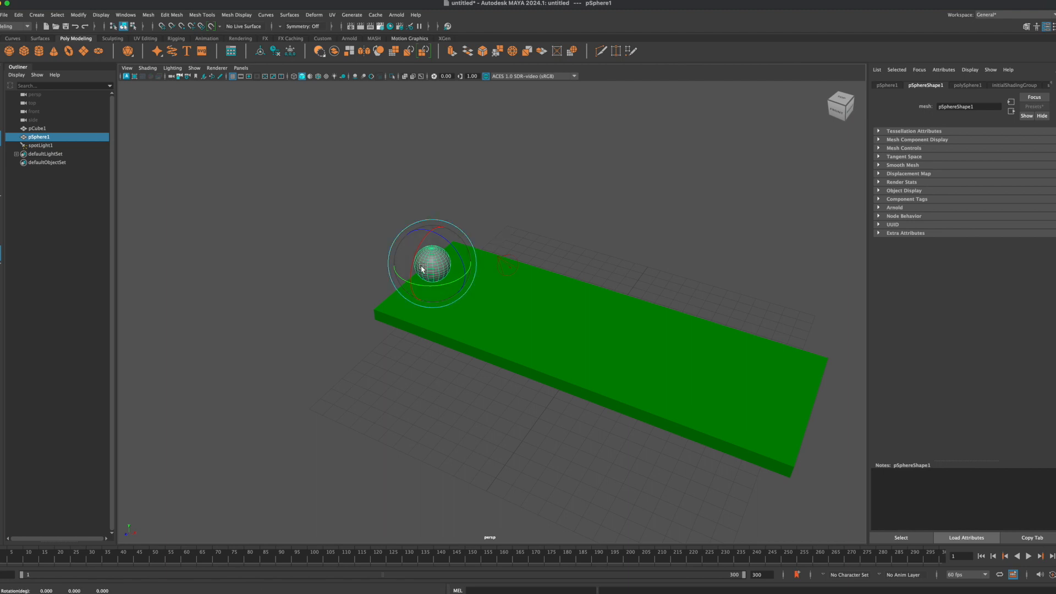
pyautogui.moveTo(433, 260); pyautogui.dragTo(465, 479, button='right')
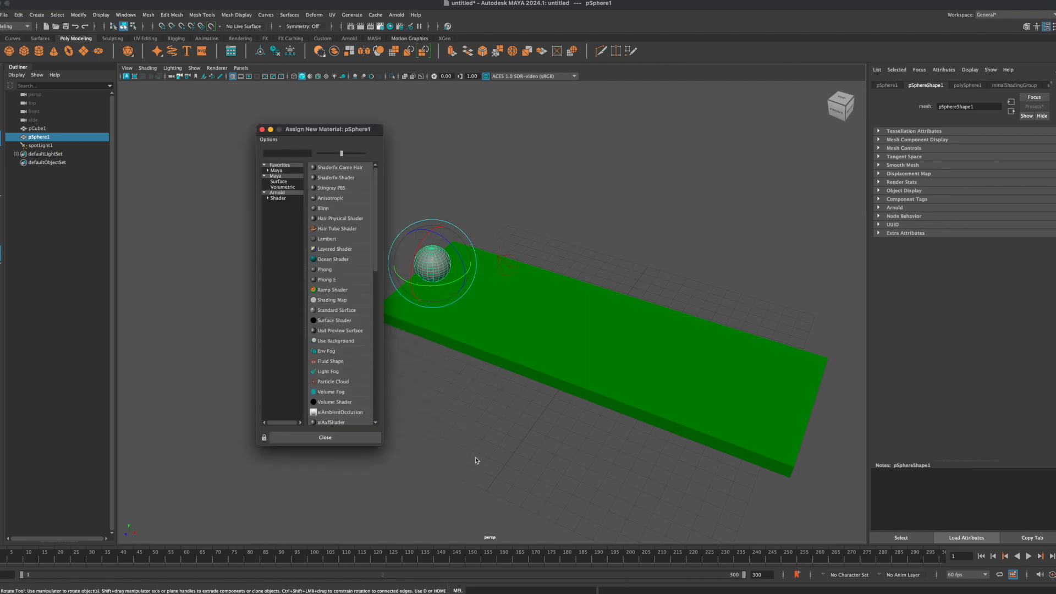
pyautogui.click(278, 199)
pyautogui.click(333, 311)
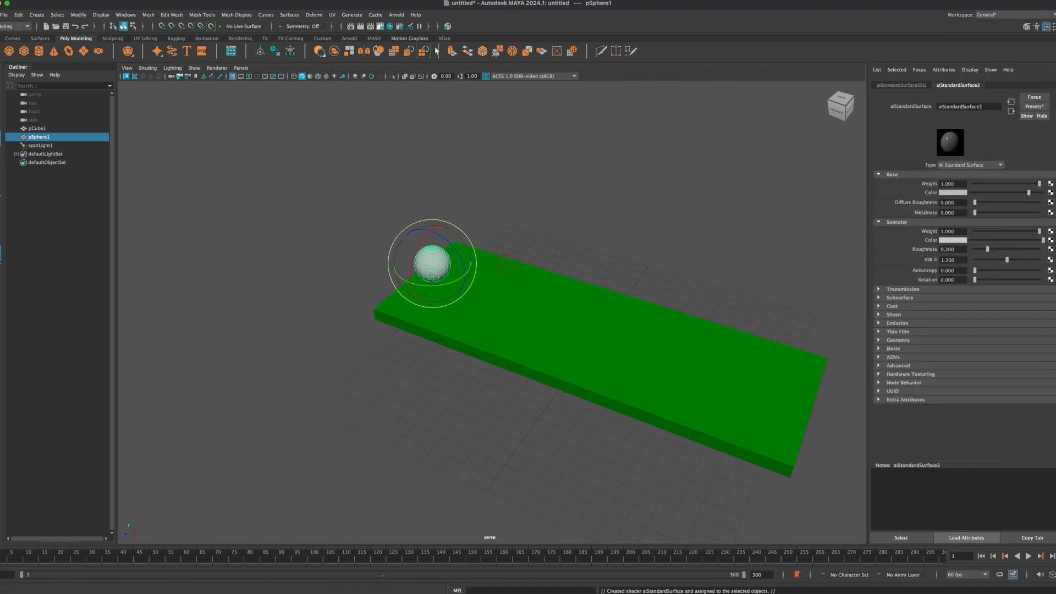
pyautogui.click(390, 26)
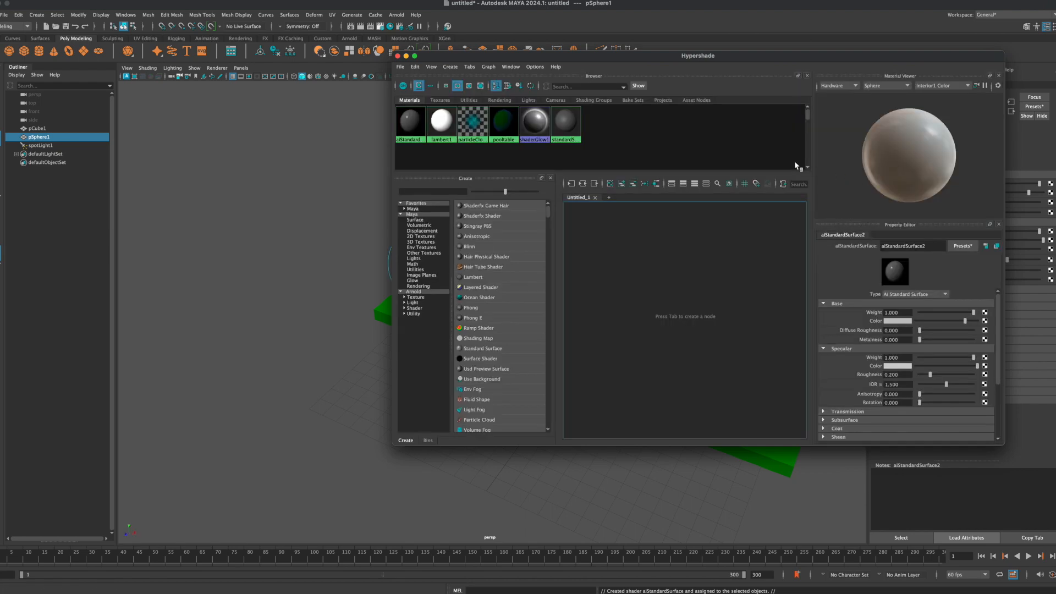
pyautogui.click(907, 86)
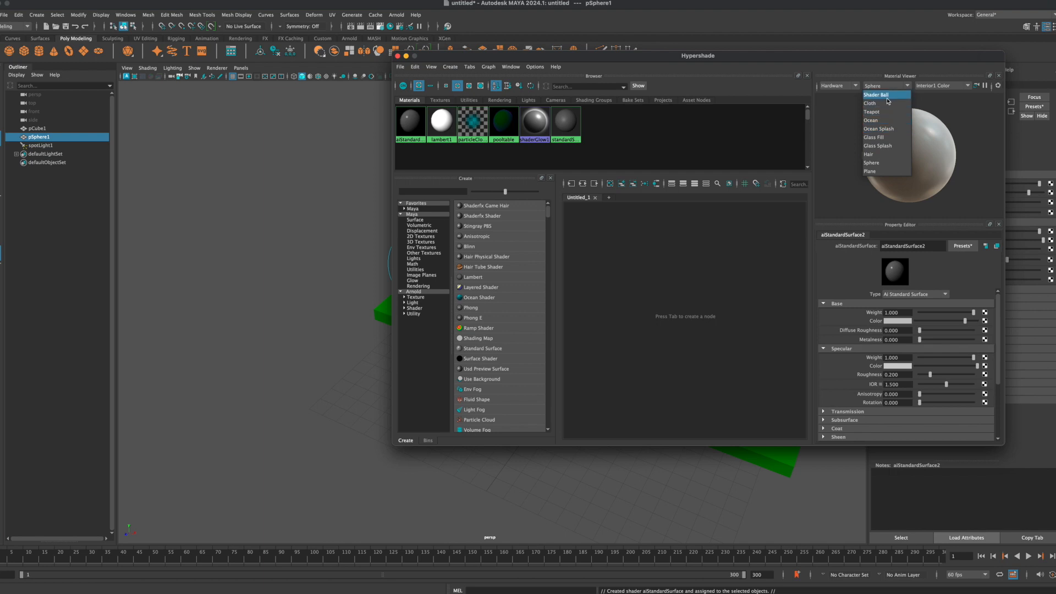
pyautogui.click(886, 104)
pyautogui.click(908, 87)
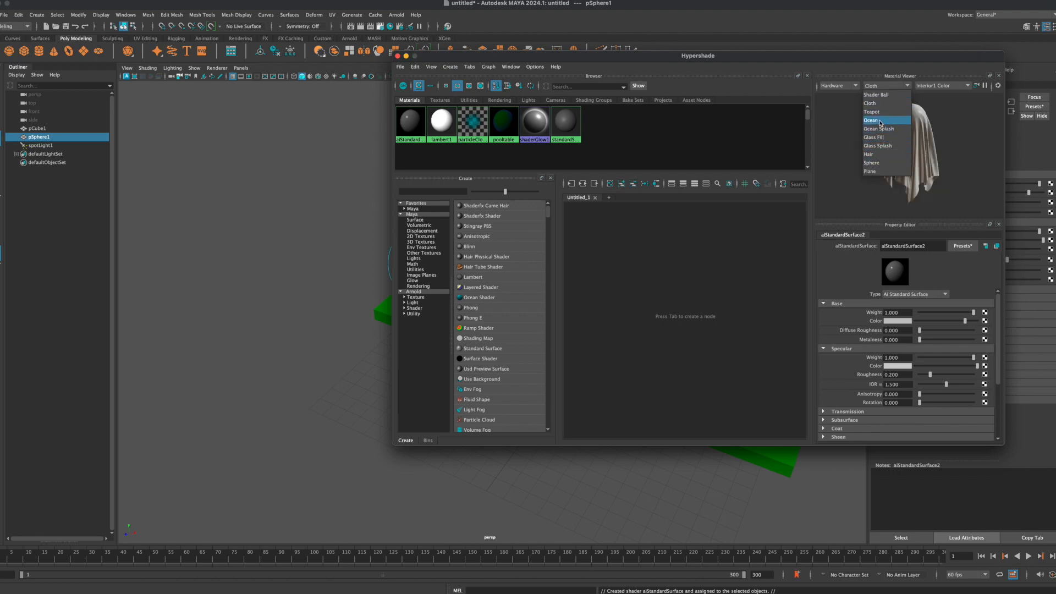
pyautogui.click(882, 163)
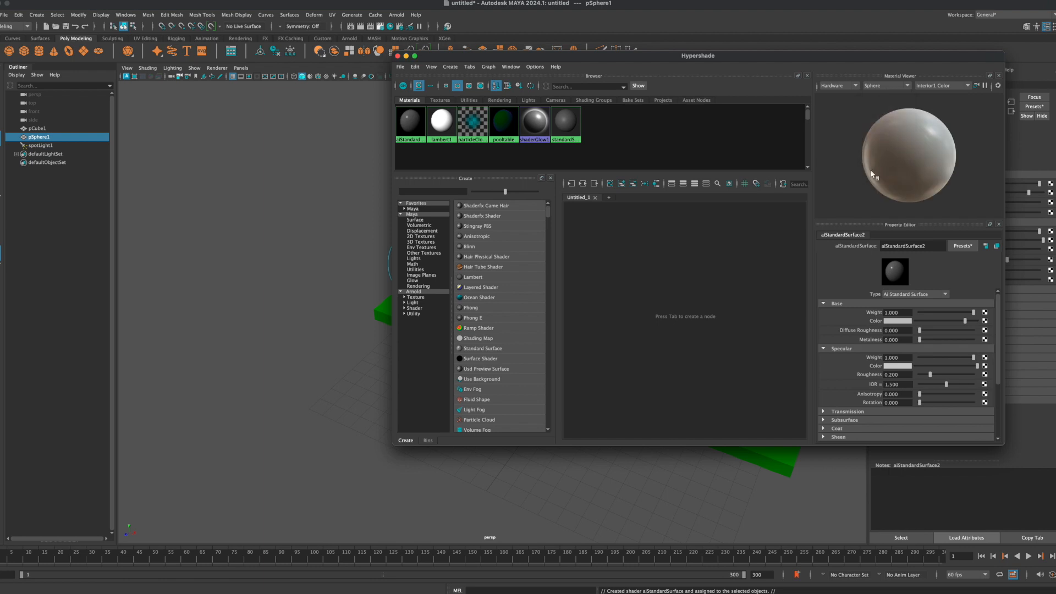
# Step: Rename the sphere's aiStandardSurface material to ball
pyautogui.doubleClick(933, 245)
pyautogui.write('8ball')
pyautogui.press('Return')
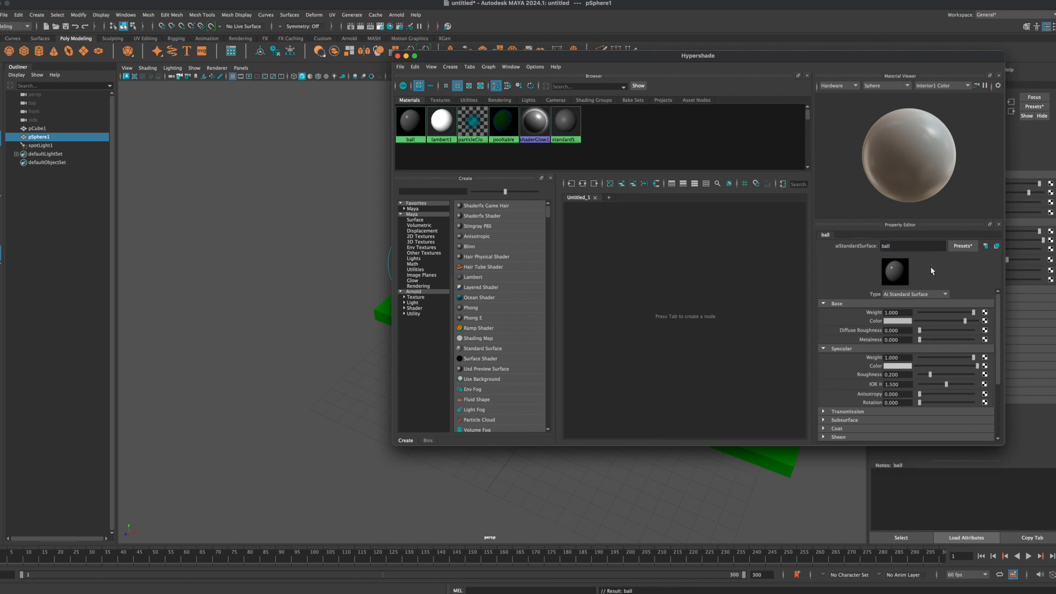
# Step: Replace the ball material's settings with the Car_Paint preset
pyautogui.click(964, 246)
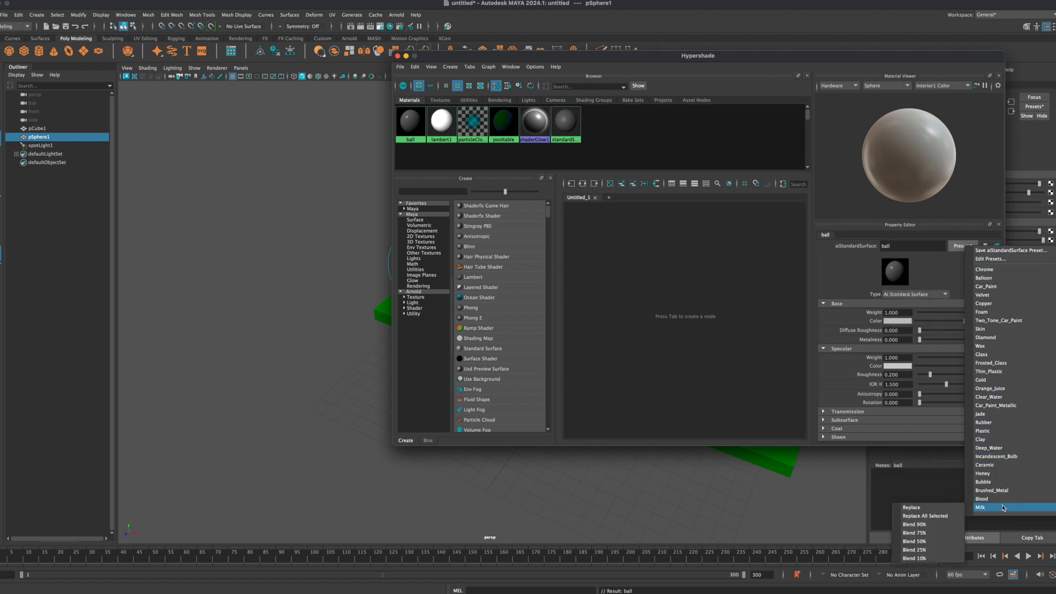
pyautogui.moveTo(1000, 493)
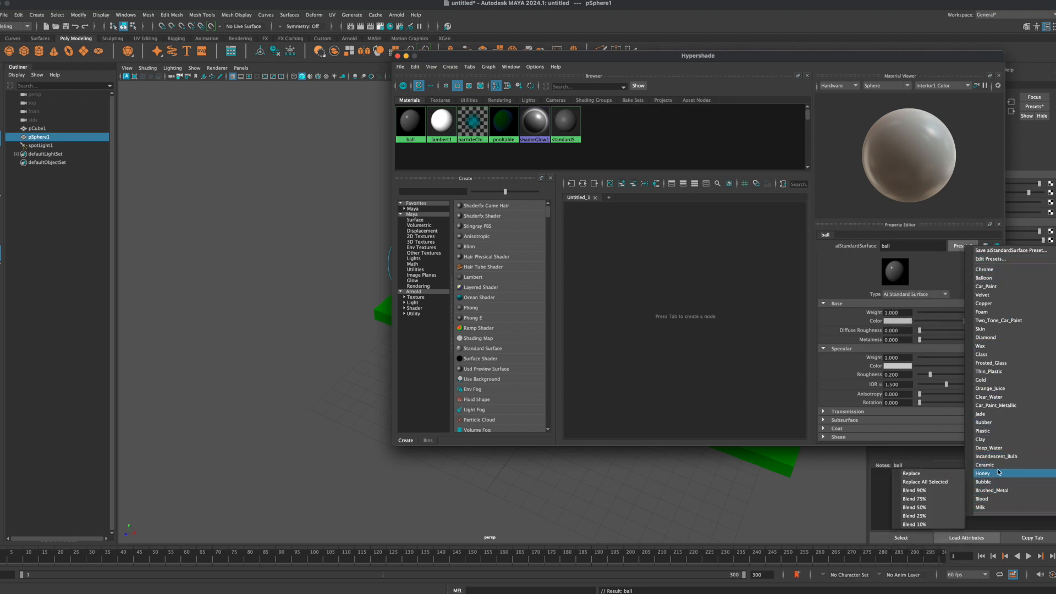
pyautogui.moveTo(993, 406)
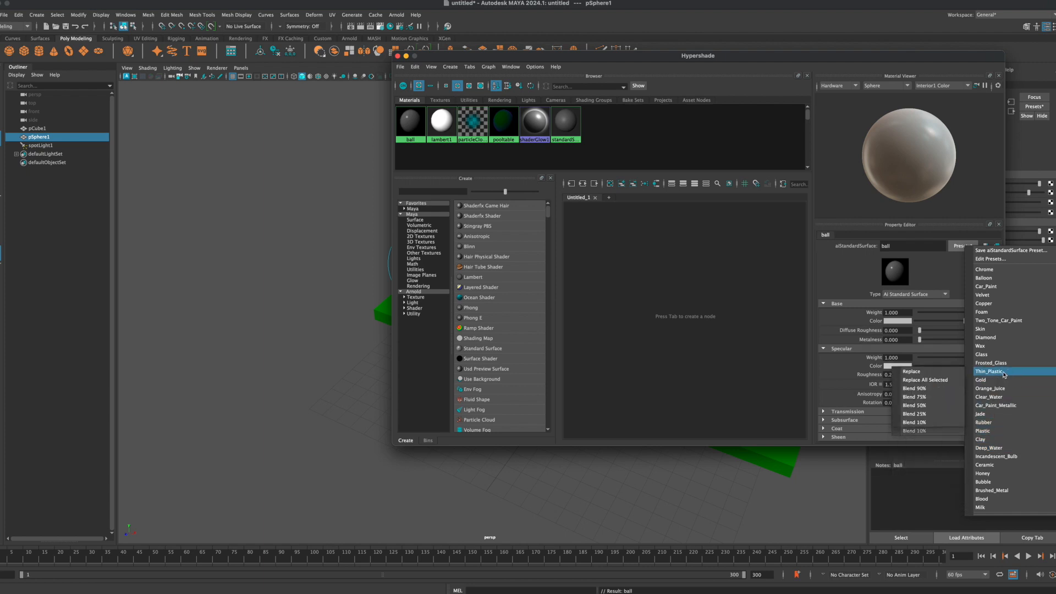
pyautogui.moveTo(1001, 287)
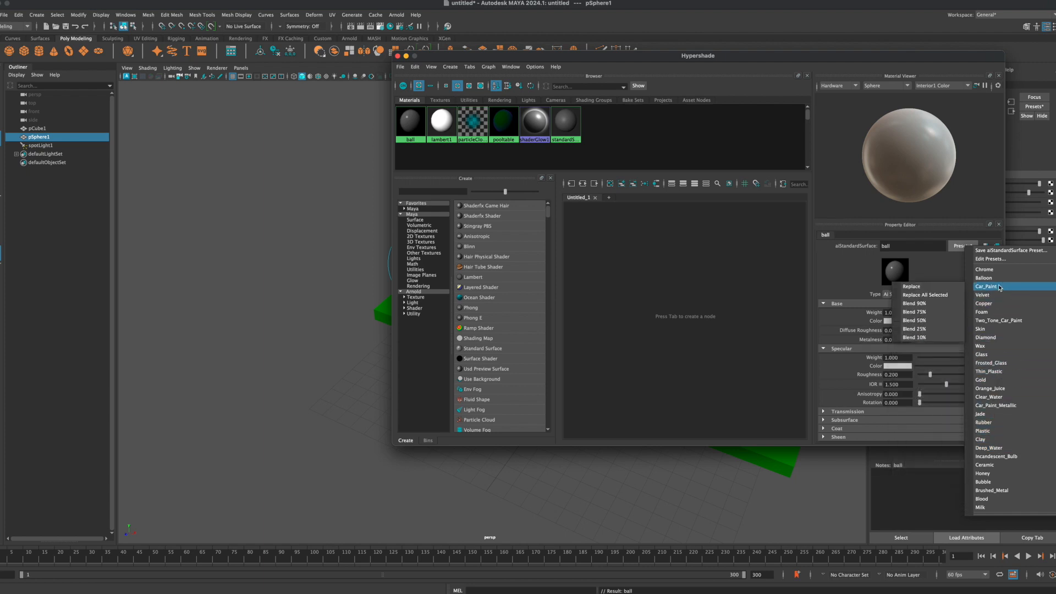
pyautogui.click(940, 289)
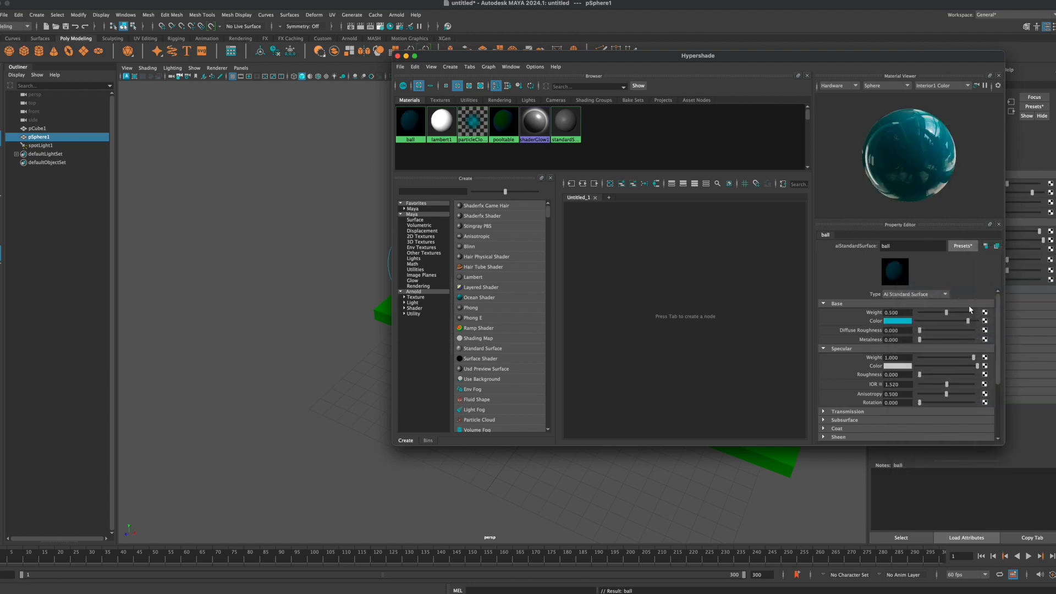
# Step: Set the ball material's base colour to black and close the Hypershade
pyautogui.click(894, 322)
pyautogui.click(860, 317)
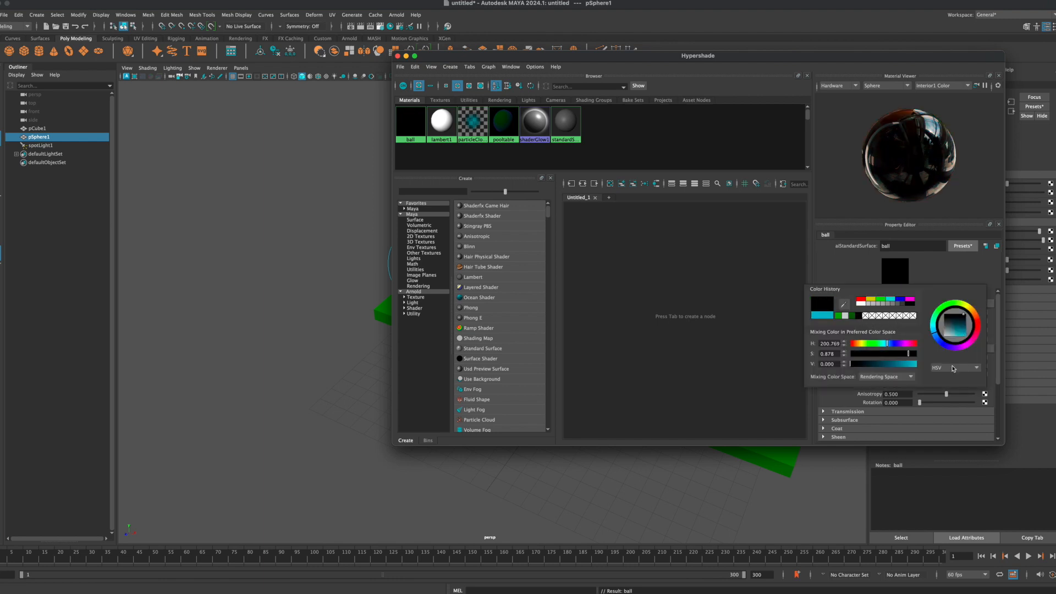
pyautogui.click(397, 57)
# Step: Put the sphere into face selection mode and select a single face near its top pole
pyautogui.keyDown('alt'); pyautogui.moveTo(478, 242); pyautogui.dragTo(358, 200); pyautogui.keyUp('alt')
pyautogui.click(365, 208)
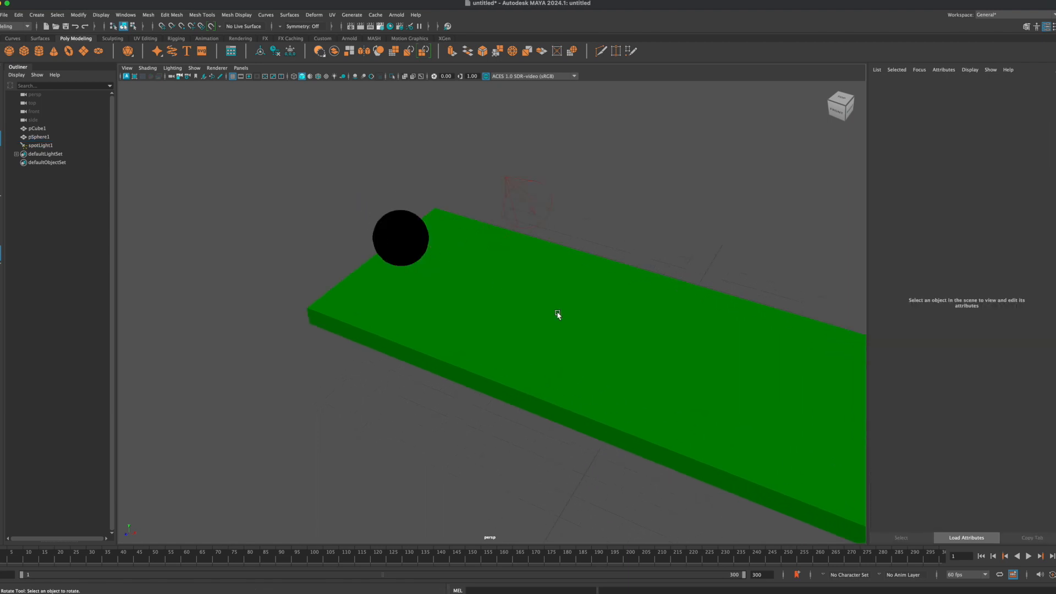
pyautogui.click(395, 229)
pyautogui.keyDown('alt'); pyautogui.moveTo(395, 228); pyautogui.dragTo(376, 213); pyautogui.keyUp('alt')
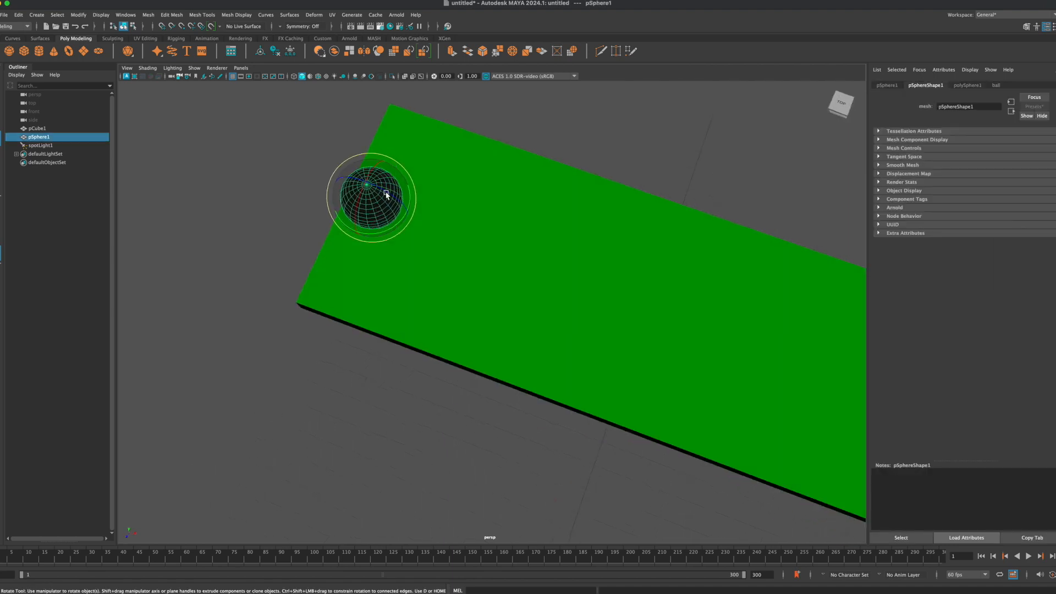
pyautogui.keyDown('alt'); pyautogui.moveTo(393, 202); pyautogui.dragTo(474, 246); pyautogui.keyUp('alt')
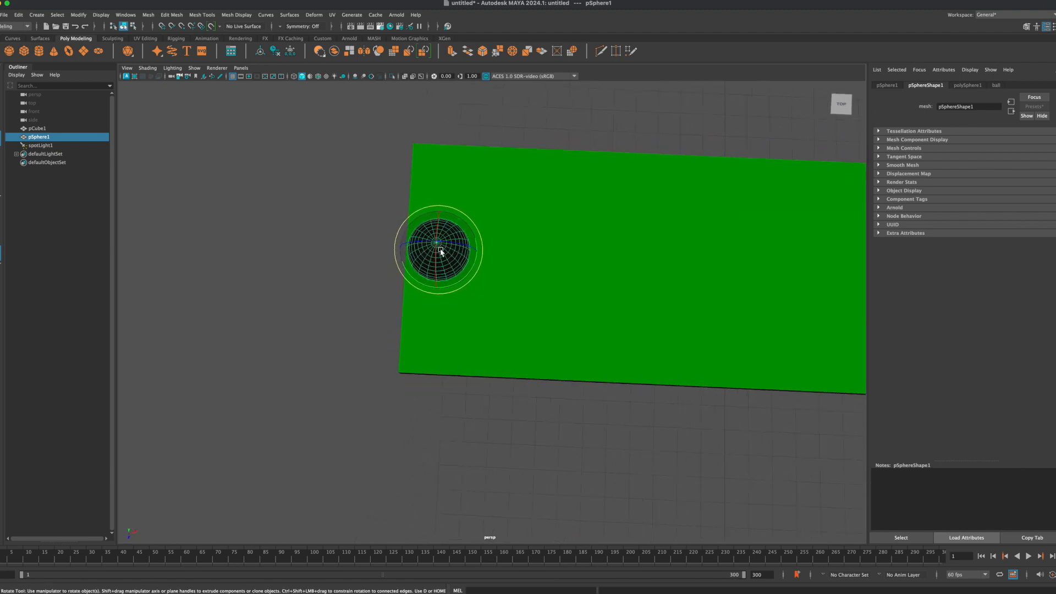
pyautogui.scroll(5, 441, 250)
pyautogui.keyDown('alt'); pyautogui.moveTo(396, 209); pyautogui.dragTo(454, 227, button='middle'); pyautogui.keyUp('alt')
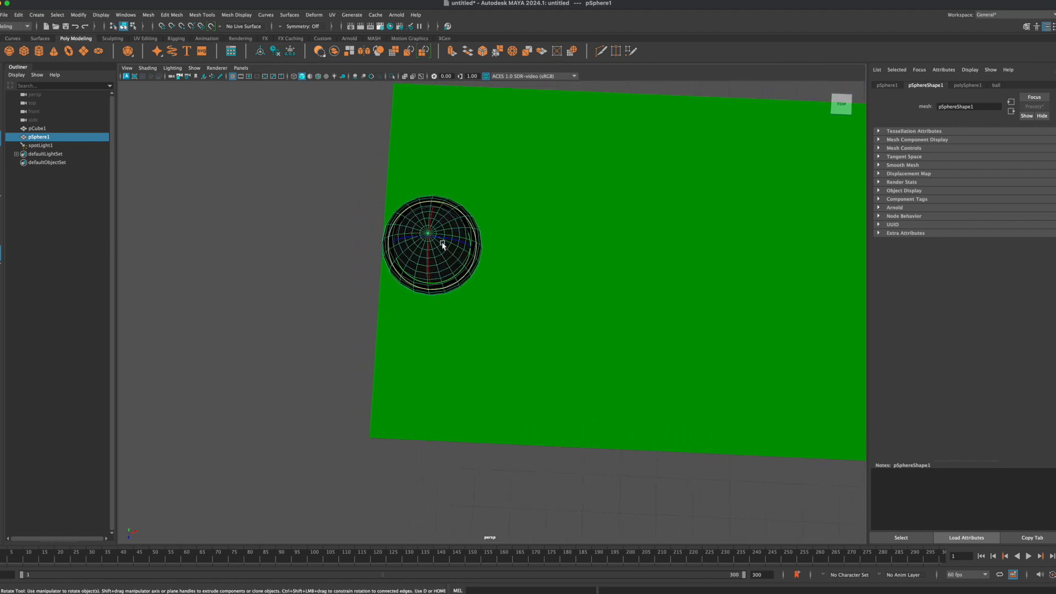
pyautogui.moveTo(462, 279)
pyautogui.keyDown('alt'); pyautogui.mouseDown()
pyautogui.moveTo(434, 261)
pyautogui.moveTo(427, 272)
pyautogui.moveTo(444, 279)
pyautogui.mouseUp(); pyautogui.keyUp('alt')
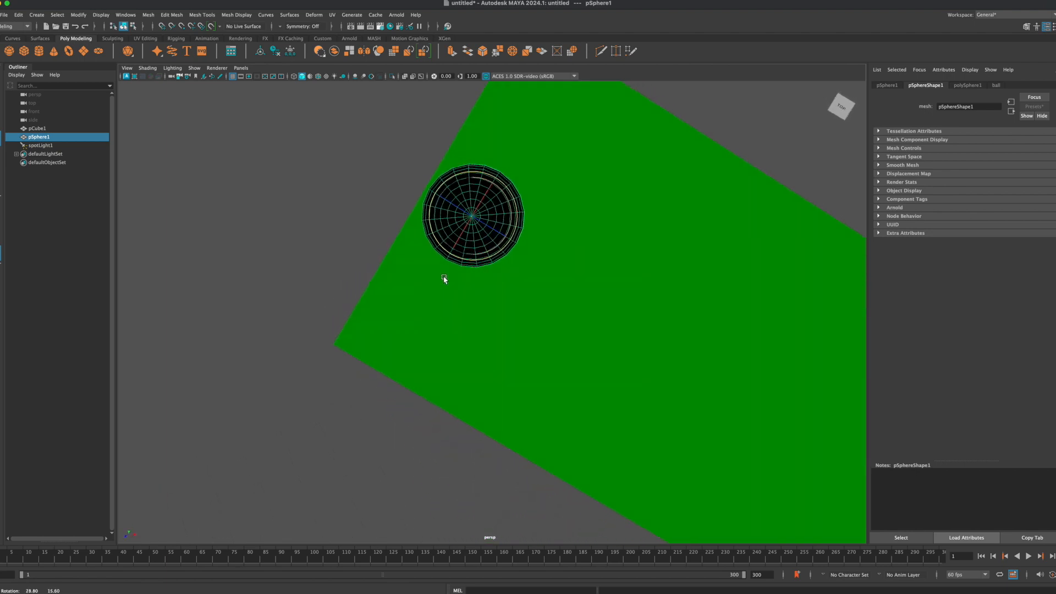
pyautogui.keyDown('alt'); pyautogui.moveTo(469, 236); pyautogui.dragTo(470, 201); pyautogui.keyUp('alt')
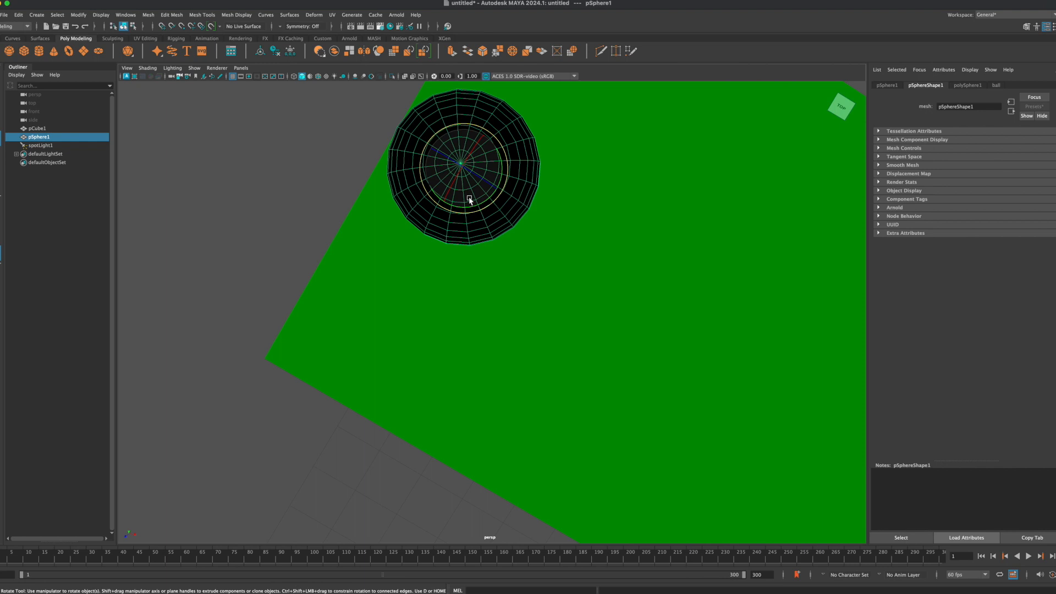
pyautogui.keyDown('alt'); pyautogui.moveTo(458, 160); pyautogui.dragTo(459, 215, button='middle'); pyautogui.keyUp('alt')
pyautogui.moveTo(454, 213); pyautogui.dragTo(464, 239, button='right')
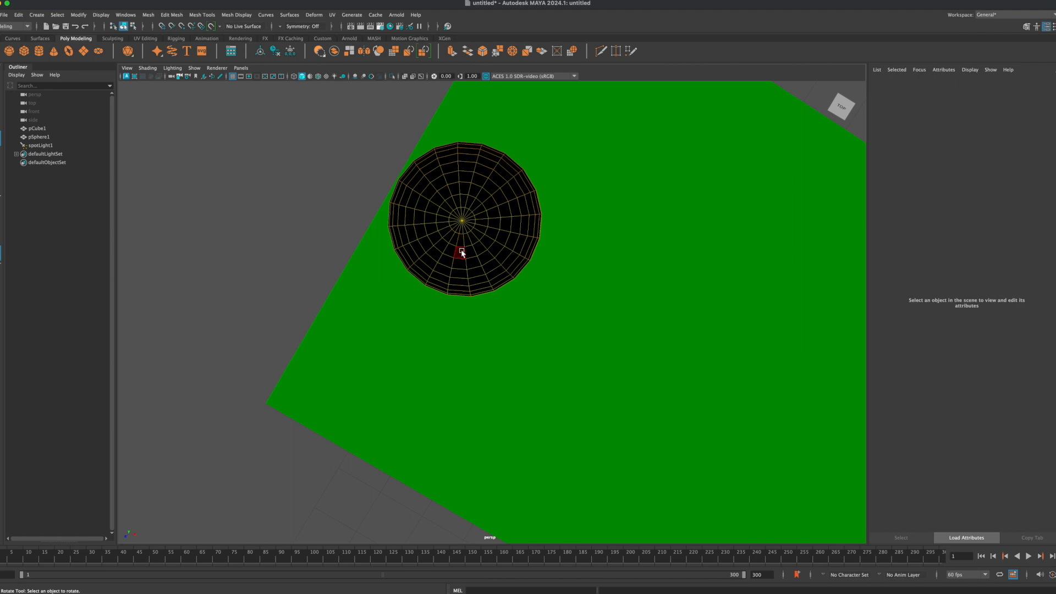
pyautogui.click(462, 253)
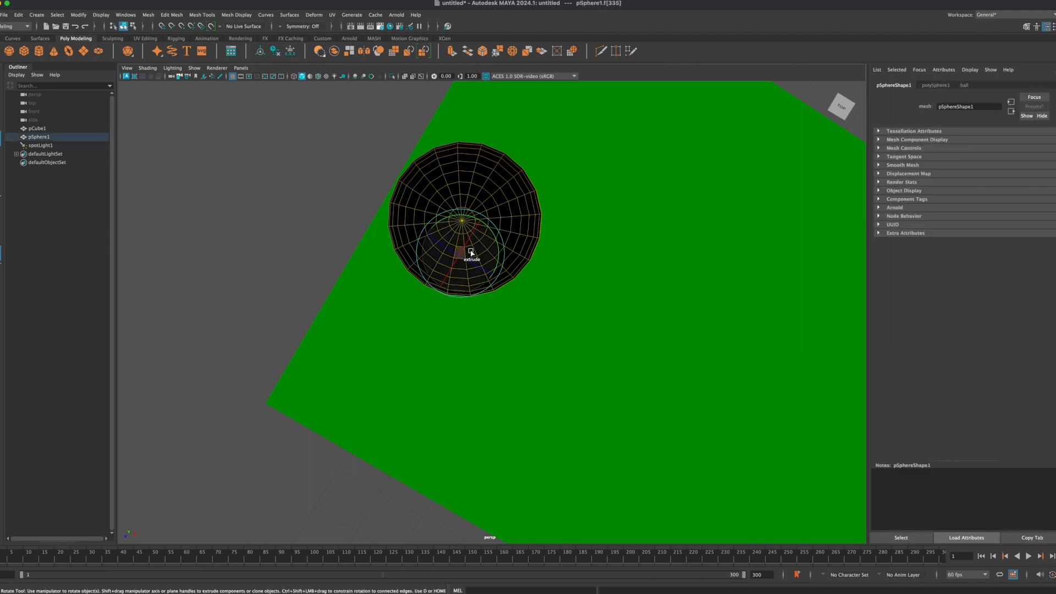
# Step: Select the two rings of four-sided faces surrounding the sphere's top pole
pyautogui.press('q')
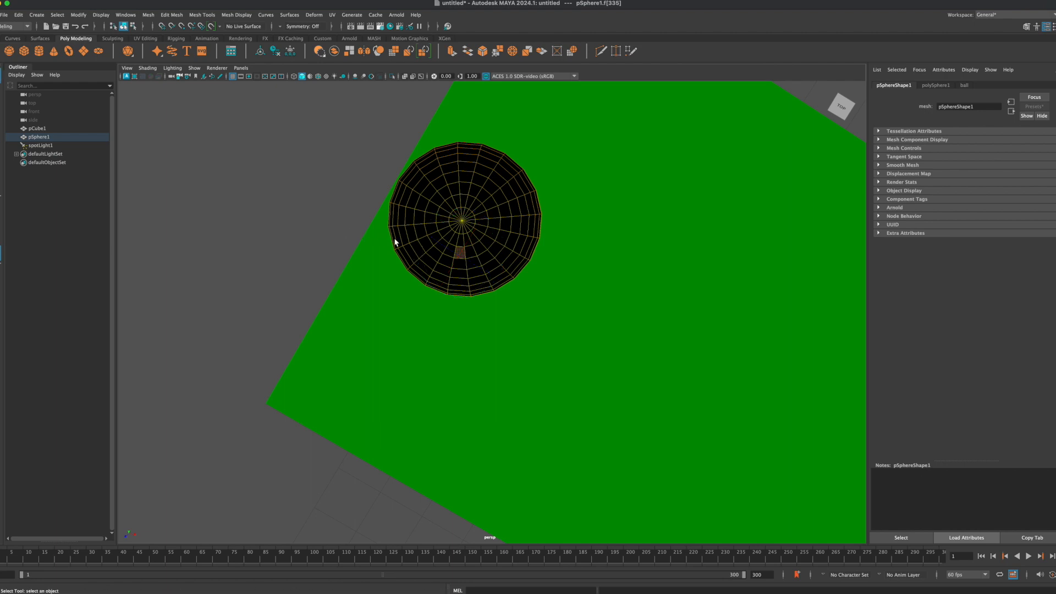
pyautogui.doubleClick(471, 250)
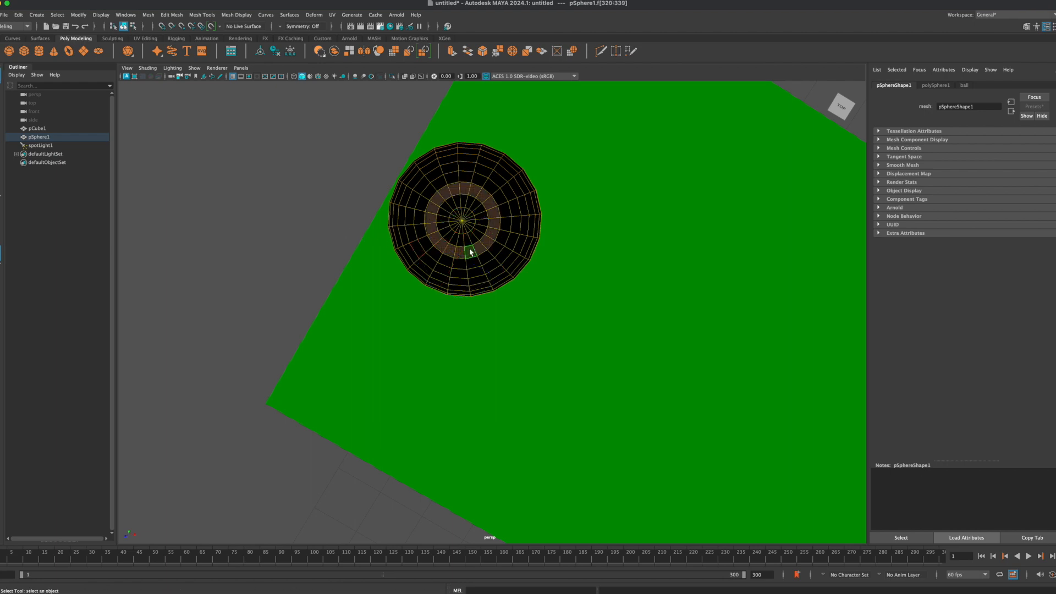
pyautogui.keyDown('shift'); pyautogui.click(469, 243); pyautogui.keyUp('shift')
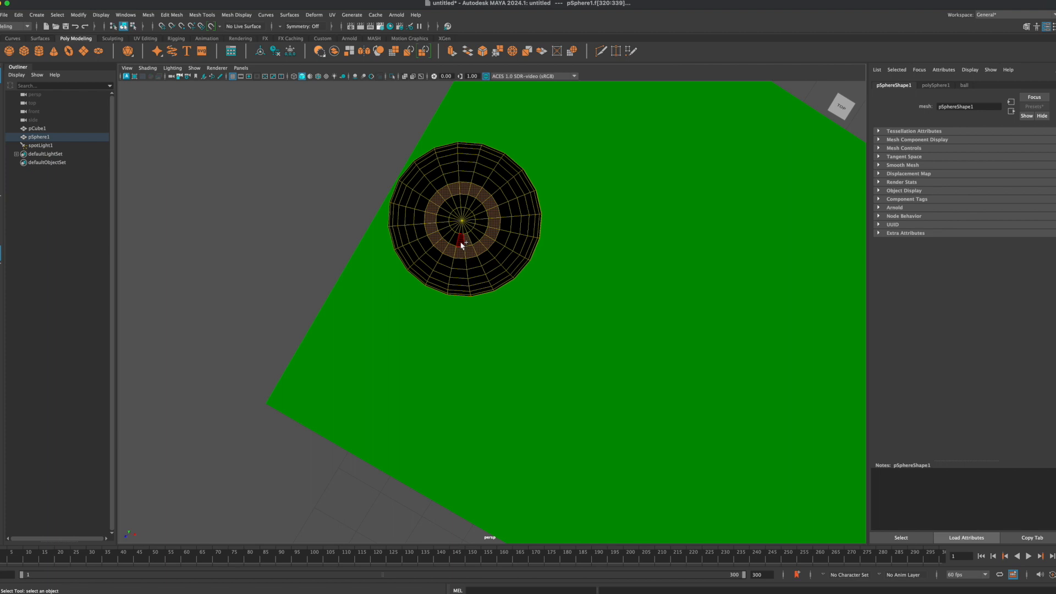
pyautogui.keyDown('shift'); pyautogui.doubleClick(462, 244); pyautogui.keyUp('shift')
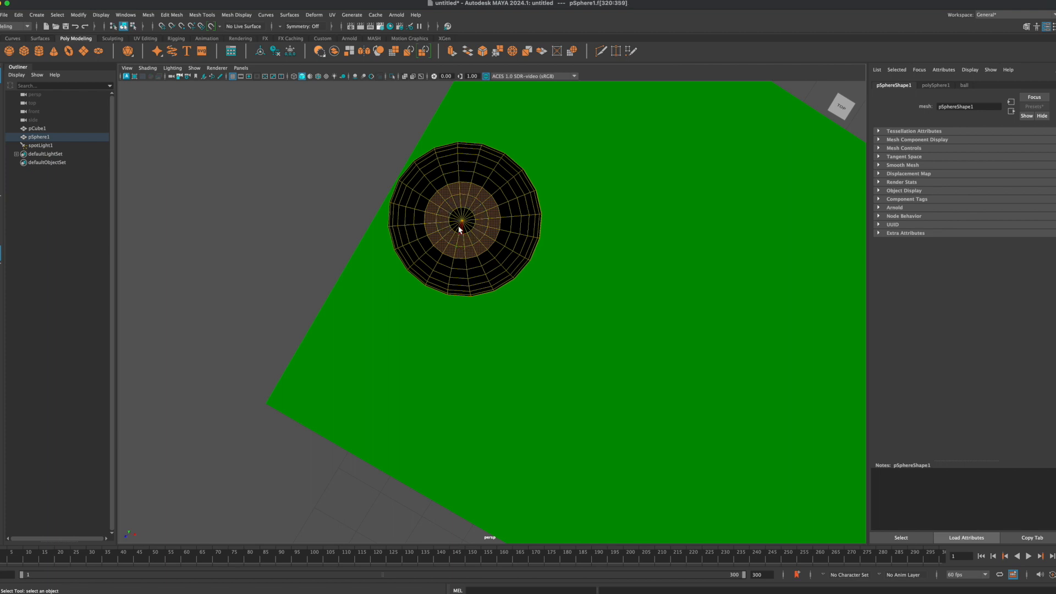
# Step: Add all the triangular faces at the sphere's top pole to the selection, forming a complete circular cap
pyautogui.scroll(5, 460, 231)
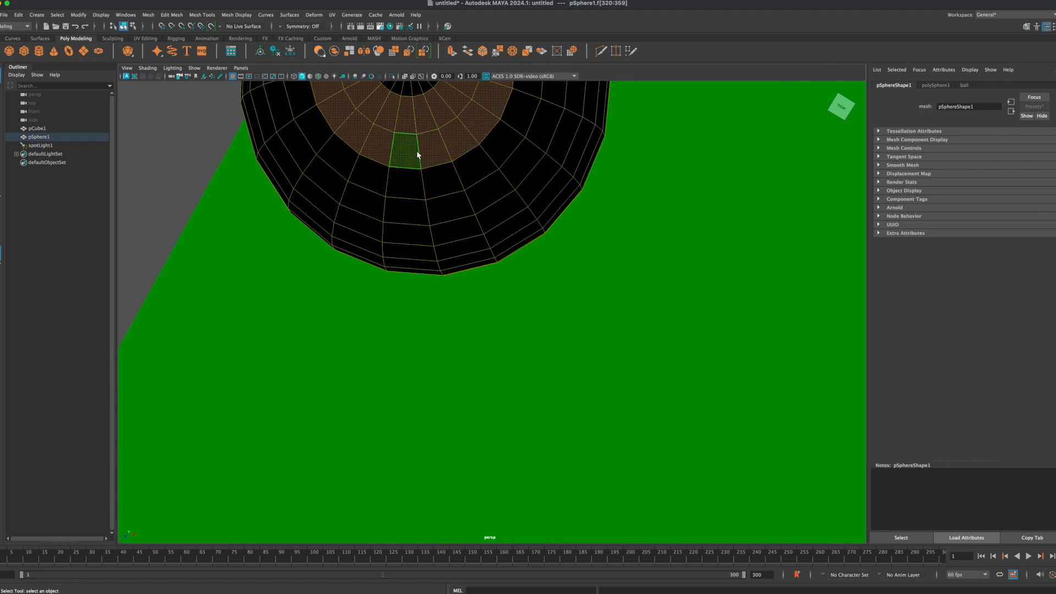
pyautogui.keyDown('alt'); pyautogui.moveTo(419, 149); pyautogui.dragTo(456, 269, button='middle'); pyautogui.keyUp('alt')
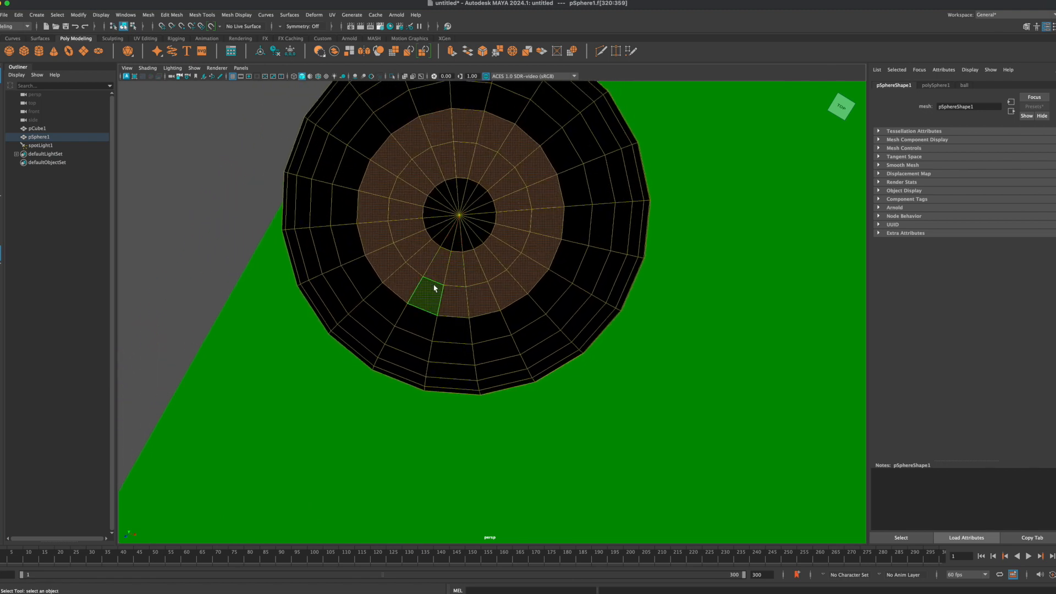
pyautogui.keyDown('shift'); pyautogui.click(478, 192); pyautogui.keyUp('shift')
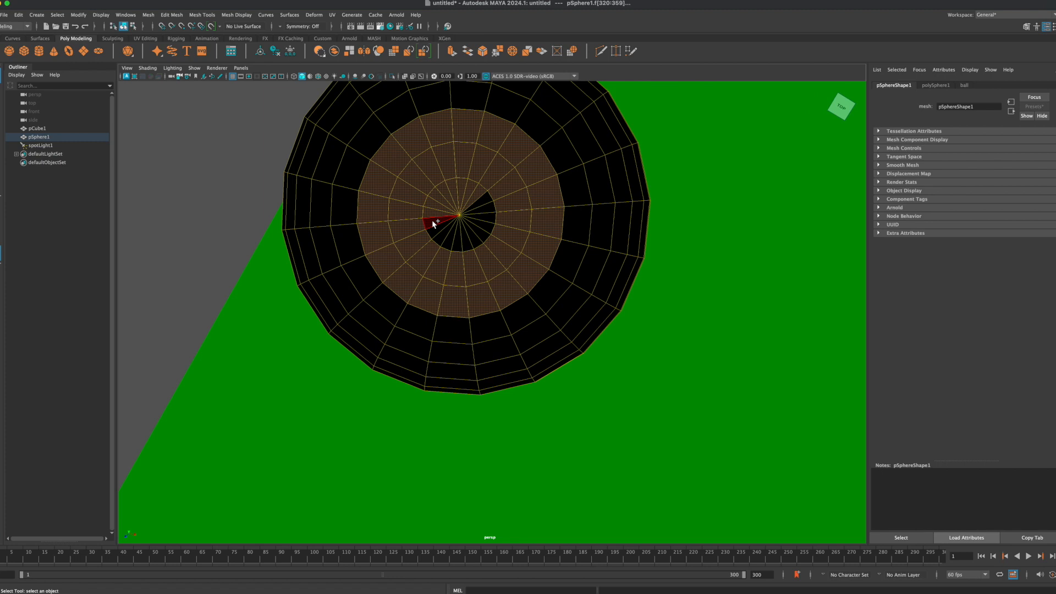
pyautogui.keyDown('shift'); pyautogui.click(452, 240); pyautogui.keyUp('shift')
pyautogui.keyDown('shift'); pyautogui.click(485, 223); pyautogui.keyUp('shift')
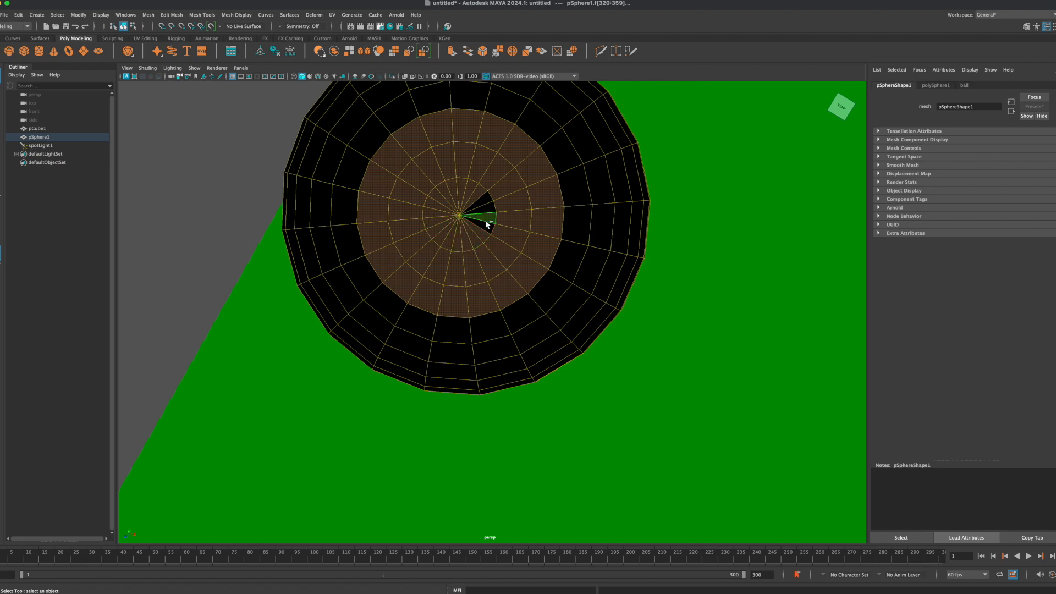
pyautogui.keyDown('shift'); pyautogui.click(488, 210); pyautogui.keyUp('shift')
# Step: Assign a new Arnold aiStandardSurface material to the selected cap faces
pyautogui.scroll(-3, 434, 212)
pyautogui.rightClick(476, 233)
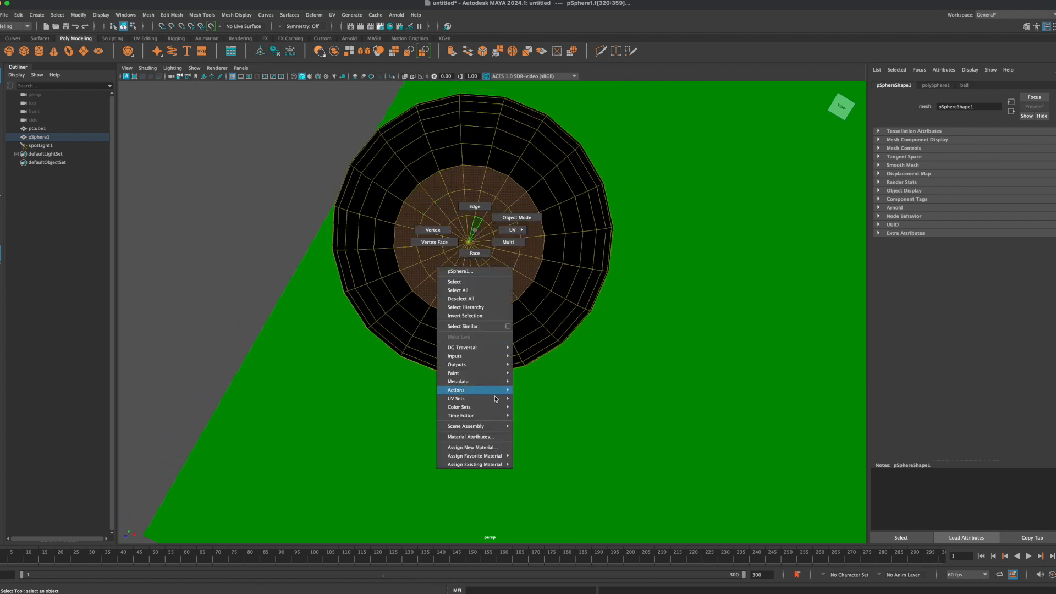
pyautogui.click(492, 448)
pyautogui.click(281, 198)
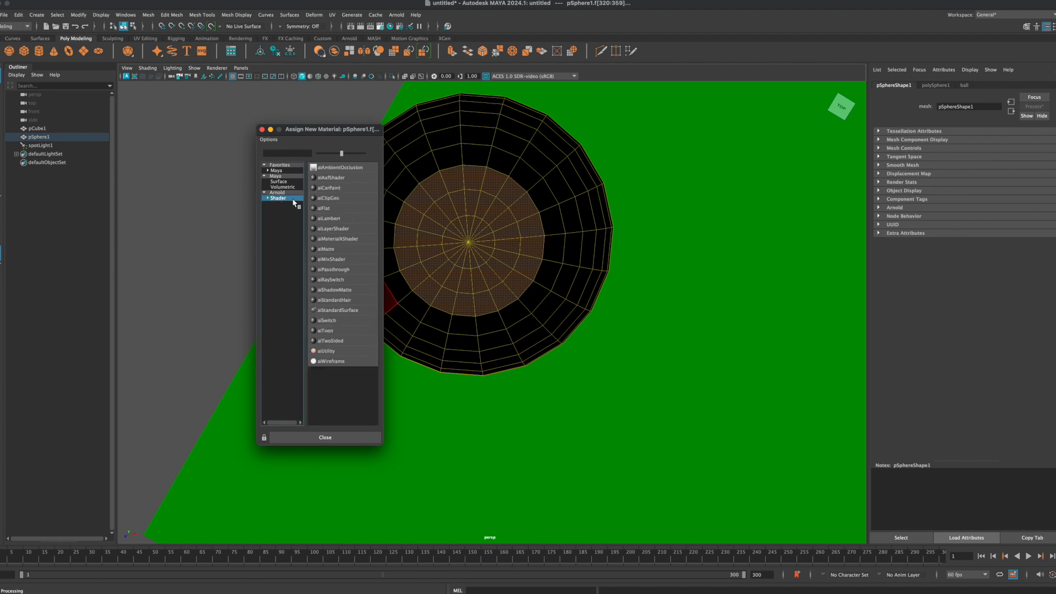
pyautogui.click(333, 310)
# Step: Open the Hypershade and rename the ball material as innercircle
pyautogui.click(391, 26)
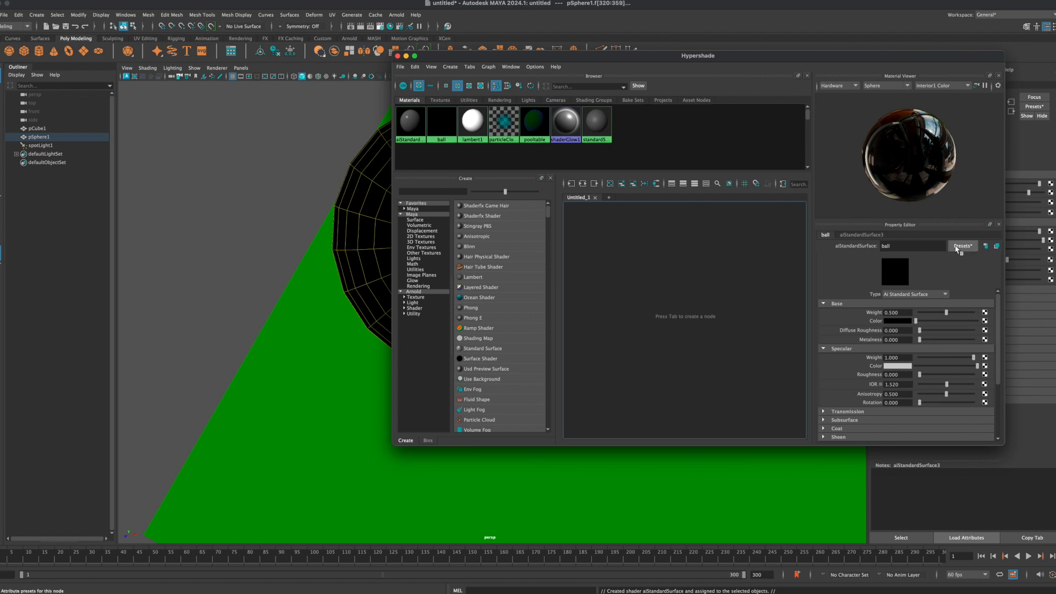
pyautogui.doubleClick(911, 247)
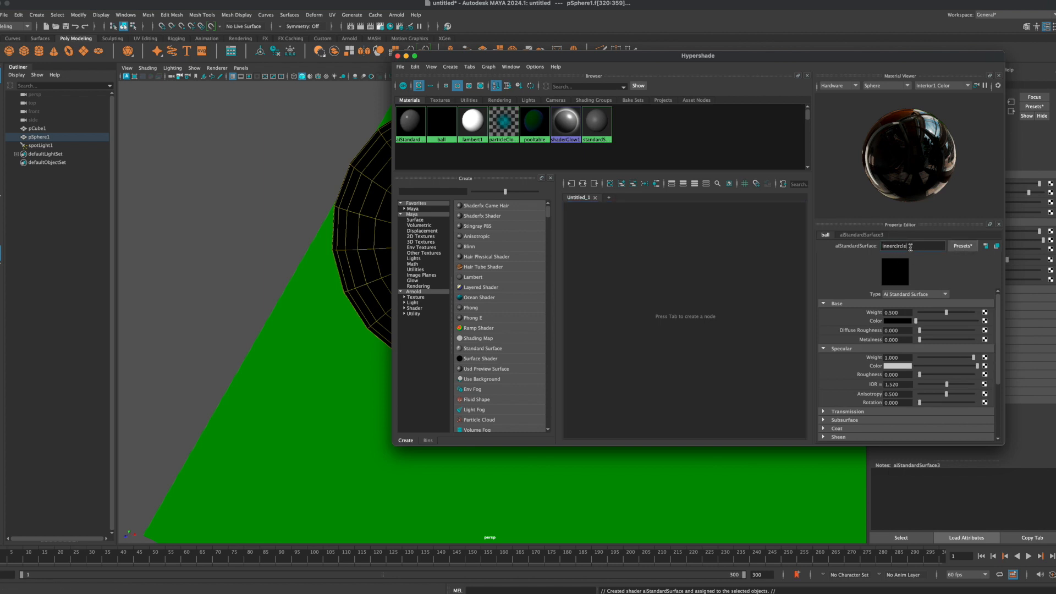
pyautogui.press('Return')
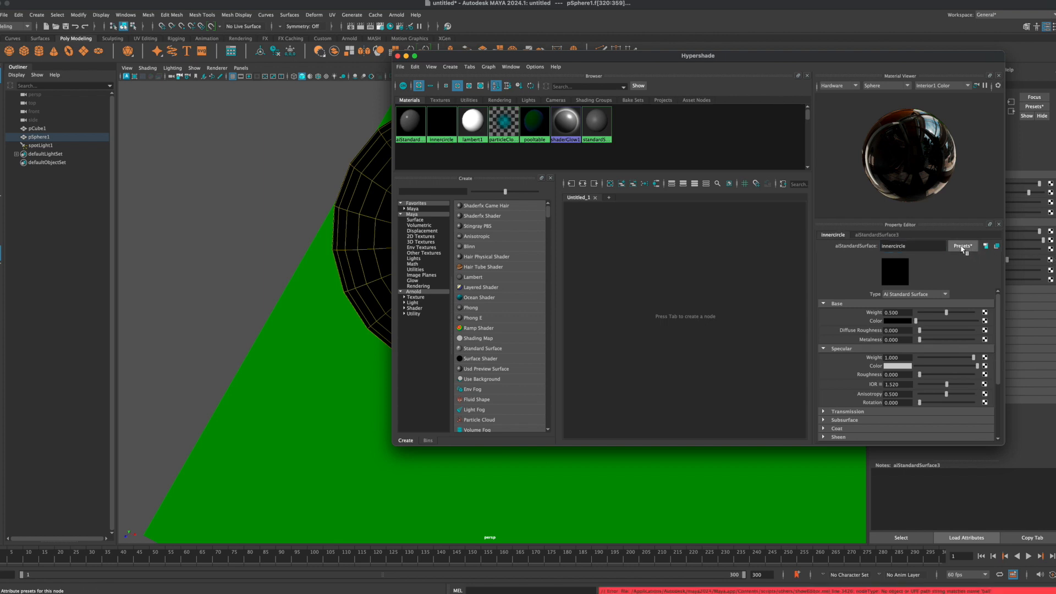
# Step: Try replacing the innercircle material's settings with the Clay preset and a white base colour, and close the Hypershade
pyautogui.click(969, 247)
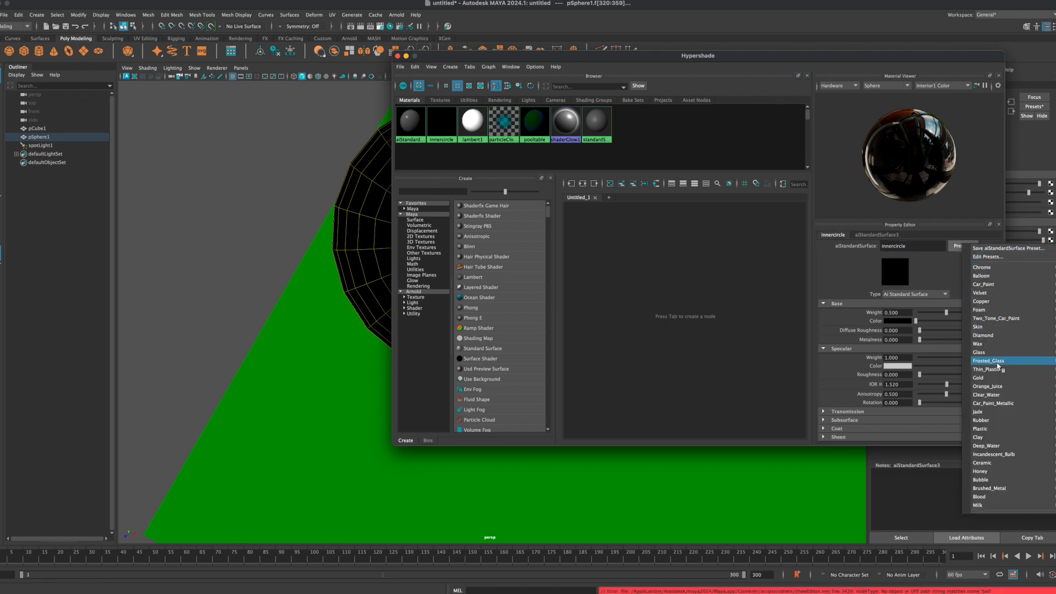
pyautogui.moveTo(994, 456)
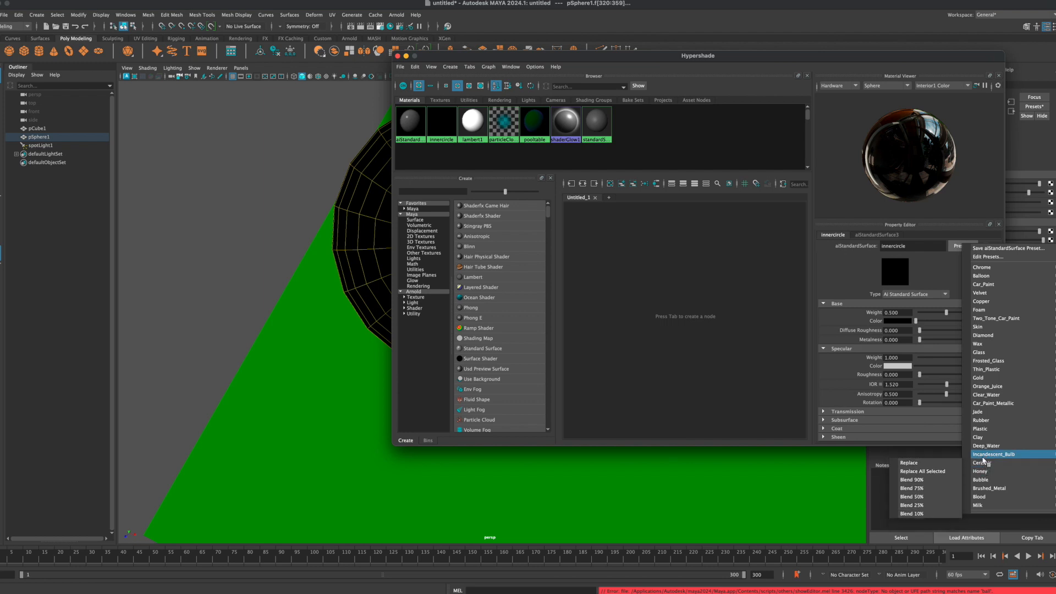
pyautogui.moveTo(982, 440)
pyautogui.click(913, 437)
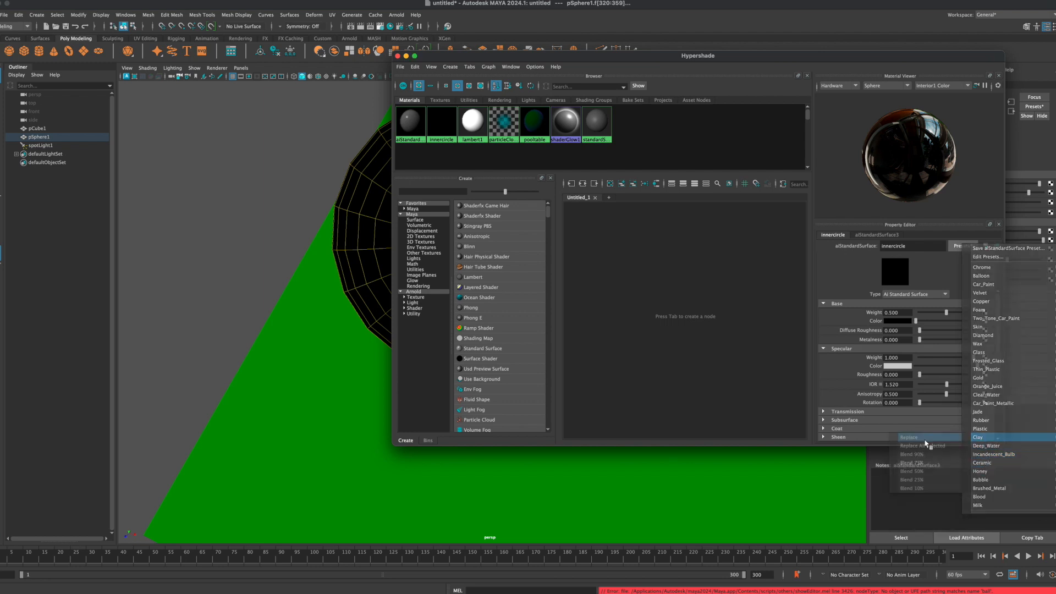
pyautogui.click(890, 321)
pyautogui.click(856, 303)
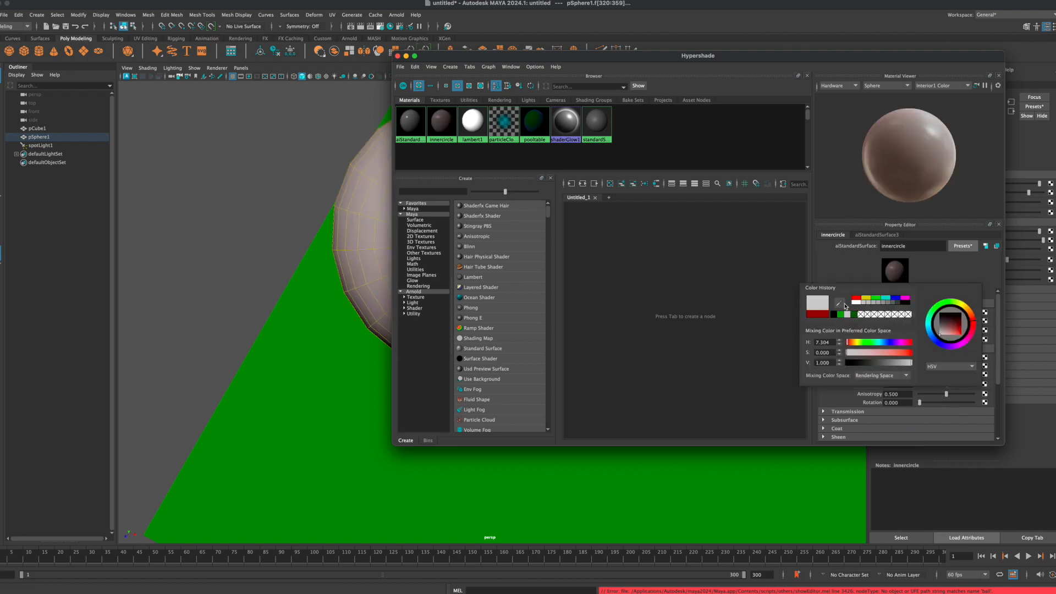
pyautogui.click(398, 56)
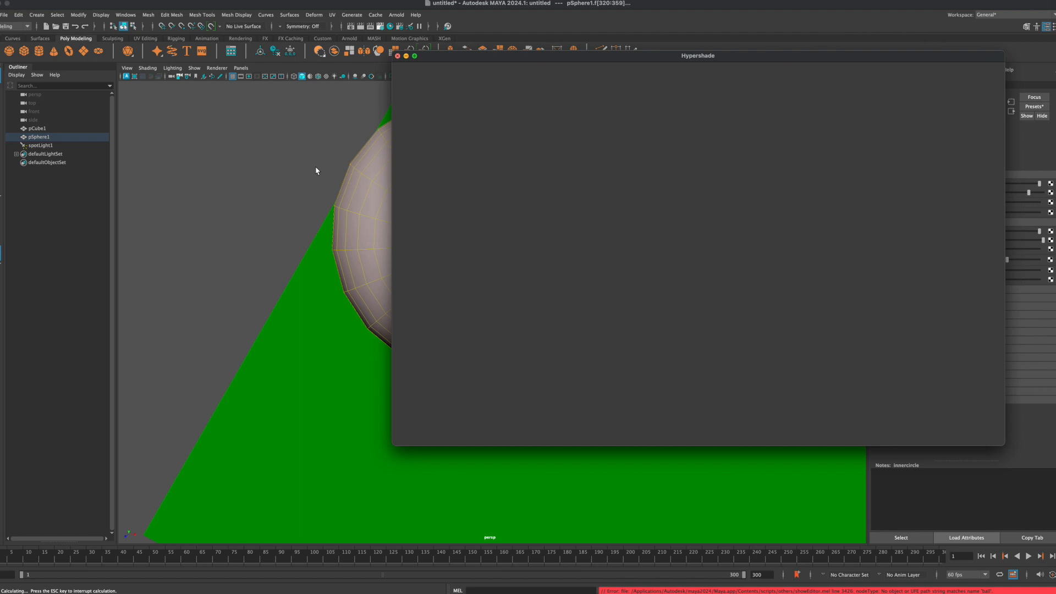
# Step: Undo the white base colour and the Clay preset applied to the innercircle material
pyautogui.keyDown('alt'); pyautogui.moveTo(372, 205); pyautogui.dragTo(388, 194); pyautogui.keyUp('alt')
pyautogui.moveTo(338, 199); pyautogui.dragTo(380, 189, button='right')
pyautogui.click(319, 219)
pyautogui.keyDown('alt'); pyautogui.moveTo(320, 218); pyautogui.dragTo(358, 229); pyautogui.keyUp('alt')
pyautogui.click(358, 229)
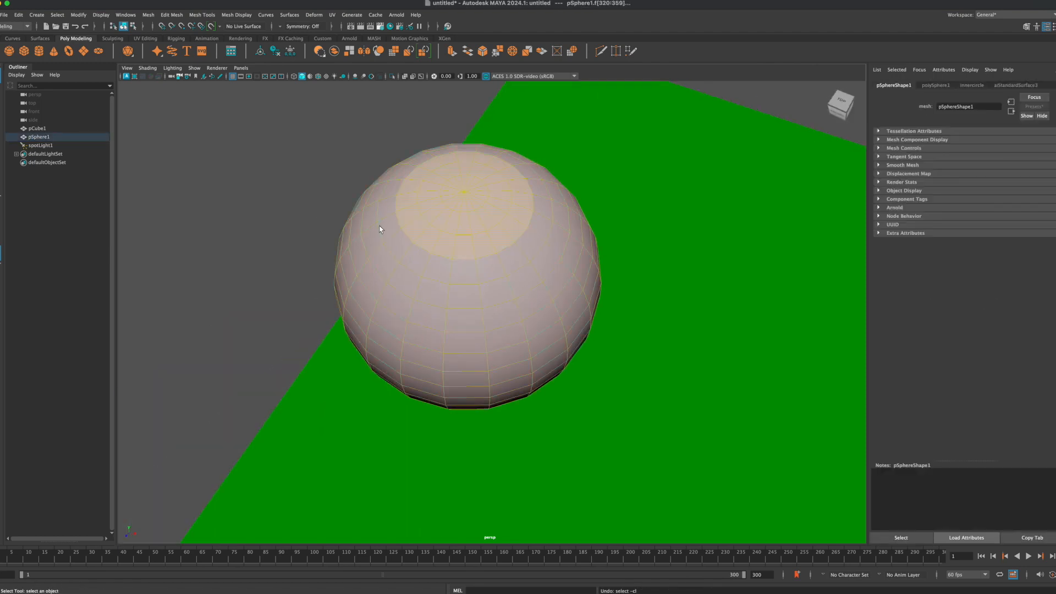
pyautogui.press('super+z')
pyautogui.press('super+z')
pyautogui.press('super+z')
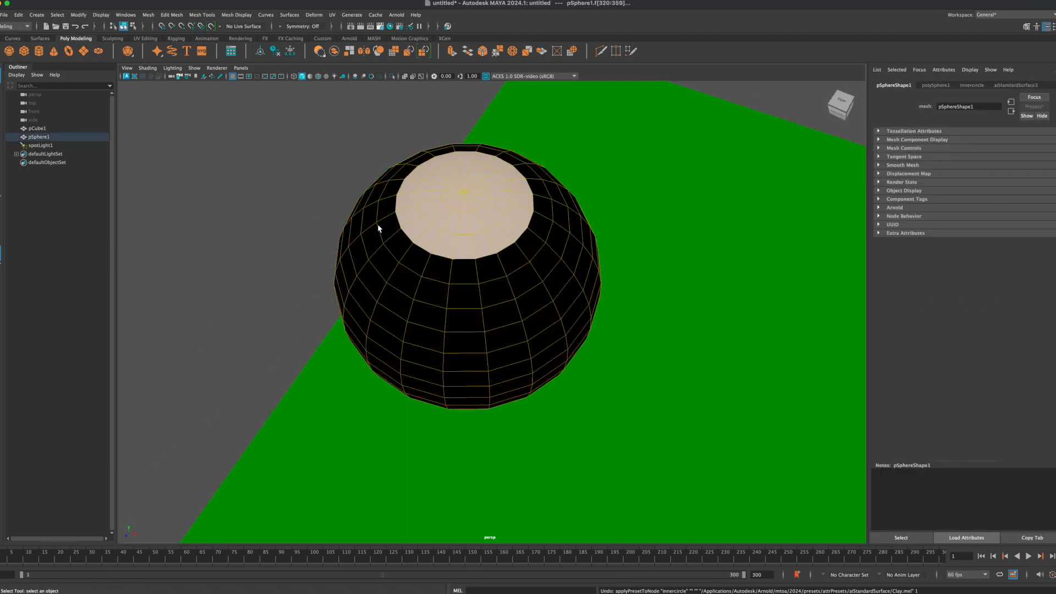
# Step: Clear the face selection and select the whole sphere in object mode
pyautogui.click(345, 191)
pyautogui.keyDown('alt'); pyautogui.moveTo(334, 174); pyautogui.dragTo(324, 199); pyautogui.keyUp('alt')
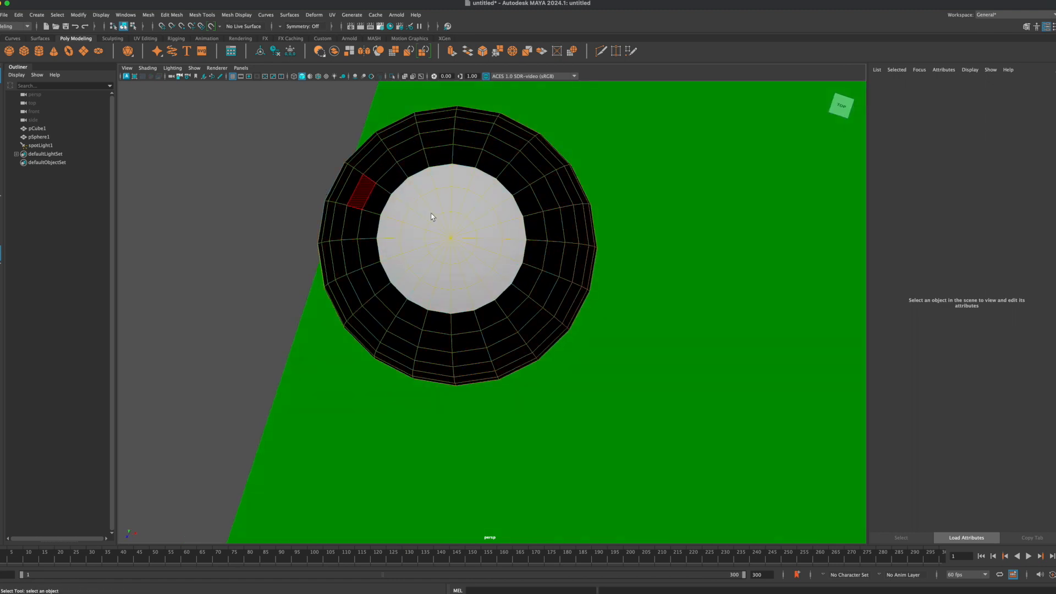
pyautogui.scroll(-2, 436, 217)
pyautogui.scroll(-2, 366, 196)
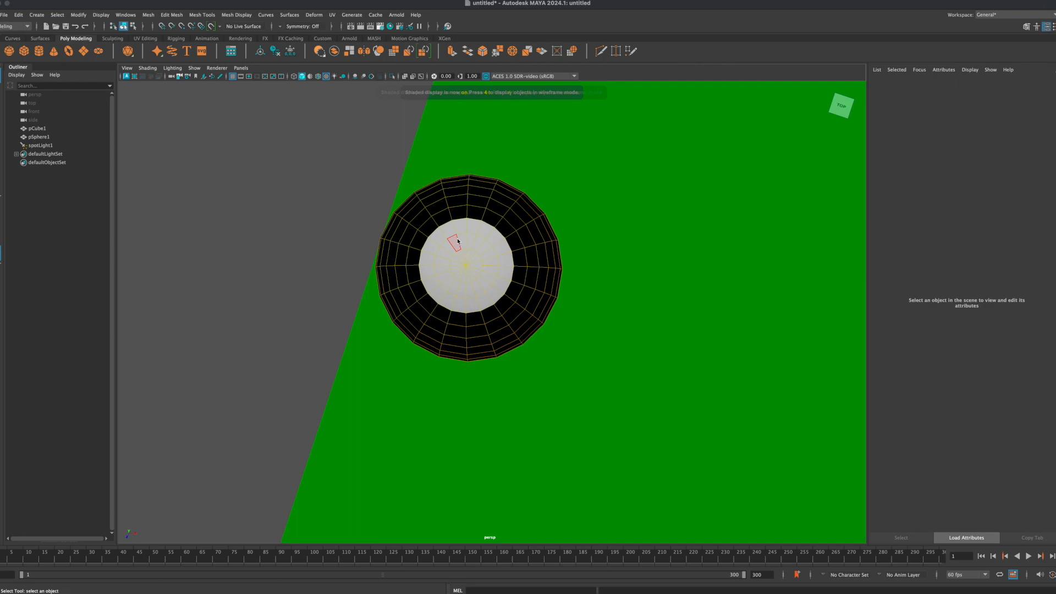
pyautogui.keyDown('alt'); pyautogui.moveTo(484, 256); pyautogui.dragTo(480, 308); pyautogui.keyUp('alt')
pyautogui.keyDown('alt'); pyautogui.moveTo(631, 230); pyautogui.dragTo(676, 211); pyautogui.keyUp('alt')
pyautogui.keyDown('alt'); pyautogui.moveTo(527, 240); pyautogui.dragTo(493, 232); pyautogui.keyUp('alt')
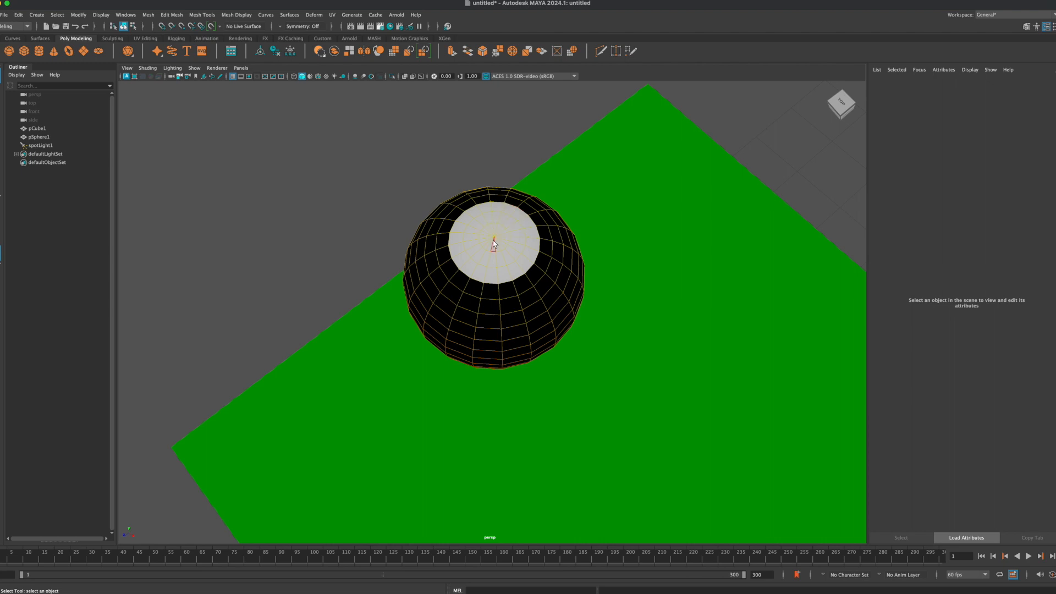
pyautogui.moveTo(471, 217); pyautogui.dragTo(421, 226, button='right')
pyautogui.scroll(-3, 421, 226)
pyautogui.keyDown('alt'); pyautogui.moveTo(420, 229); pyautogui.dragTo(458, 311); pyautogui.keyUp('alt')
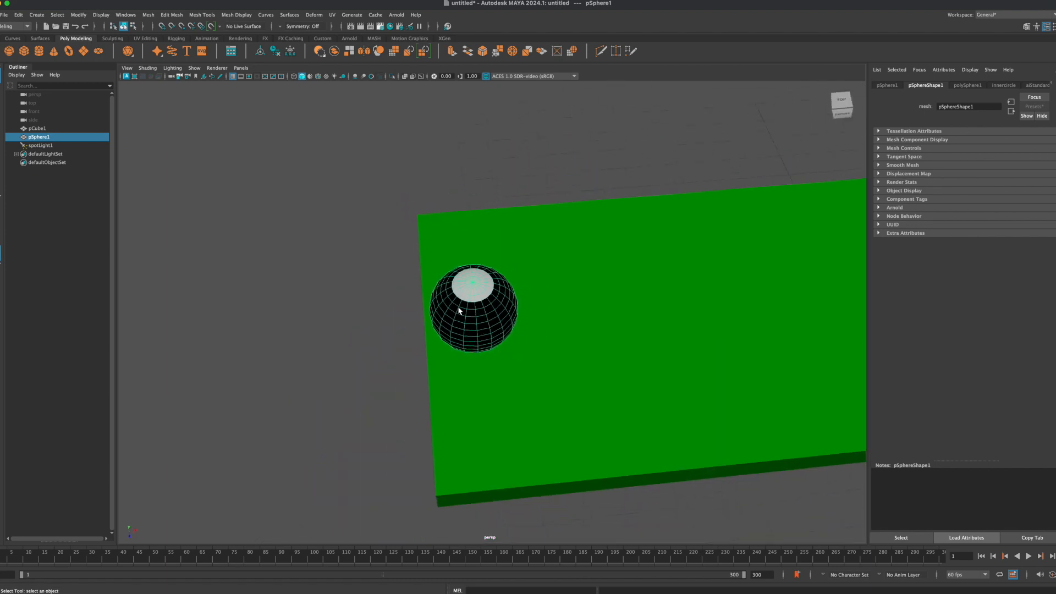
# Step: Create a 3D type object, replace its text with 8 and deselect it
pyautogui.click(36, 15)
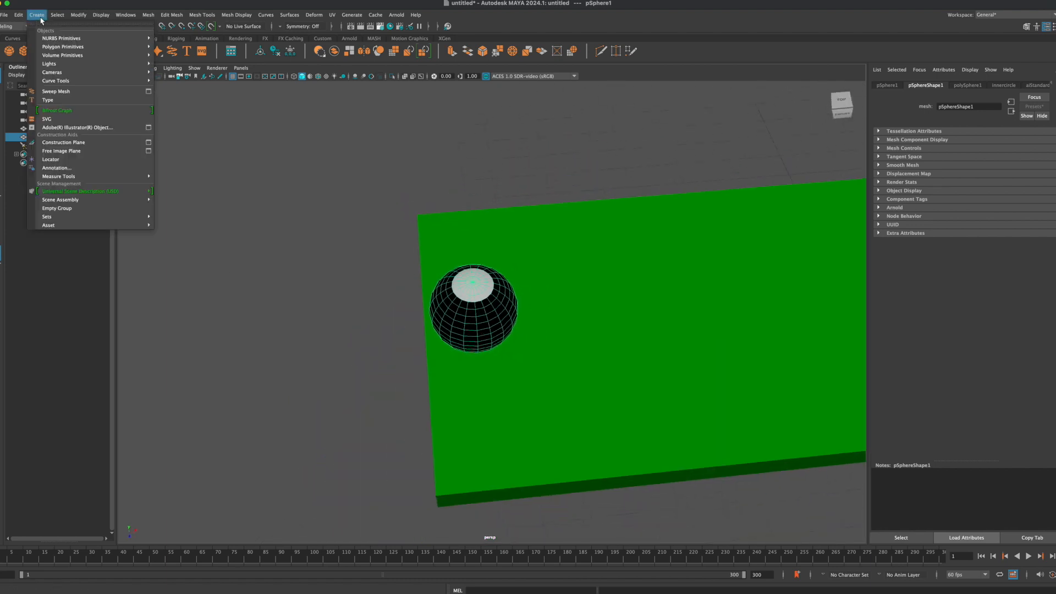
pyautogui.click(48, 99)
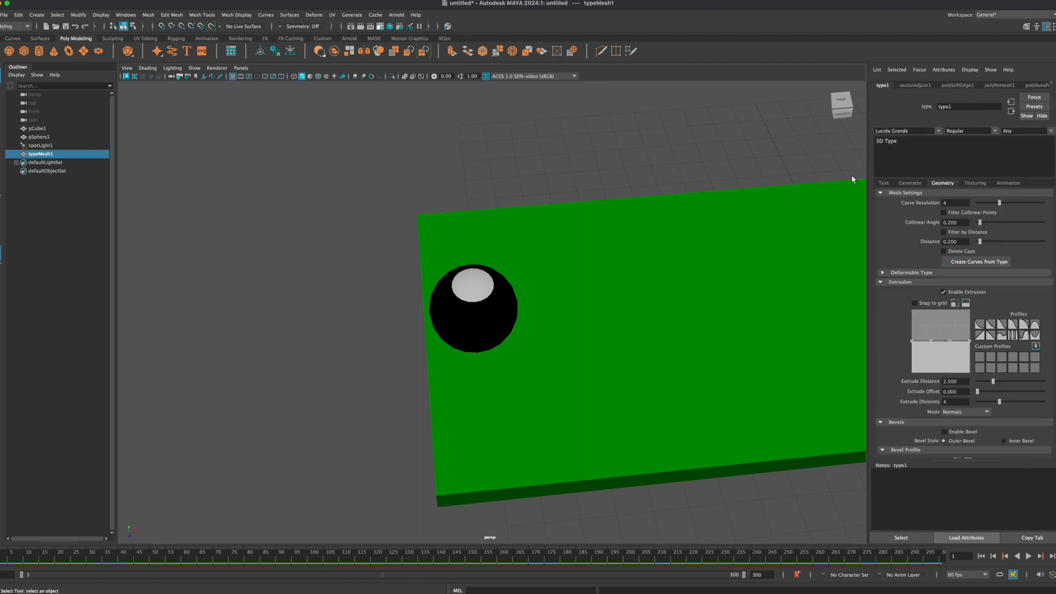
pyautogui.scroll(-10, 778, 209)
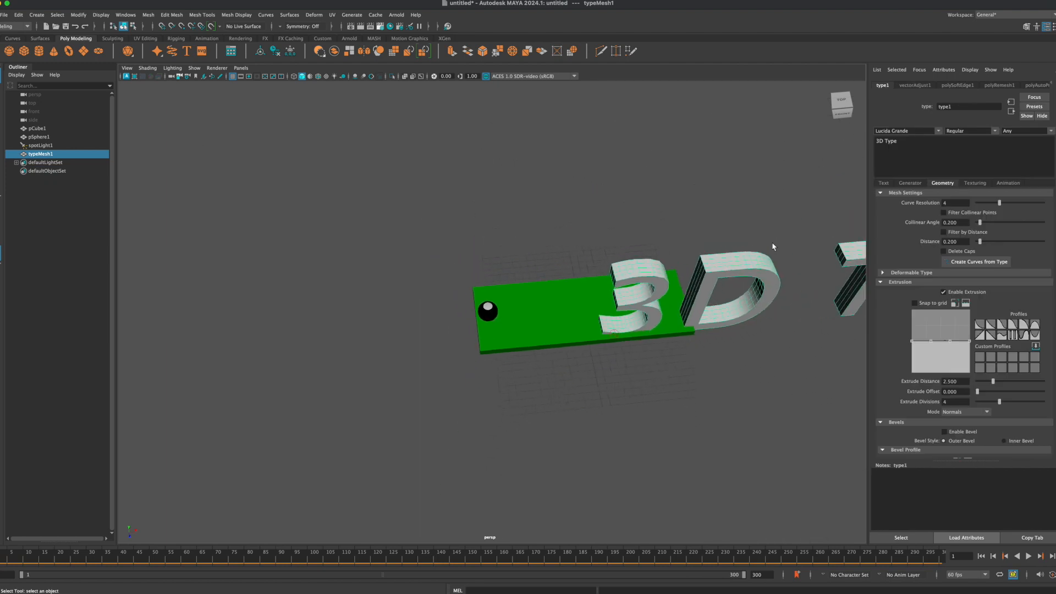
pyautogui.scroll(-2, 682, 279)
pyautogui.click(905, 139)
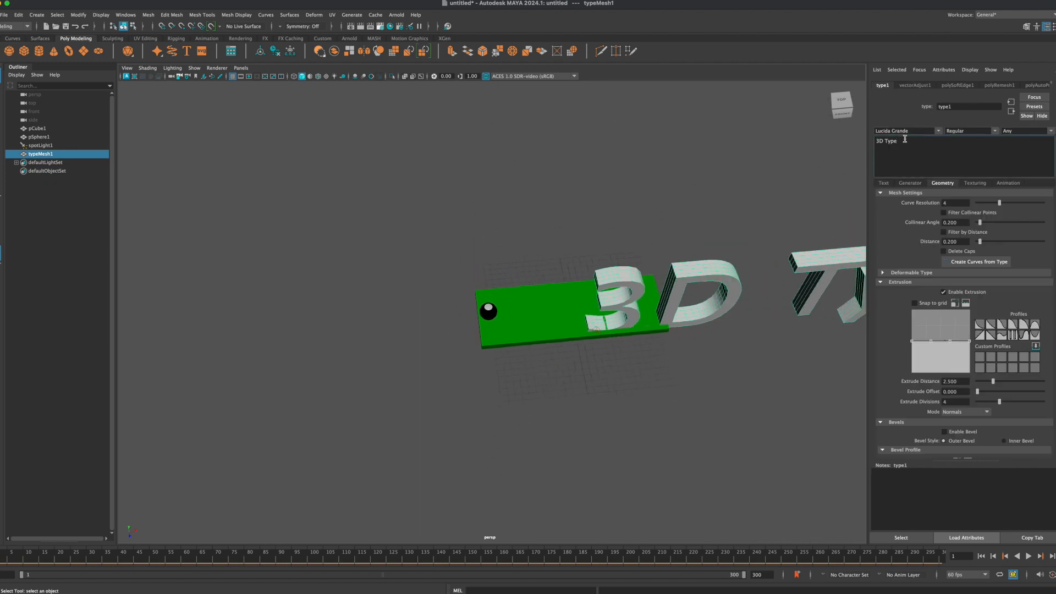
pyautogui.press('BackSpace')
pyautogui.press('BackSpace')
pyautogui.press('BackSpace')
pyautogui.press('BackSpace')
pyautogui.press('BackSpace')
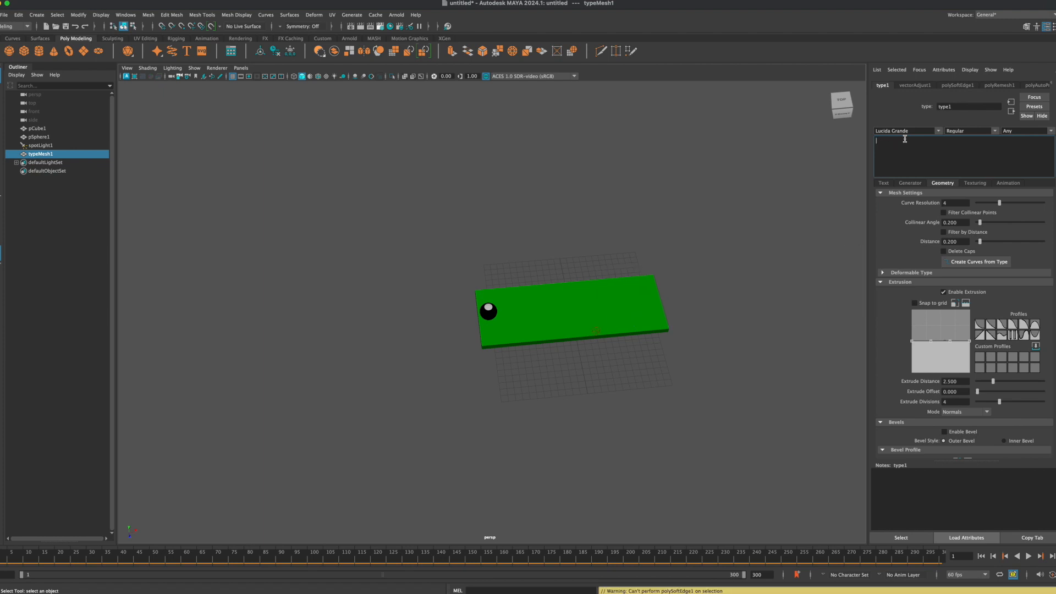
pyautogui.write('8')
pyautogui.click(743, 263)
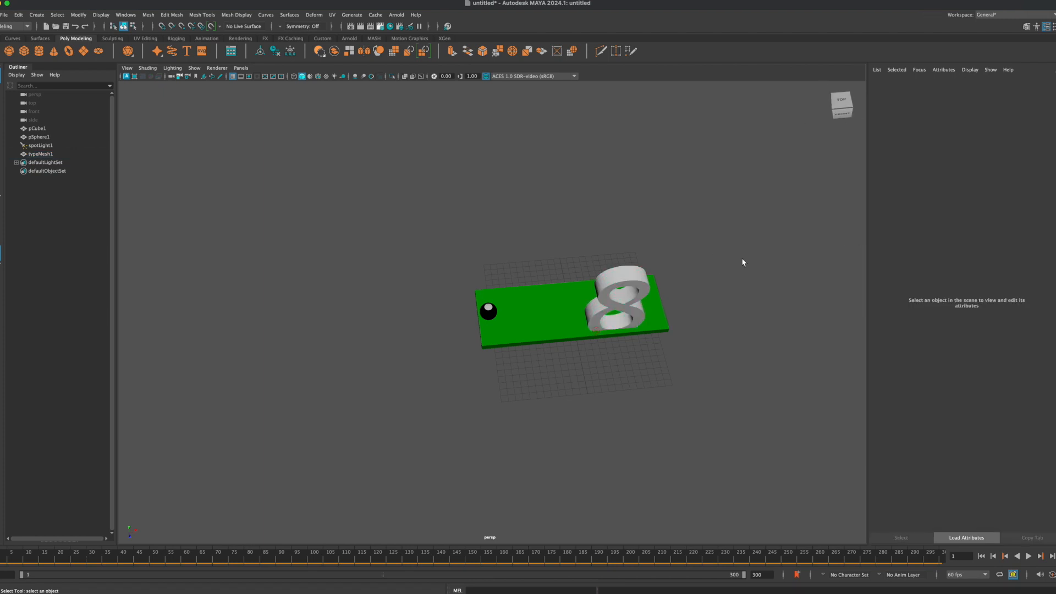
# Step: Move the 3D number 8 beside the ball at the table's short edge and scale it uniformly to about 0.277
pyautogui.click(633, 291)
pyautogui.press('w')
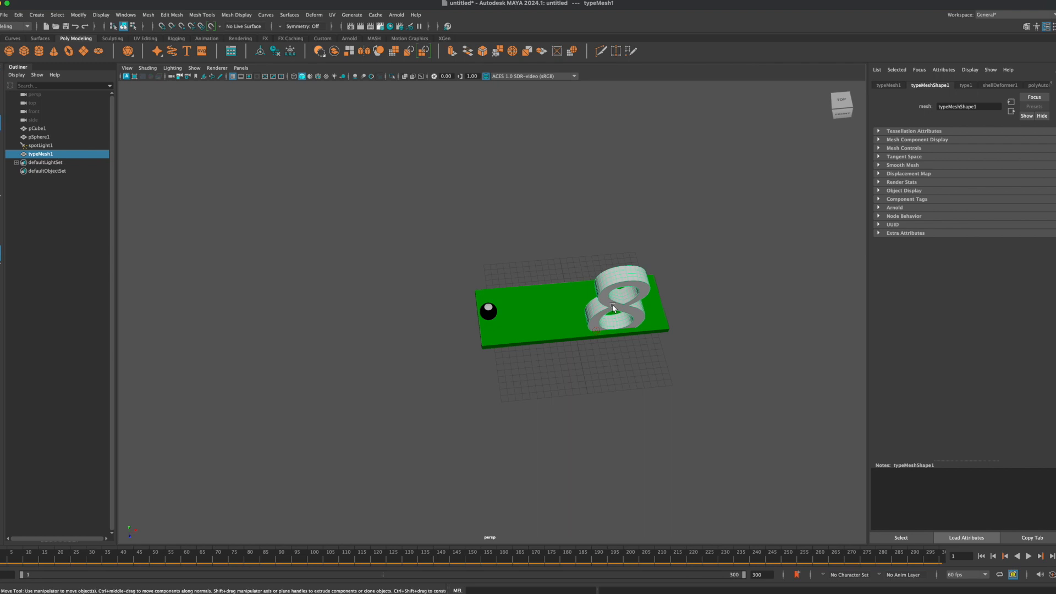
pyautogui.moveTo(614, 321); pyautogui.dragTo(389, 384)
pyautogui.press('r')
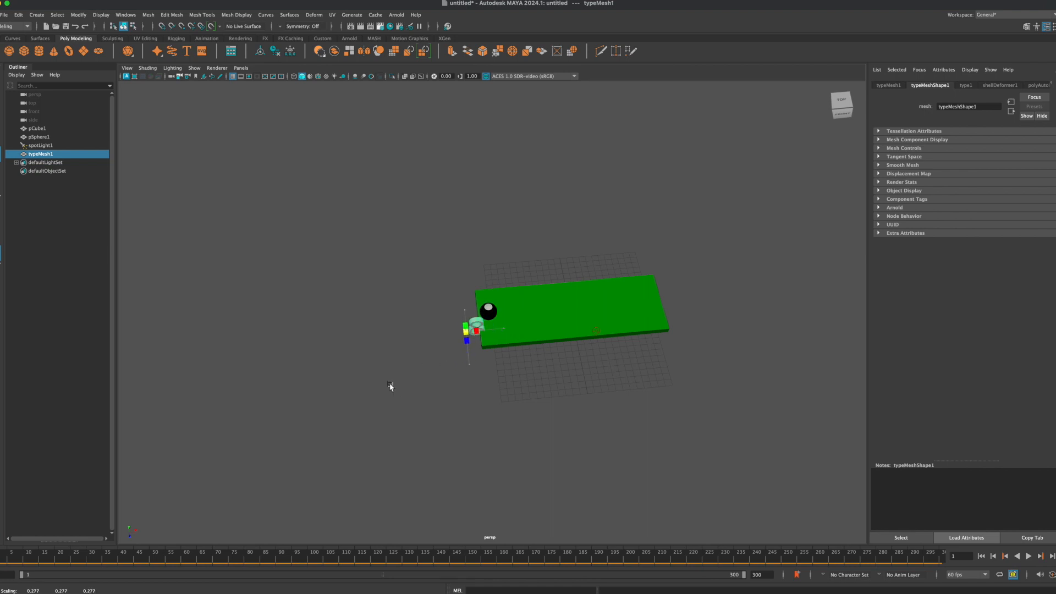
# Step: Move the 3D number 8 up and across to stand above the ball, at about -13.618 in X and 2.637 in Y
pyautogui.press('space')
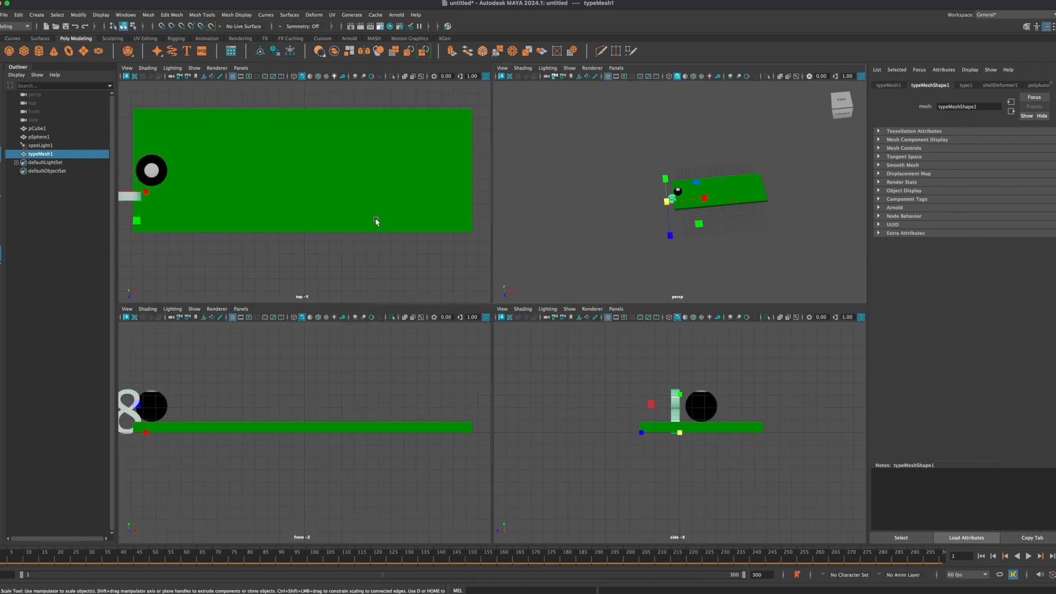
pyautogui.moveTo(129, 413); pyautogui.dragTo(137, 413)
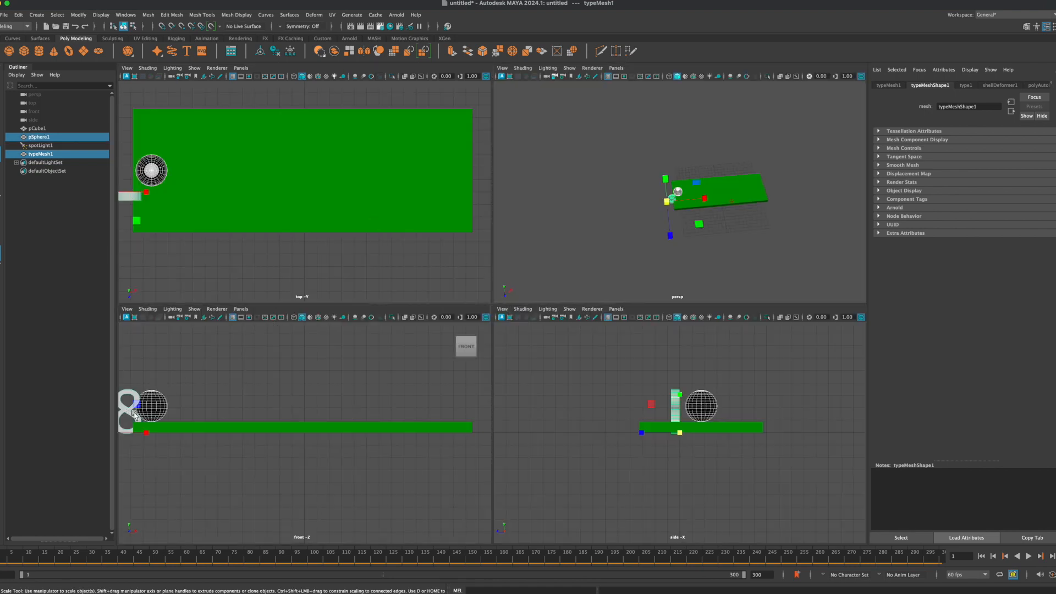
pyautogui.click(131, 350)
pyautogui.press('w')
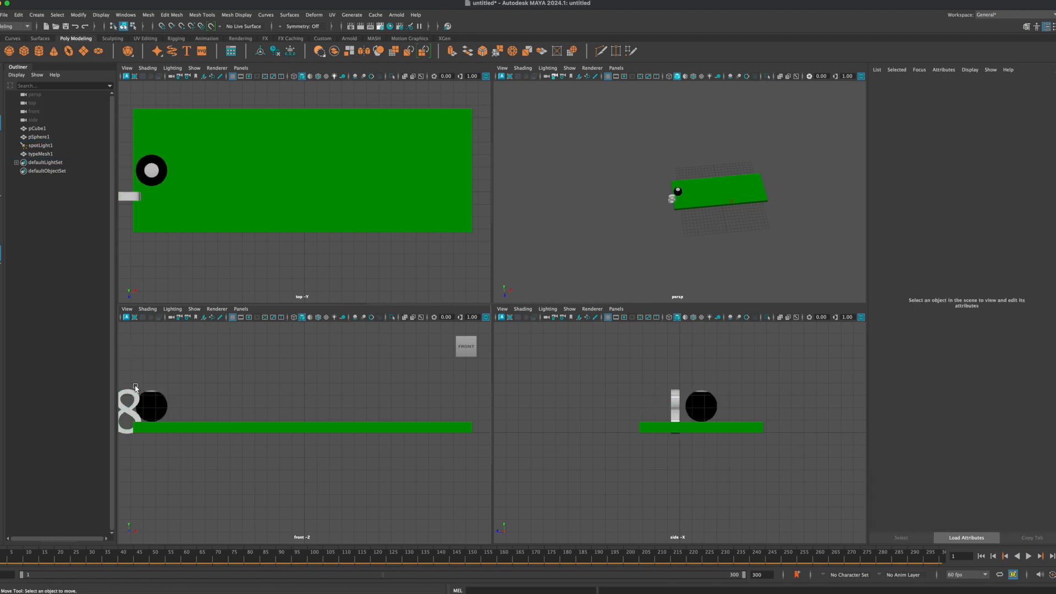
pyautogui.click(126, 409)
pyautogui.moveTo(131, 430); pyautogui.dragTo(142, 362)
pyautogui.scroll(8, 674, 195)
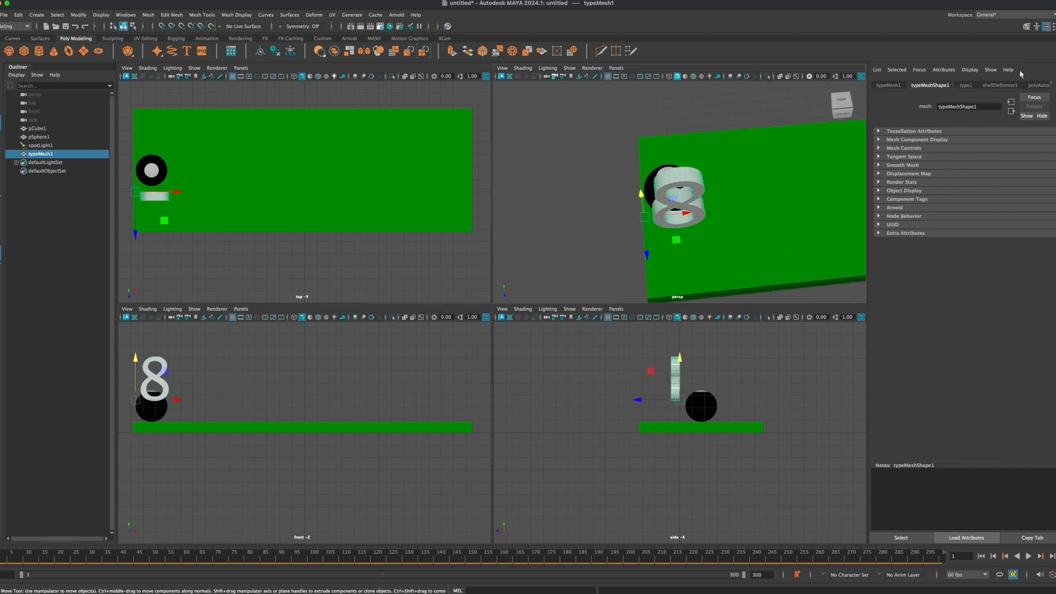
# Step: Show the number 8's transform channels and set its X rotation to -90 so it lies flat
pyautogui.hotkey('ctrl', 'a')
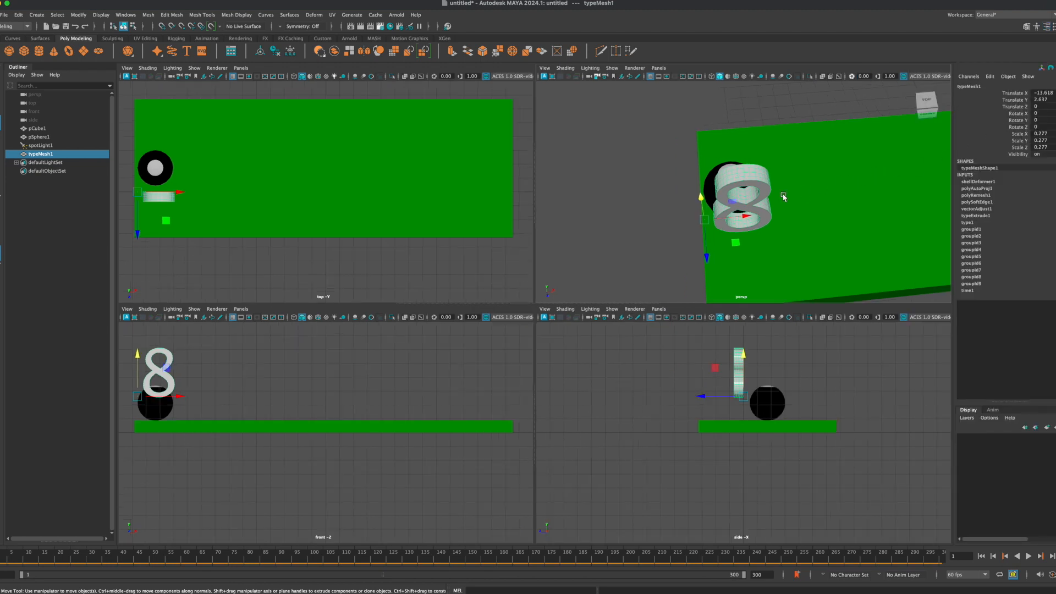
pyautogui.press('e')
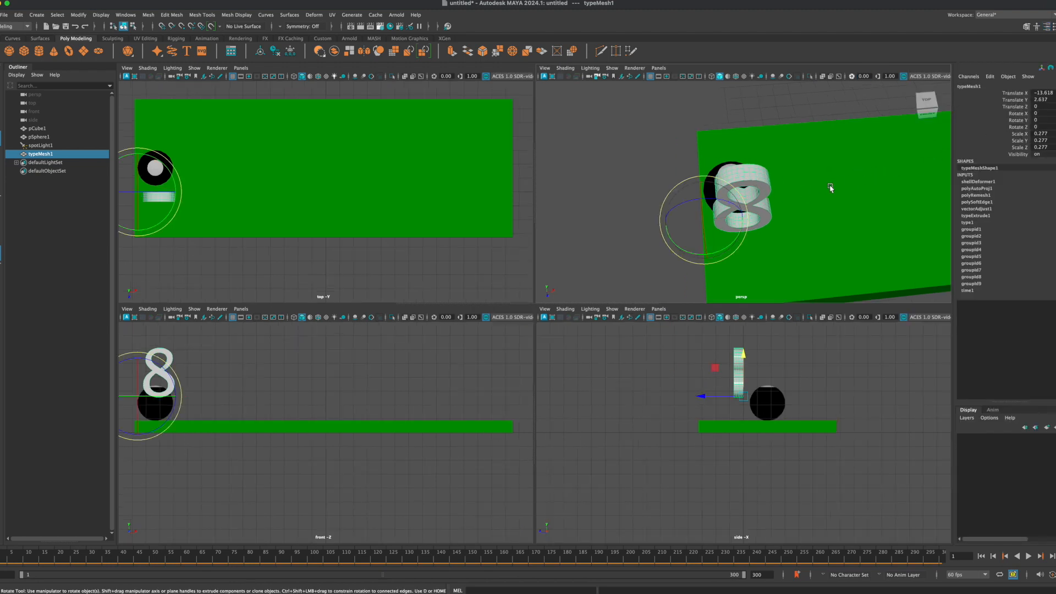
pyautogui.moveTo(707, 220); pyautogui.dragTo(713, 248)
pyautogui.click(1055, 112)
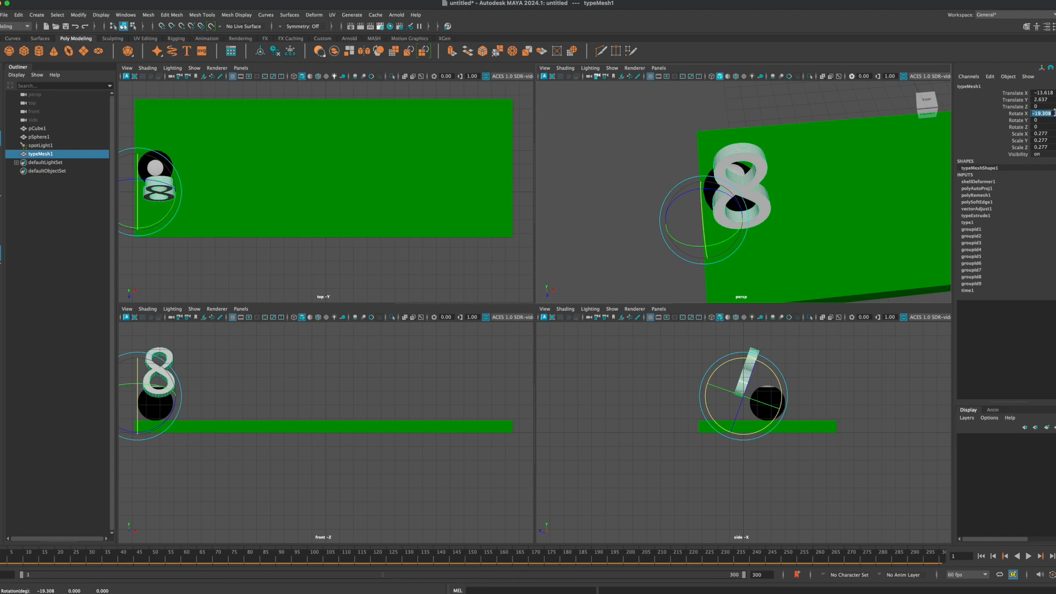
pyautogui.press('Return')
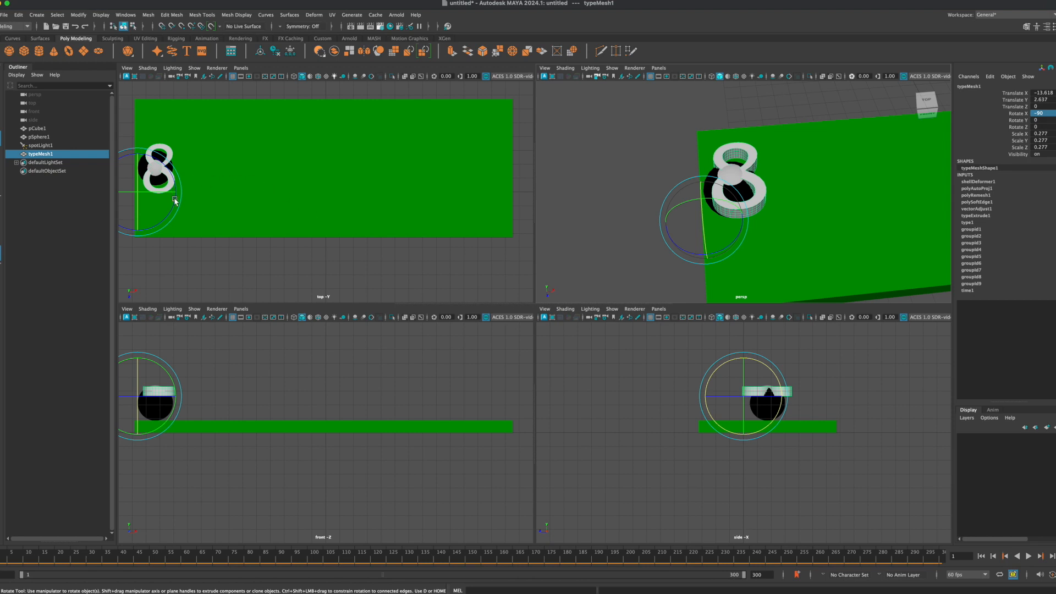
# Step: Raise the flat number 8 clear of the ball to about 4.235 in Y
pyautogui.click(150, 184)
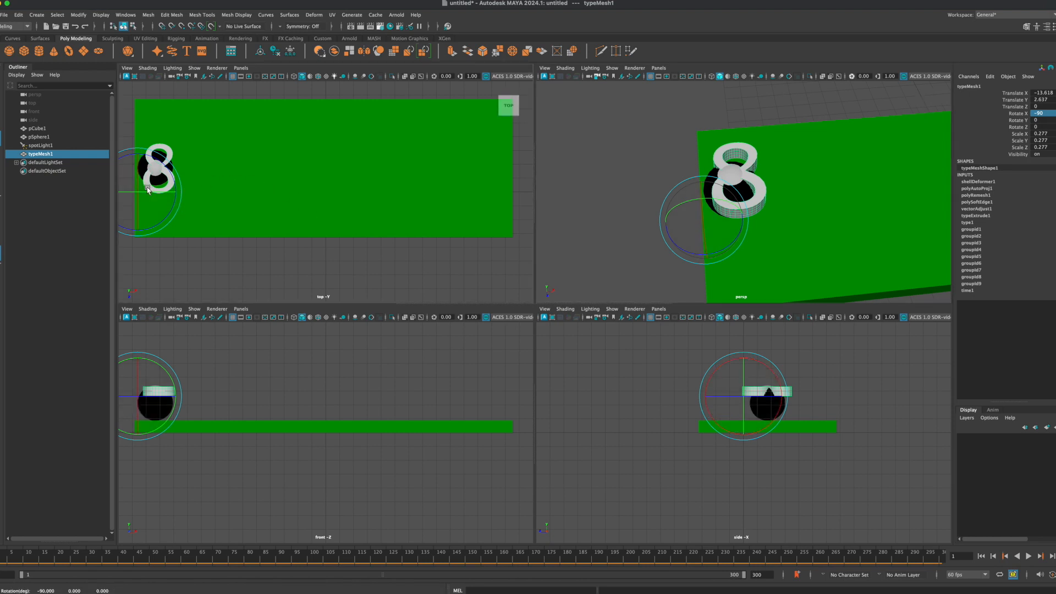
pyautogui.press('w')
pyautogui.moveTo(751, 358); pyautogui.dragTo(547, 328)
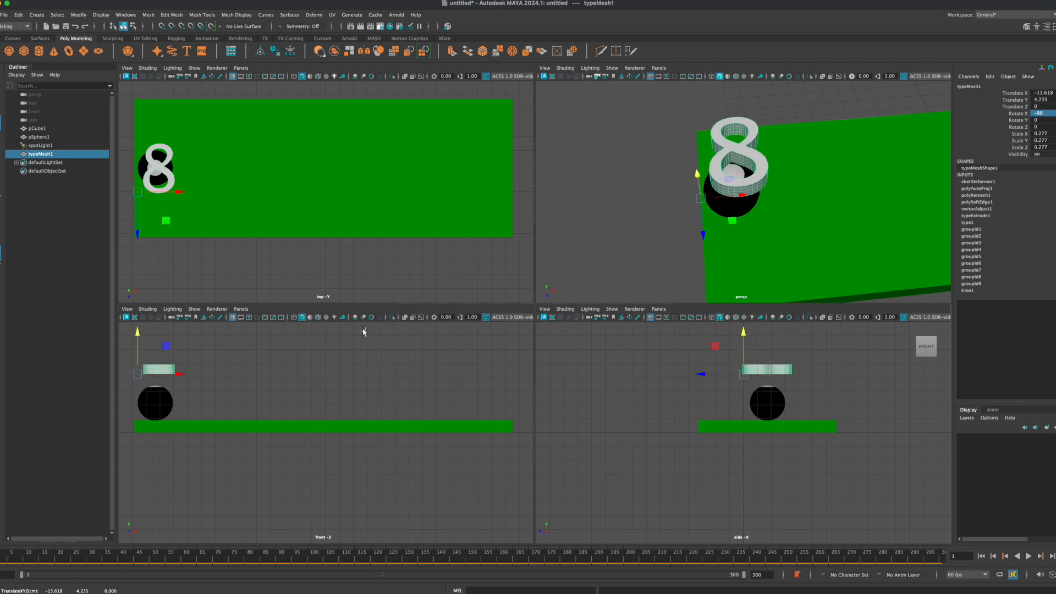
# Step: Centre the number 8 over the ball's white circle and scale it uniformly to about 0.058
pyautogui.keyDown('alt'); pyautogui.moveTo(212, 175); pyautogui.dragTo(379, 217, button='middle'); pyautogui.keyUp('alt')
pyautogui.press('r')
pyautogui.moveTo(303, 225)
pyautogui.mouseDown()
pyautogui.moveTo(266, 248)
pyautogui.moveTo(276, 288)
pyautogui.moveTo(319, 240)
pyautogui.moveTo(310, 238)
pyautogui.mouseUp()
pyautogui.scroll(1, 353, 220)
pyautogui.scroll(3, 352, 220)
# Step: Lower the number 8 towards the white circle to about 3.506 in Y and nudge it to about -12.694 in X
pyautogui.press('w')
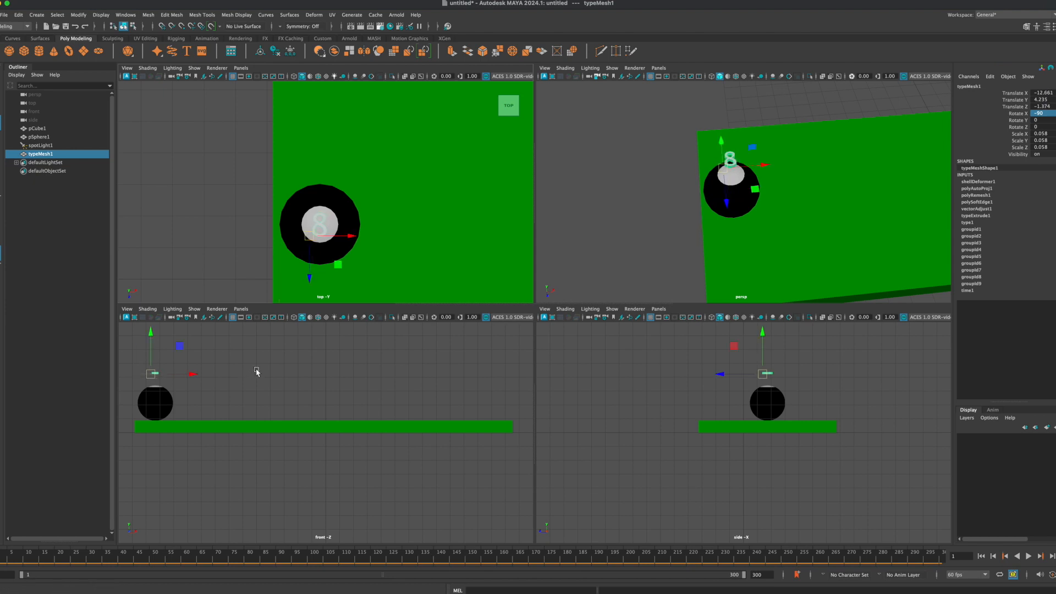
pyautogui.scroll(3, 138, 394)
pyautogui.keyDown('alt'); pyautogui.moveTo(165, 401); pyautogui.dragTo(410, 446, button='middle'); pyautogui.keyUp('alt')
pyautogui.moveTo(297, 388); pyautogui.dragTo(296, 367)
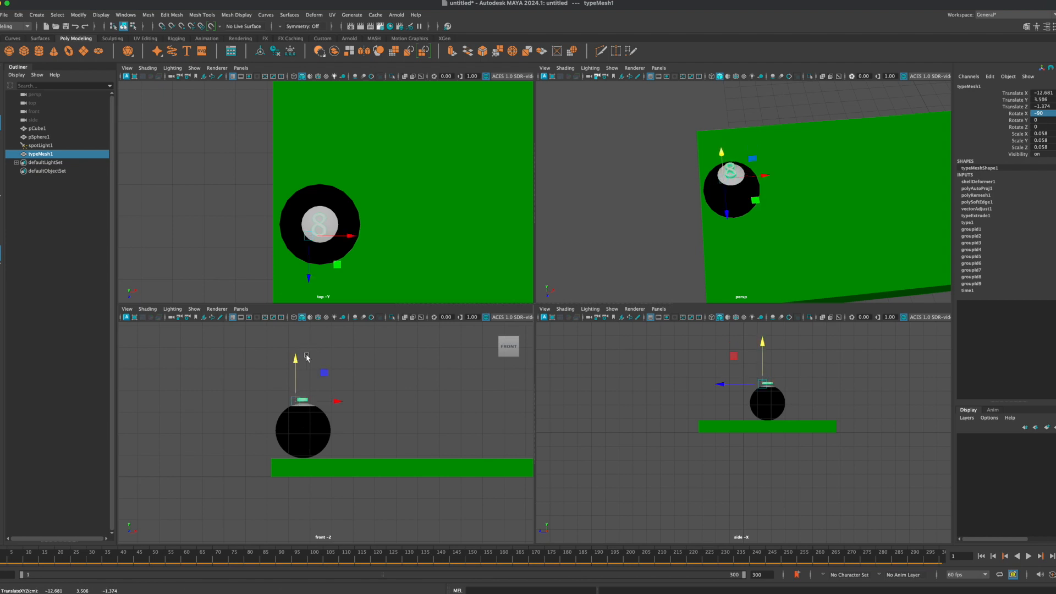
pyautogui.moveTo(353, 240); pyautogui.dragTo(349, 236)
# Step: Maximise the perspective view and reselect the number 8 on top of the ball
pyautogui.keyDown('alt'); pyautogui.moveTo(792, 224); pyautogui.dragTo(777, 215); pyautogui.keyUp('alt')
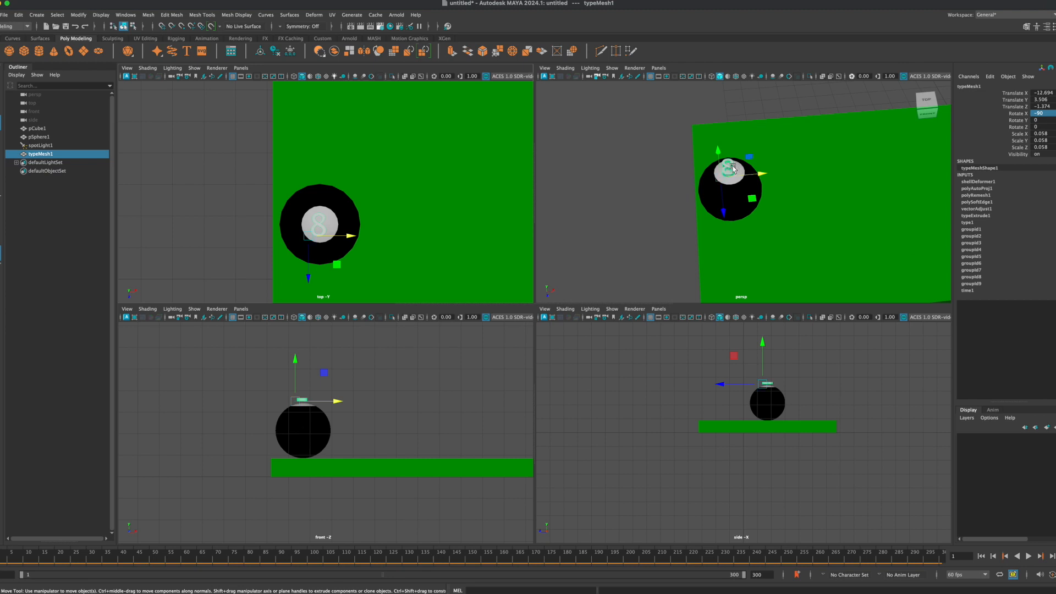
pyautogui.press('space')
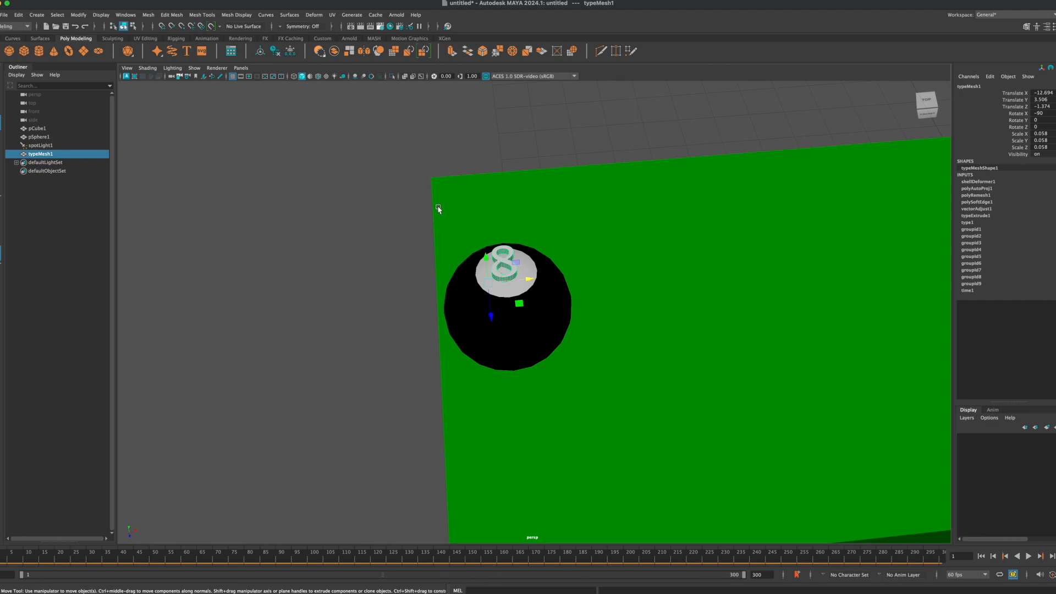
pyautogui.click(382, 191)
pyautogui.click(498, 267)
pyautogui.click(1055, 112)
pyautogui.click(567, 259)
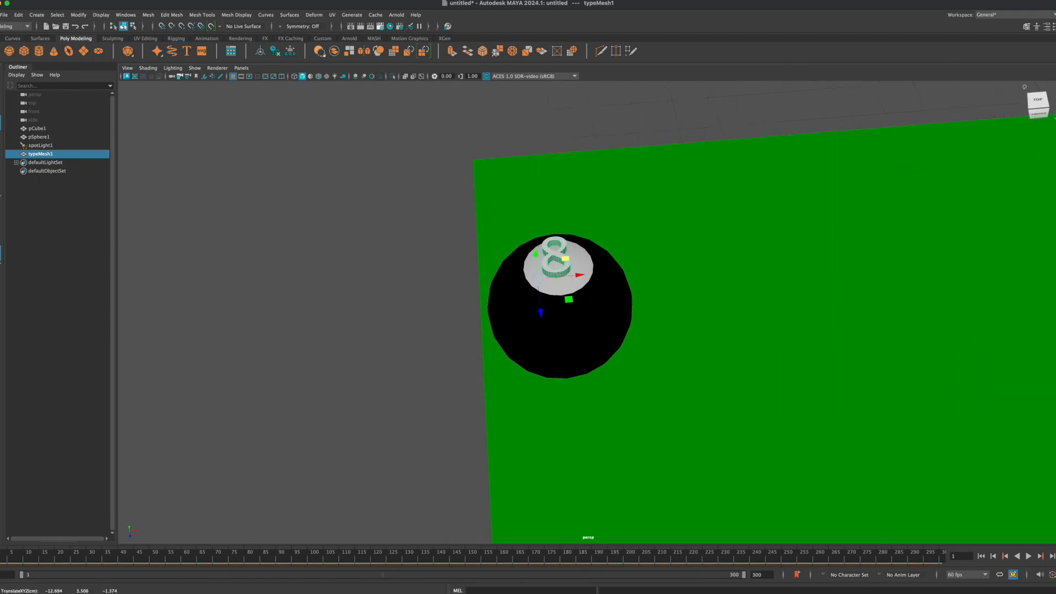
pyautogui.click(1055, 113)
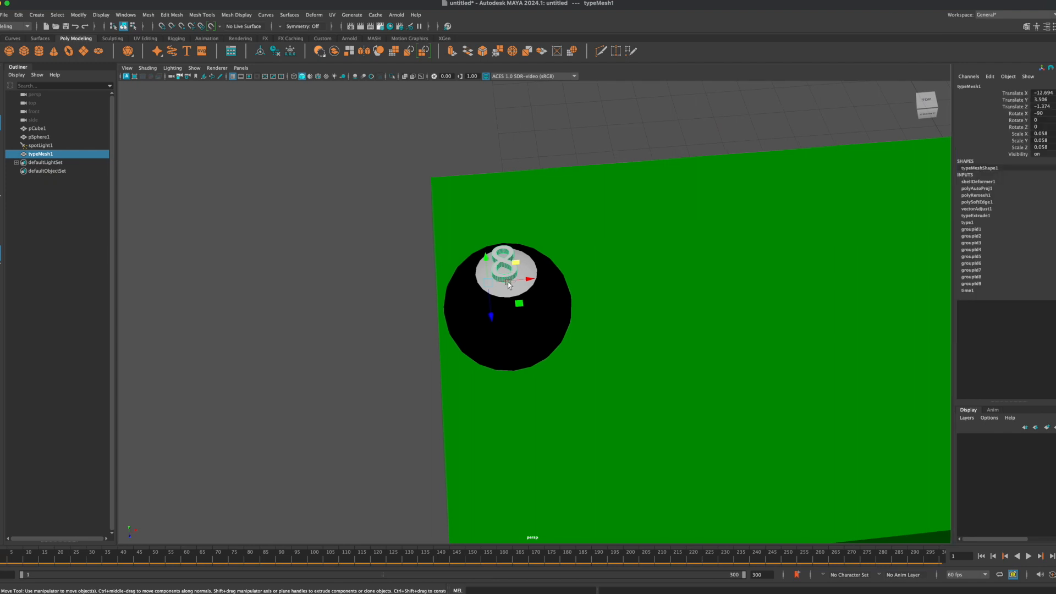
# Step: Adjust the number 8's height from a side-on view, leaving it just above the white circle at about 3.563 in Y
pyautogui.keyDown('alt'); pyautogui.moveTo(526, 319); pyautogui.dragTo(490, 203); pyautogui.keyUp('alt')
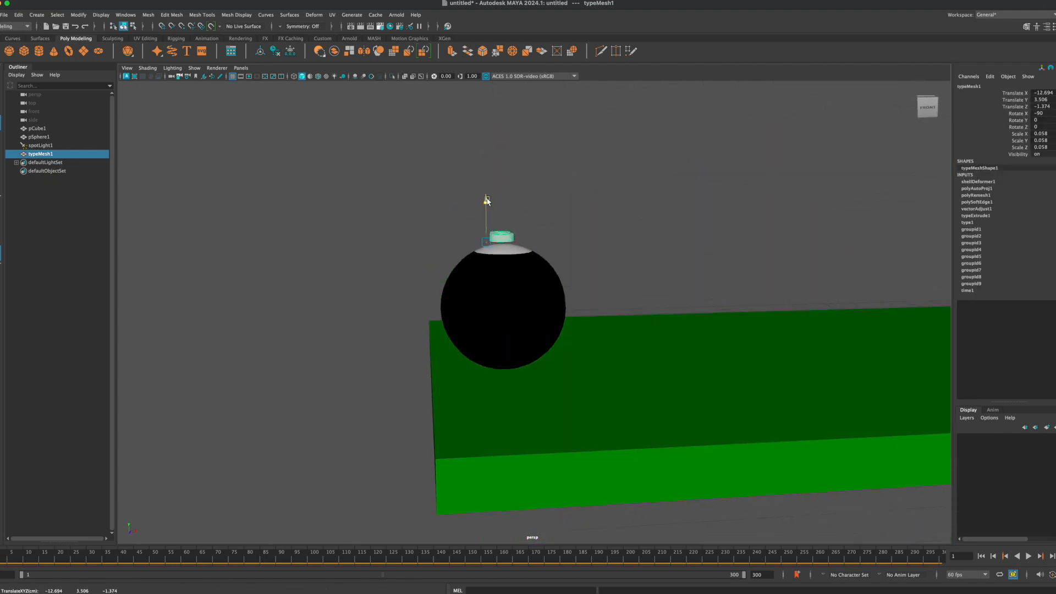
pyautogui.keyDown('alt'); pyautogui.moveTo(627, 269); pyautogui.dragTo(571, 266); pyautogui.keyUp('alt')
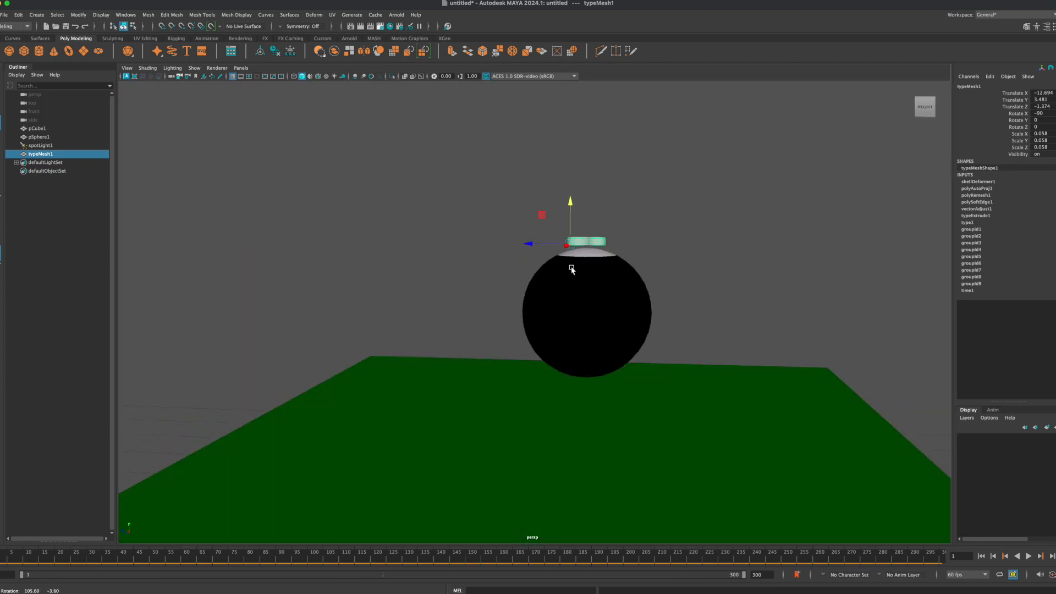
pyautogui.scroll(3, 572, 264)
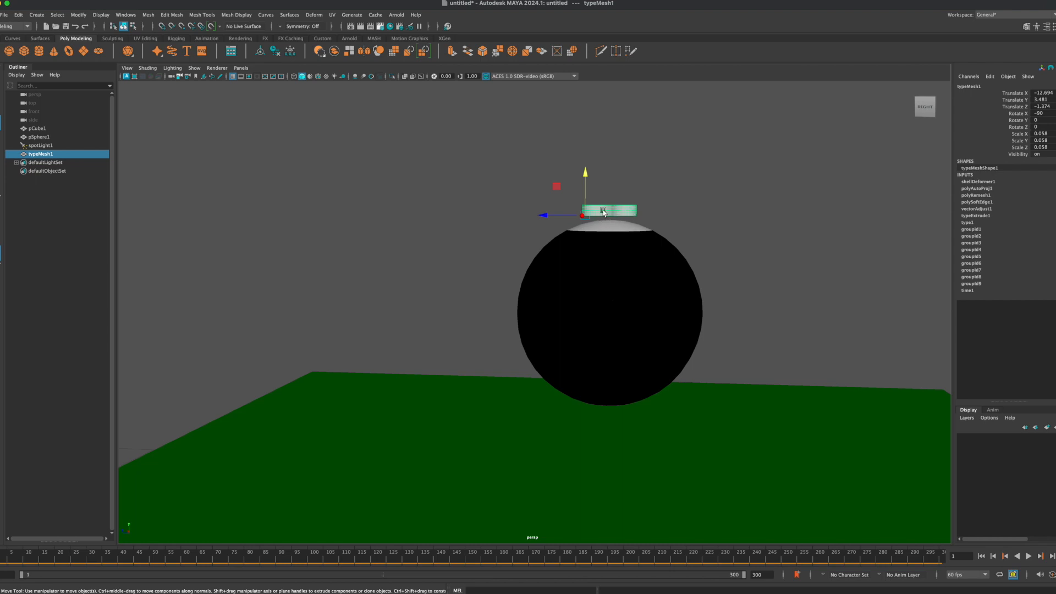
pyautogui.keyDown('alt'); pyautogui.moveTo(592, 231); pyautogui.dragTo(590, 261); pyautogui.keyUp('alt')
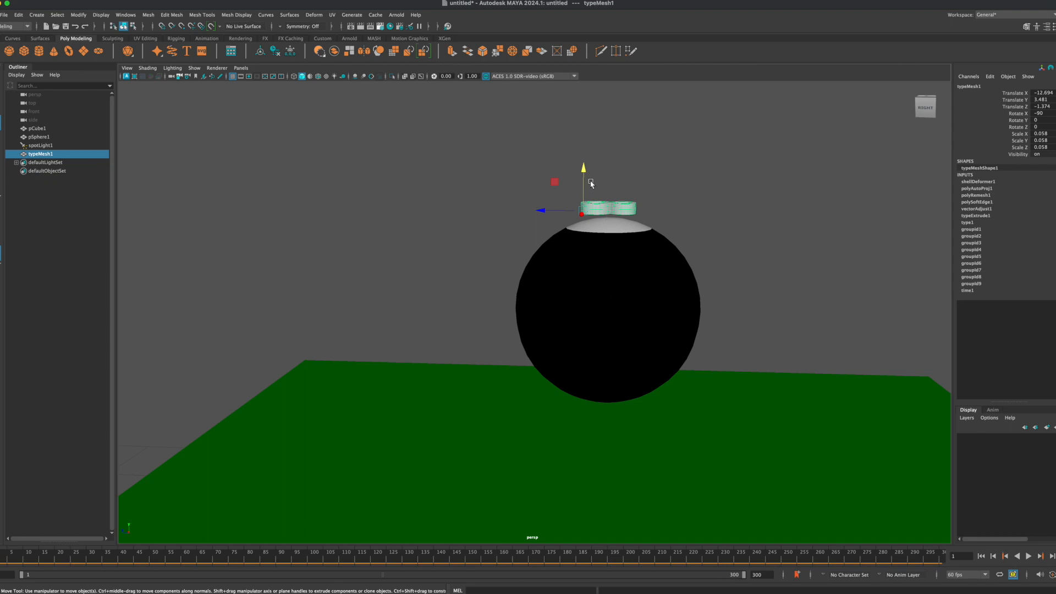
pyautogui.moveTo(583, 167); pyautogui.dragTo(585, 179)
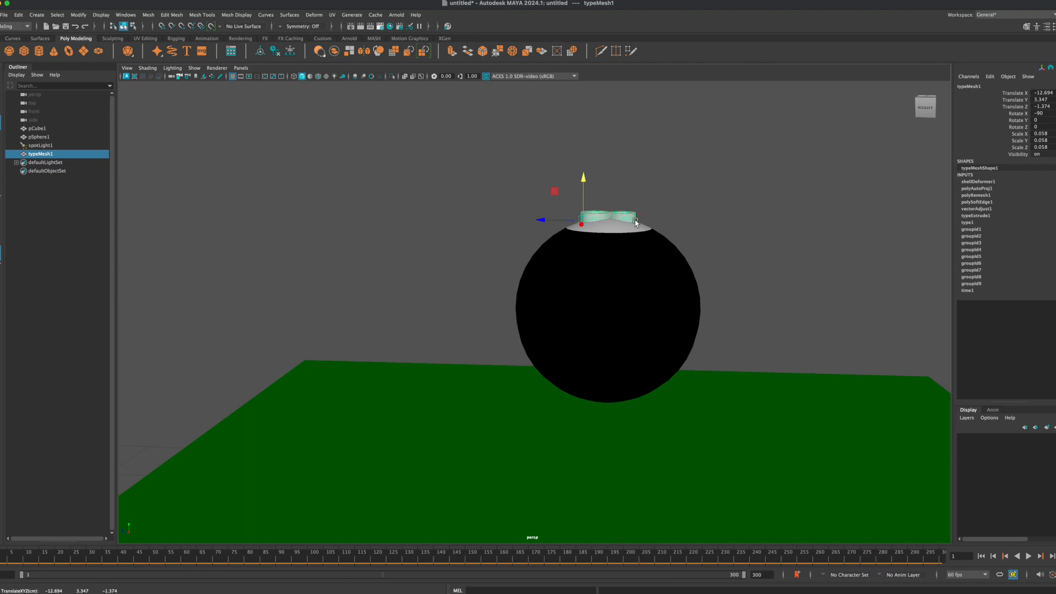
pyautogui.moveTo(585, 176); pyautogui.dragTo(592, 165)
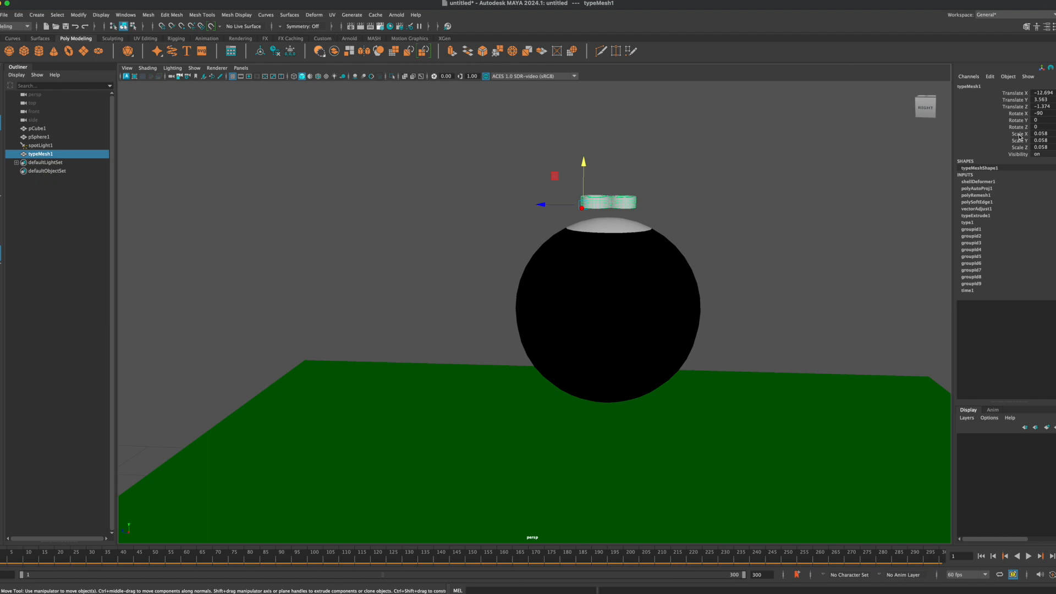
# Step: Open the number 8's type attributes and increase its geometry Extrude Distance to about 5.886
pyautogui.click(972, 79)
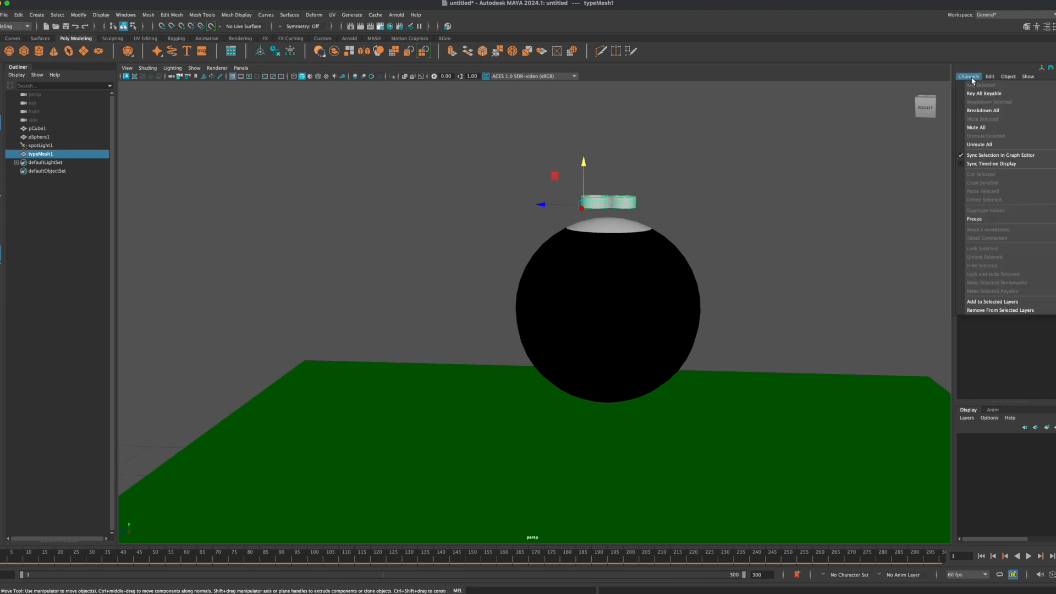
pyautogui.click(978, 80)
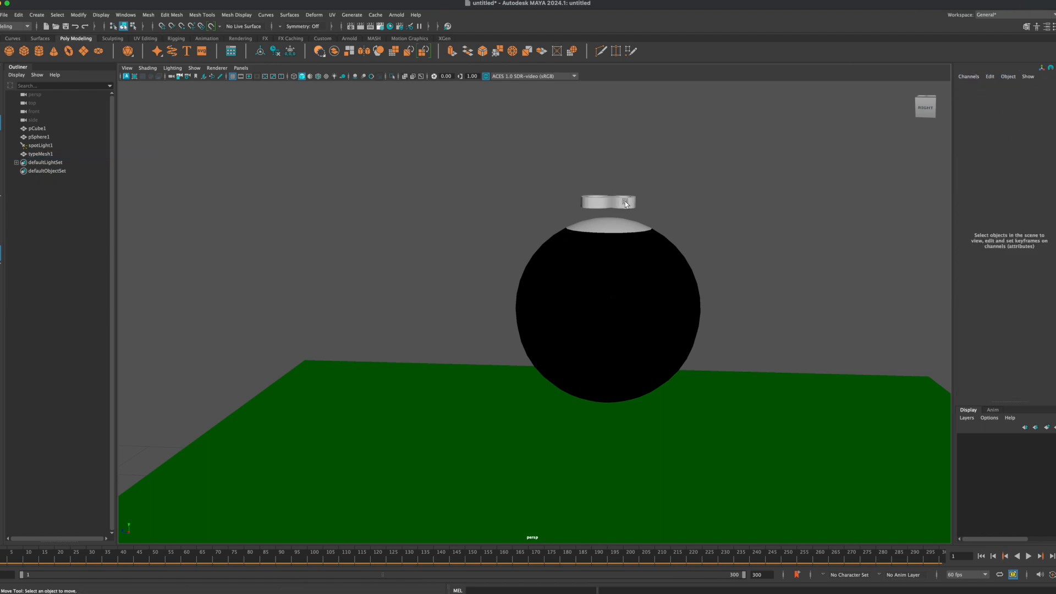
pyautogui.click(1047, 26)
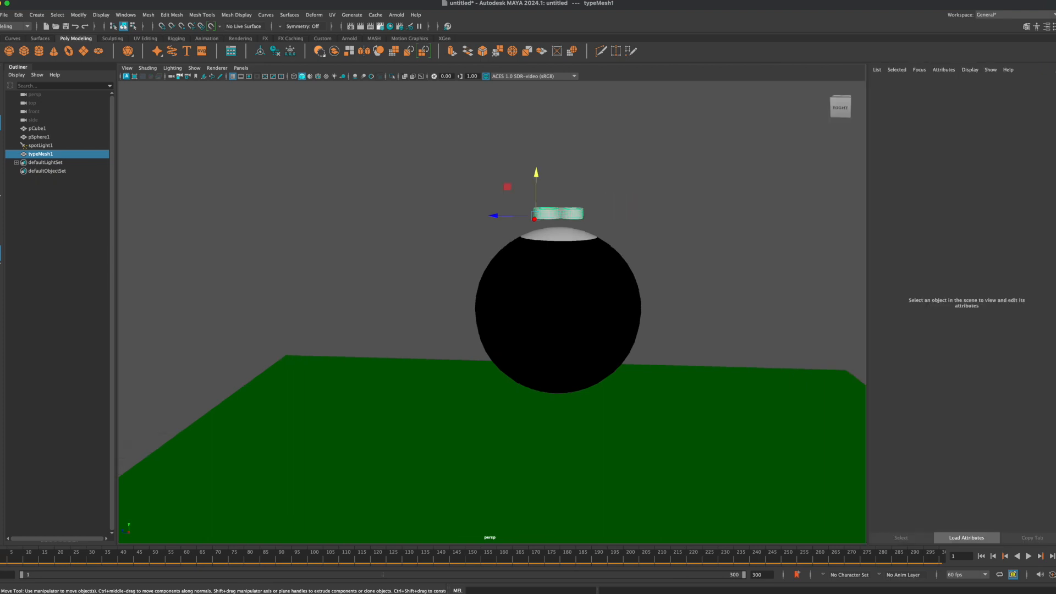
pyautogui.click(1047, 26)
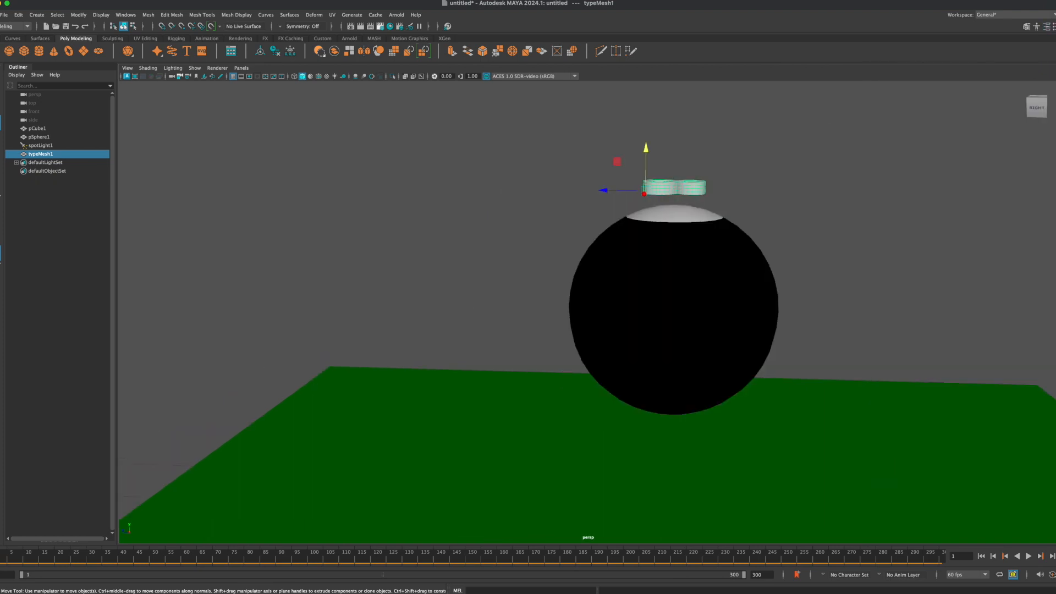
pyautogui.hotkey('ctrl', 'a')
pyautogui.hotkey('ctrl', 'a')
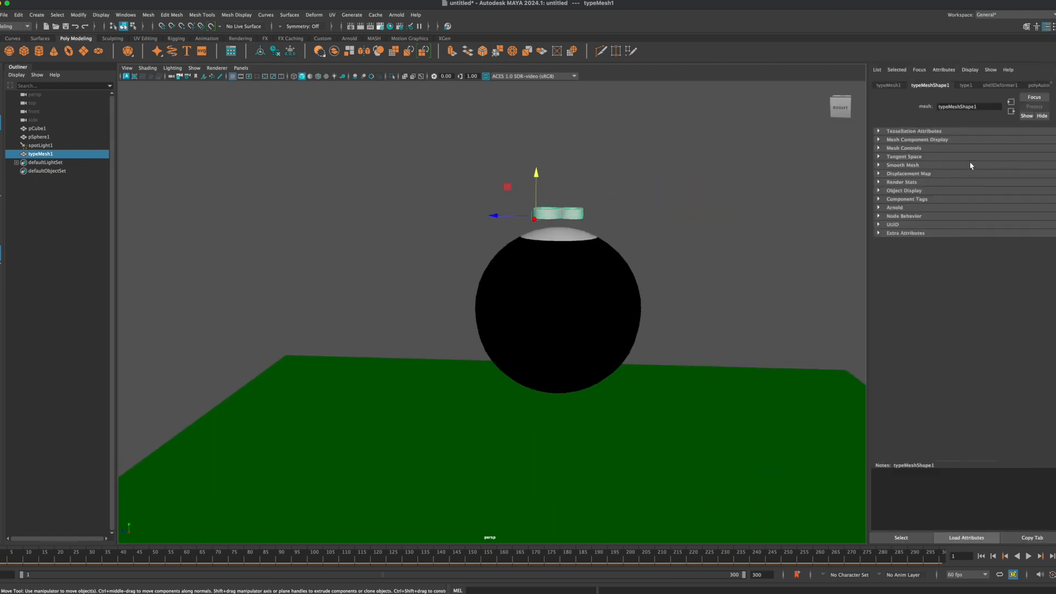
pyautogui.click(967, 85)
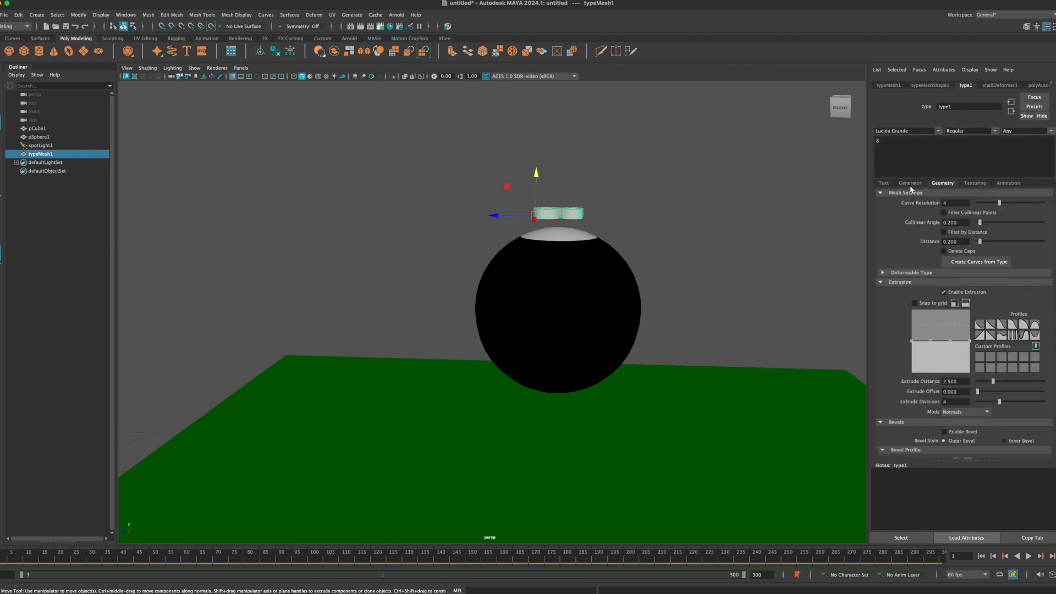
pyautogui.scroll(-3, 916, 216)
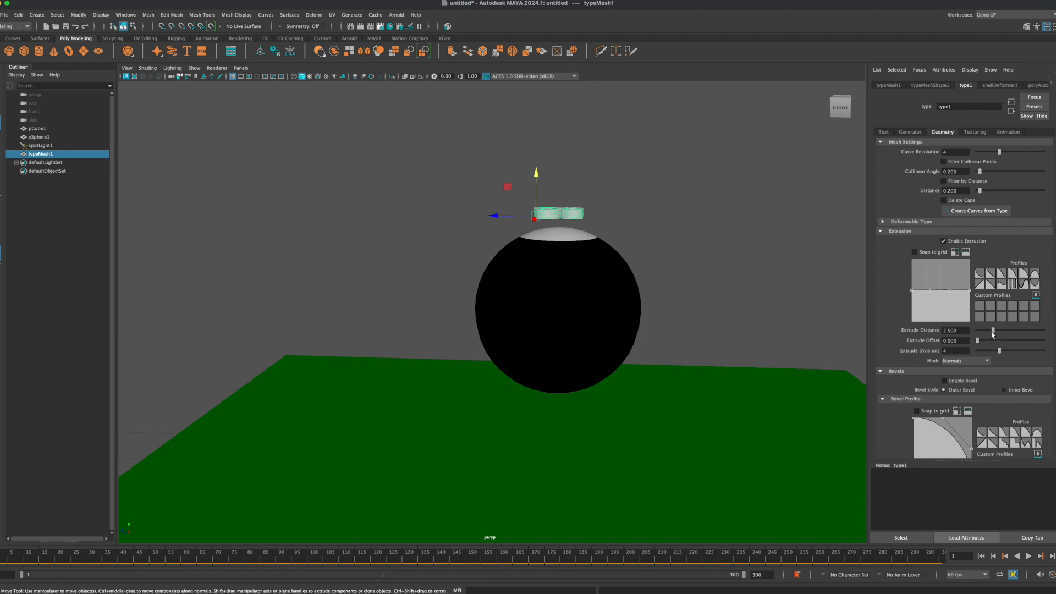
pyautogui.moveTo(995, 333); pyautogui.dragTo(1017, 338)
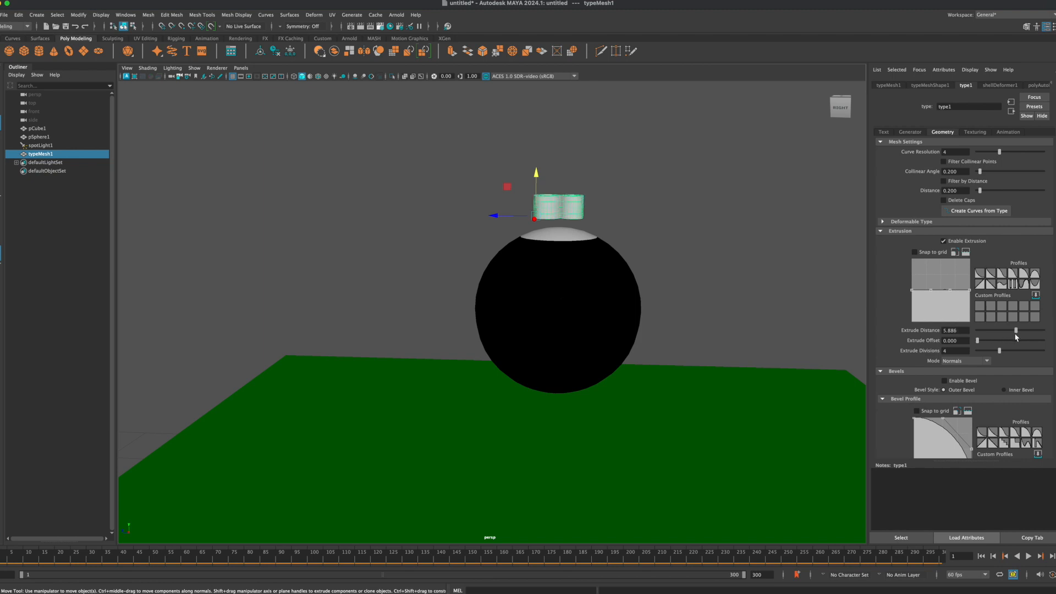
# Step: Reselect the extruded number 8 and add a nonlinear Bend deformer to it
pyautogui.keyDown('alt'); pyautogui.moveTo(685, 226); pyautogui.dragTo(582, 208); pyautogui.keyUp('alt')
pyautogui.click(679, 207)
pyautogui.click(551, 203)
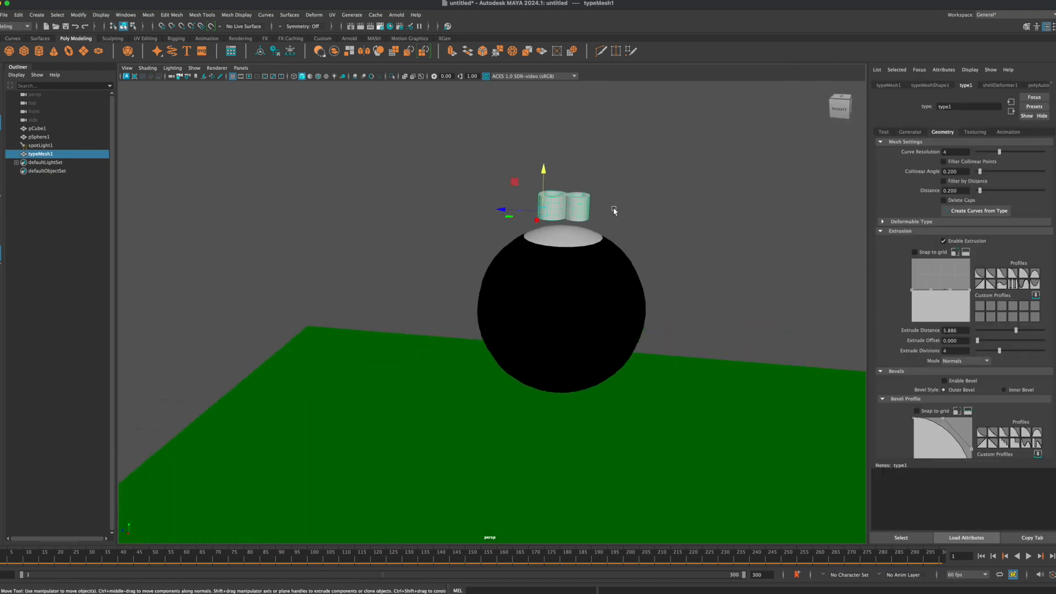
pyautogui.click(678, 171)
pyautogui.click(551, 210)
pyautogui.click(318, 18)
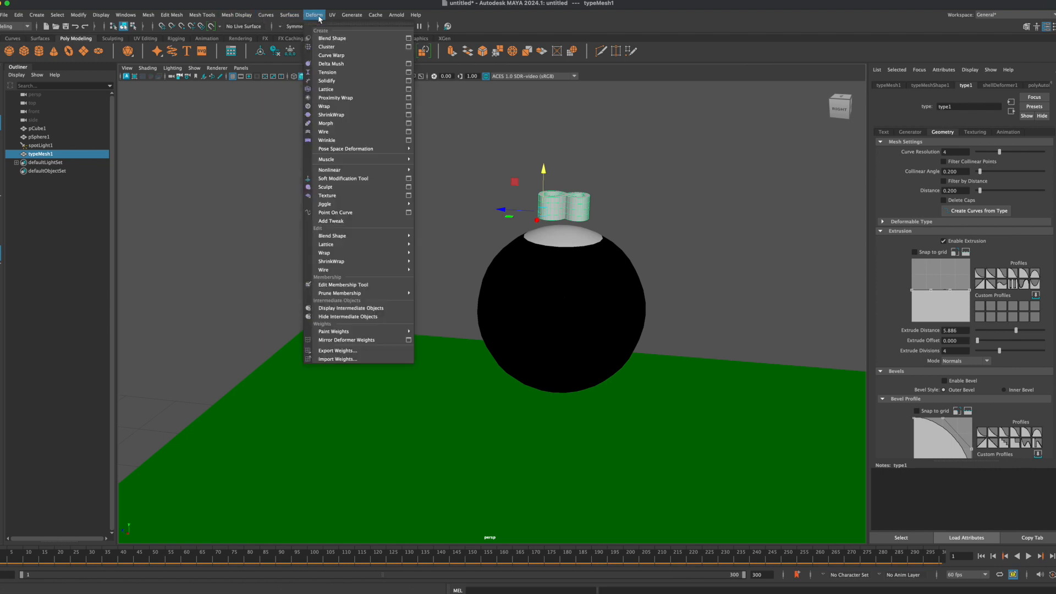
pyautogui.moveTo(351, 172)
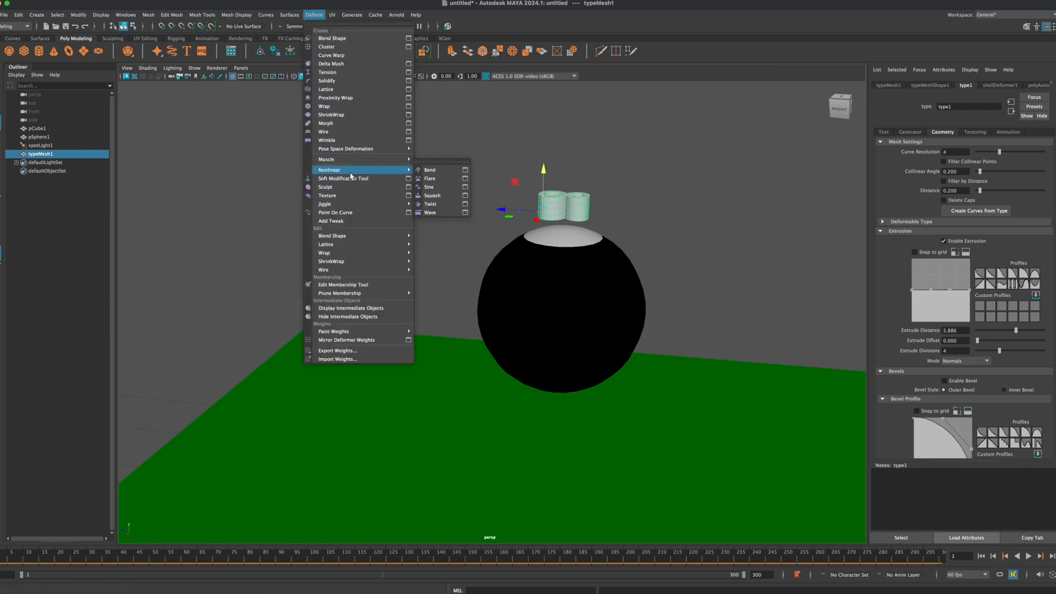
pyautogui.click(435, 174)
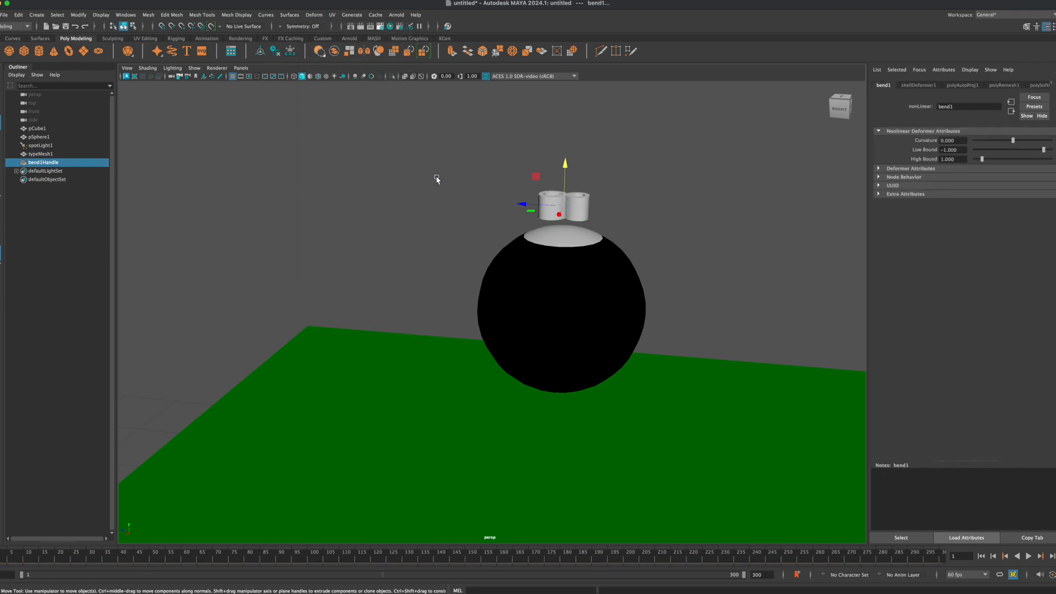
pyautogui.keyDown('alt'); pyautogui.moveTo(527, 230); pyautogui.dragTo(574, 214); pyautogui.keyUp('alt')
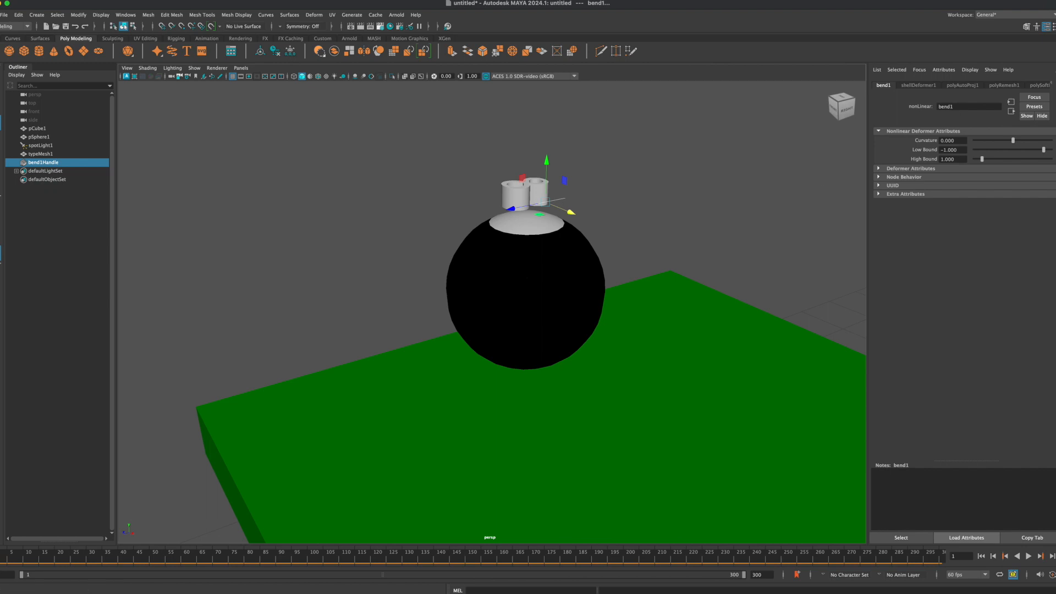
# Step: Set the bend handle's rotation to 90 in X, 180 in Y and -90 in Z, then deselect it
pyautogui.hotkey('ctrl', 'a')
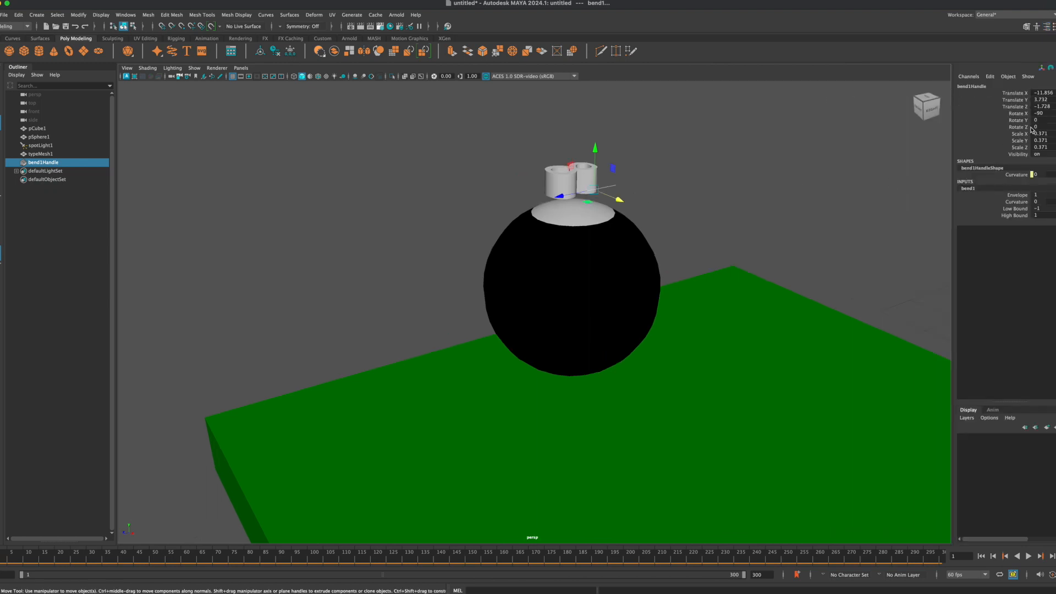
pyautogui.doubleClick(1052, 113)
pyautogui.write('90')
pyautogui.press('Return')
pyautogui.doubleClick(1049, 120)
pyautogui.press('Return')
pyautogui.doubleClick(1047, 128)
pyautogui.press('Return')
pyautogui.click(664, 206)
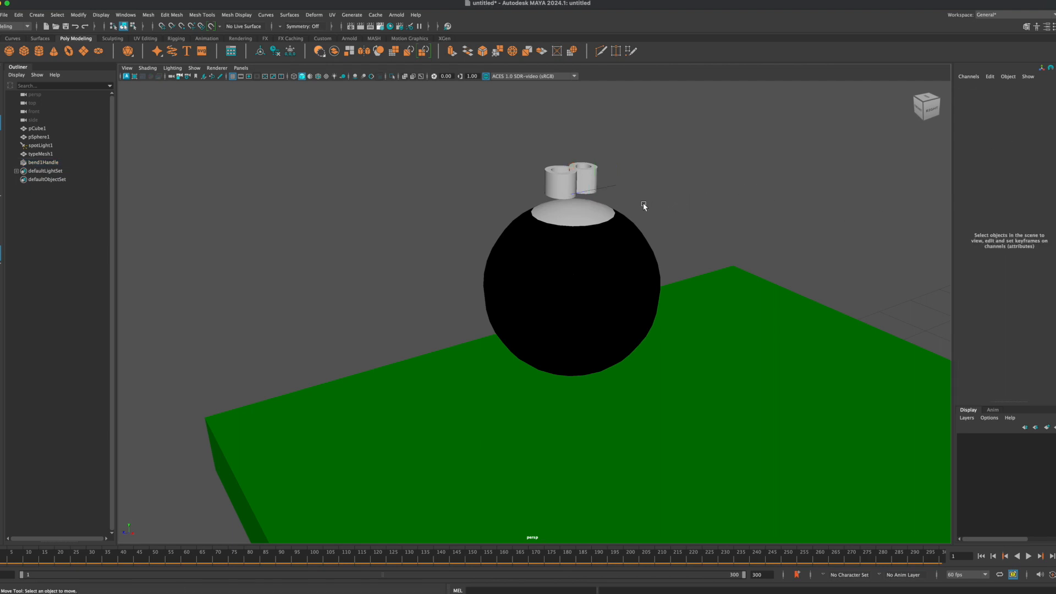
# Step: Reselect the bend handle and set the bend's Curvature to about -22.918 so the number 8 arches like the ball
pyautogui.keyDown('alt'); pyautogui.moveTo(700, 208); pyautogui.dragTo(739, 199); pyautogui.keyUp('alt')
pyautogui.click(635, 203)
pyautogui.click(967, 189)
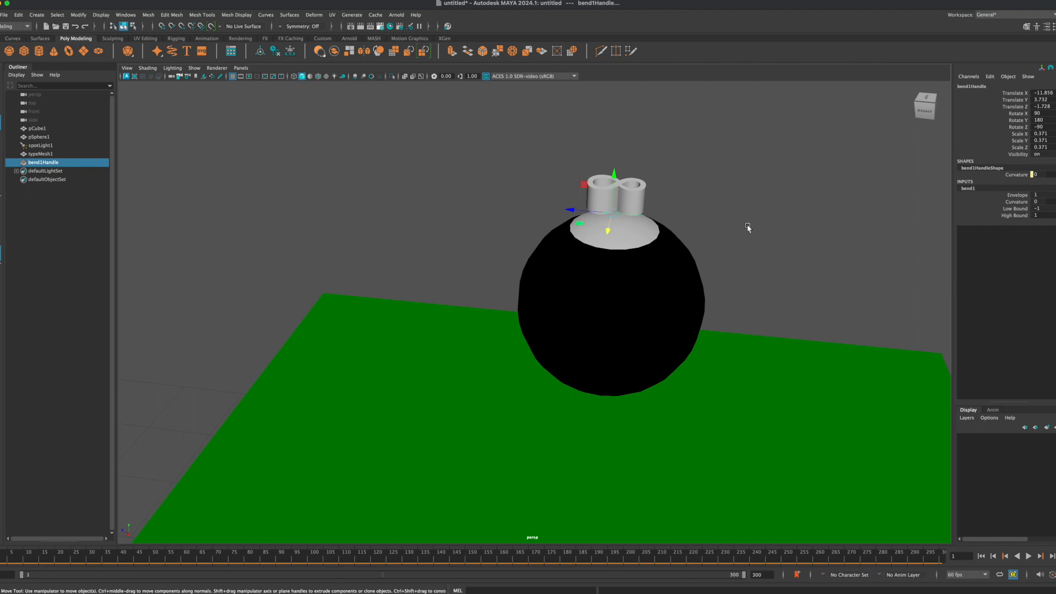
pyautogui.scroll(3, 652, 210)
pyautogui.keyDown('alt'); pyautogui.moveTo(652, 212); pyautogui.dragTo(615, 195); pyautogui.keyUp('alt')
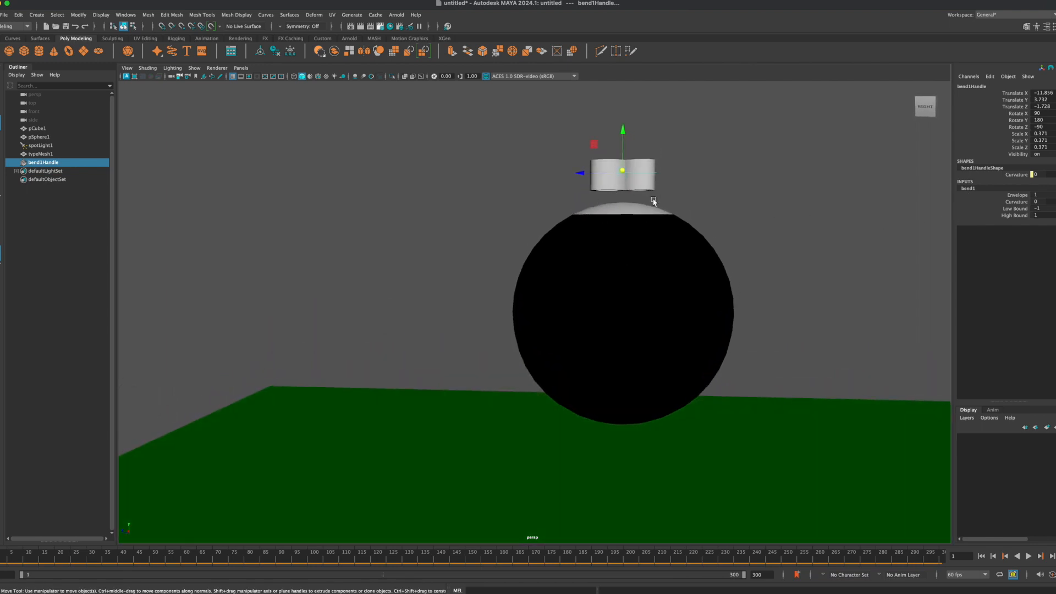
pyautogui.click(1017, 201)
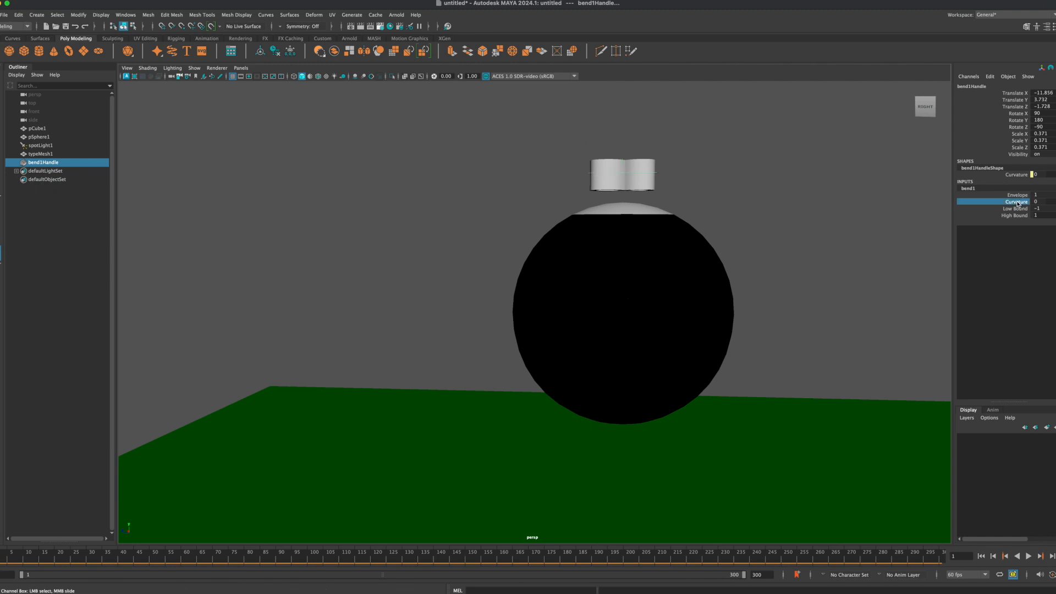
pyautogui.moveTo(722, 197); pyautogui.dragTo(716, 191, button='middle')
pyautogui.keyDown('alt'); pyautogui.moveTo(654, 197); pyautogui.dragTo(681, 192); pyautogui.keyUp('alt')
# Step: Scale the bend handle up uniformly to about 0.459
pyautogui.press('r')
pyautogui.moveTo(630, 163); pyautogui.dragTo(642, 158)
pyautogui.moveTo(619, 230)
pyautogui.keyDown('alt'); pyautogui.mouseDown()
pyautogui.moveTo(654, 241)
pyautogui.moveTo(618, 242)
pyautogui.moveTo(618, 229)
pyautogui.mouseUp(); pyautogui.keyUp('alt')
pyautogui.moveTo(634, 168); pyautogui.dragTo(633, 168)
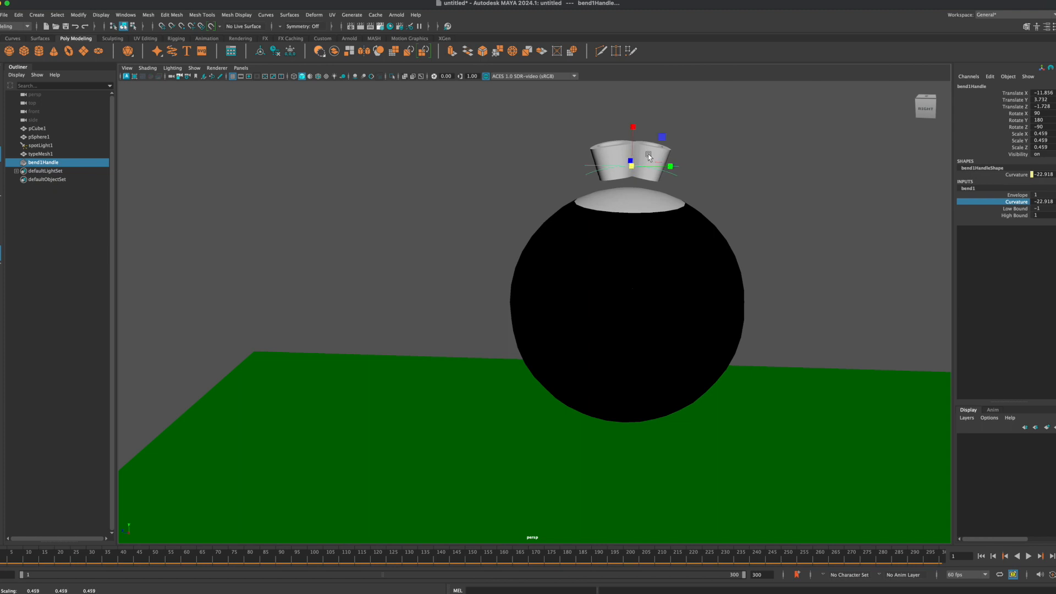
# Step: Move the bent number 8 sideways to about -1.355 in Z to centre it over the white circle
pyautogui.click(636, 168)
pyautogui.moveTo(596, 176); pyautogui.dragTo(604, 165)
pyautogui.moveTo(632, 255)
pyautogui.keyDown('alt'); pyautogui.mouseDown()
pyautogui.moveTo(635, 243)
pyautogui.moveTo(633, 252)
pyautogui.mouseUp(); pyautogui.keyUp('alt')
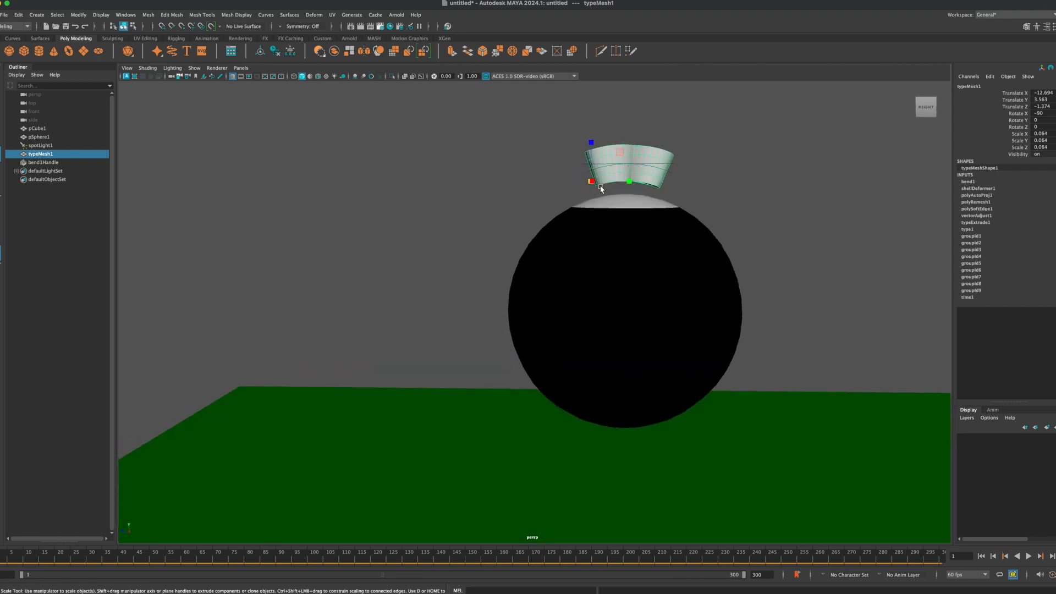
pyautogui.press('w')
pyautogui.moveTo(561, 184); pyautogui.dragTo(550, 185)
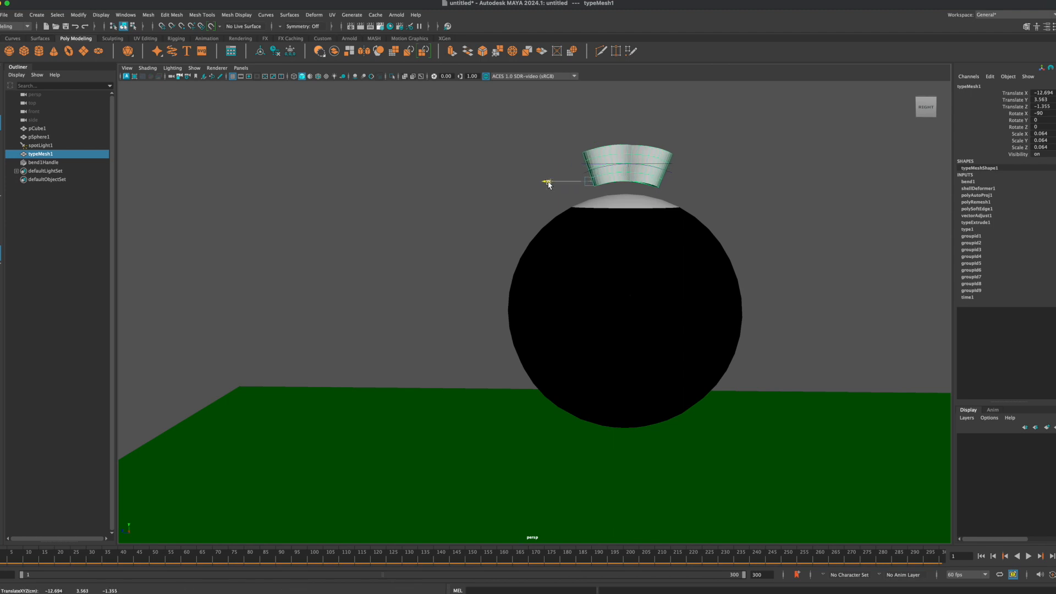
pyautogui.click(756, 169)
pyautogui.keyDown('alt'); pyautogui.moveTo(660, 220); pyautogui.dragTo(660, 229); pyautogui.keyUp('alt')
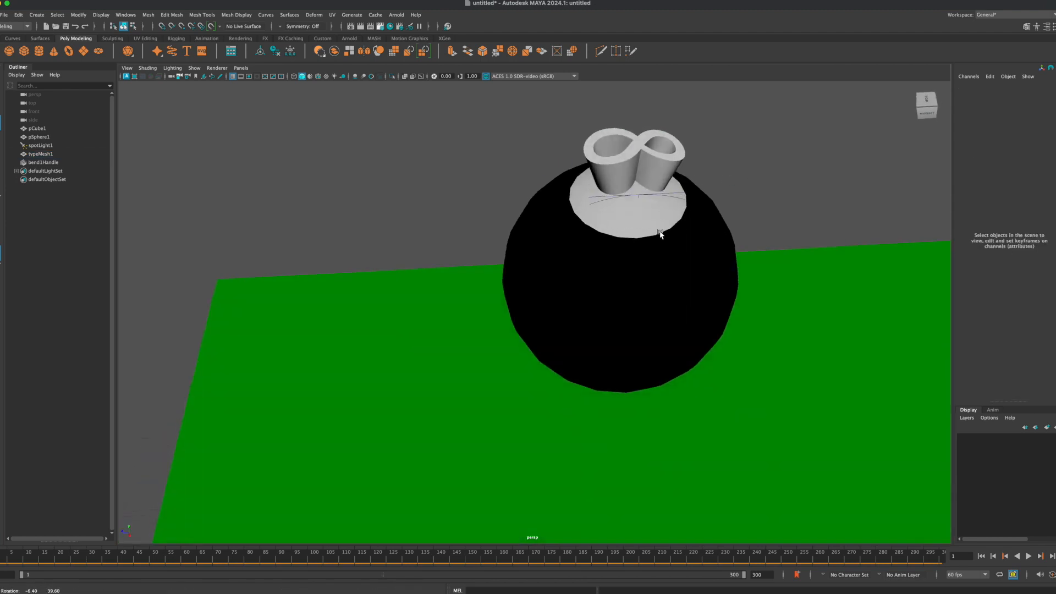
# Step: Delete the construction history of the number 8 to bake in its bend
pyautogui.click(660, 155)
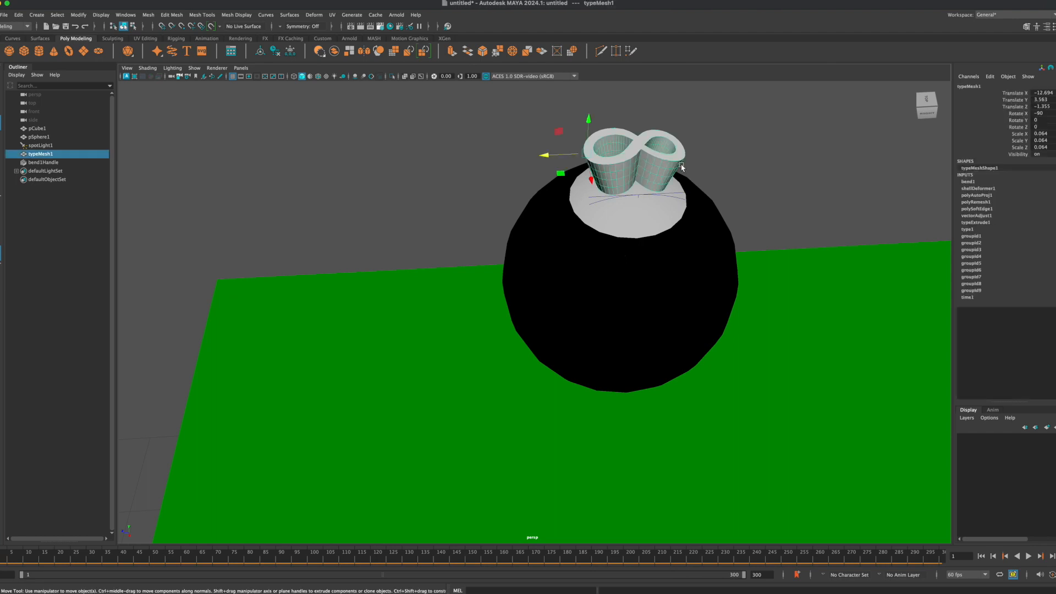
pyautogui.click(22, 15)
pyautogui.moveTo(61, 117)
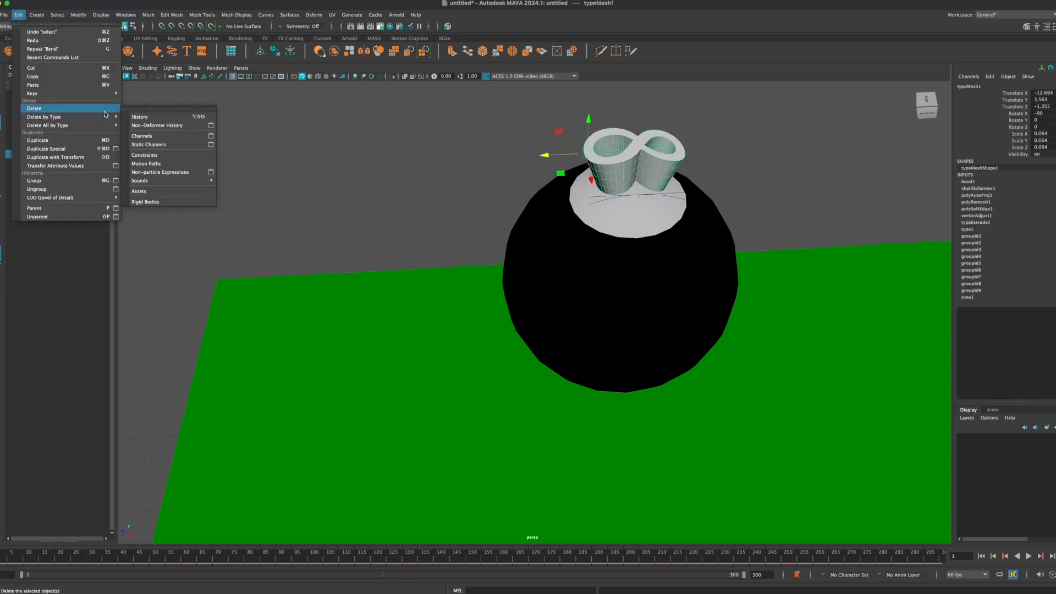
pyautogui.click(139, 117)
pyautogui.click(476, 175)
pyautogui.click(678, 150)
pyautogui.keyDown('alt'); pyautogui.moveTo(682, 160); pyautogui.dragTo(741, 160); pyautogui.keyUp('alt')
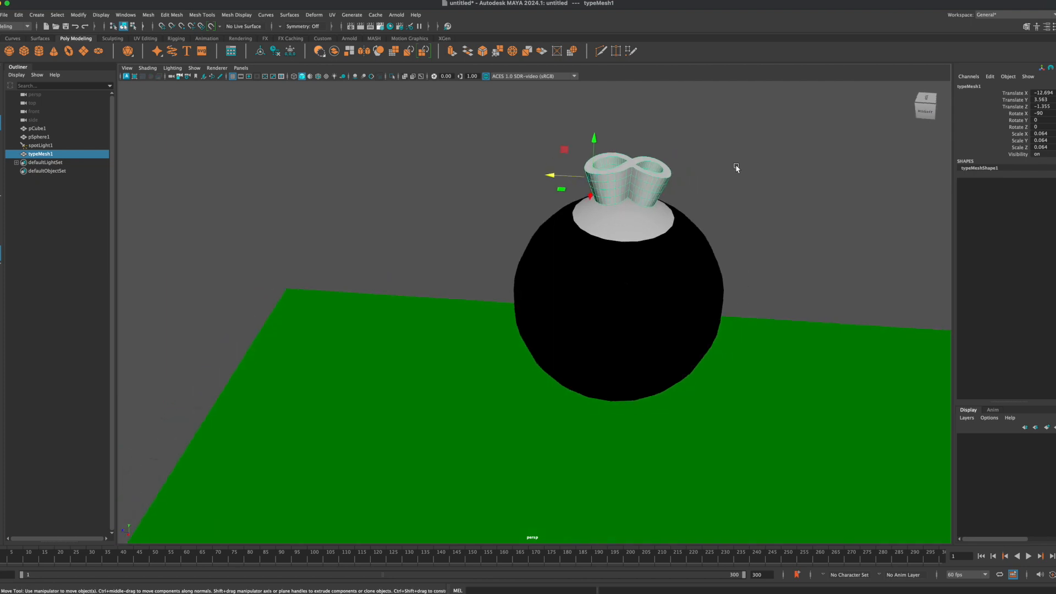
pyautogui.click(735, 221)
pyautogui.click(663, 270)
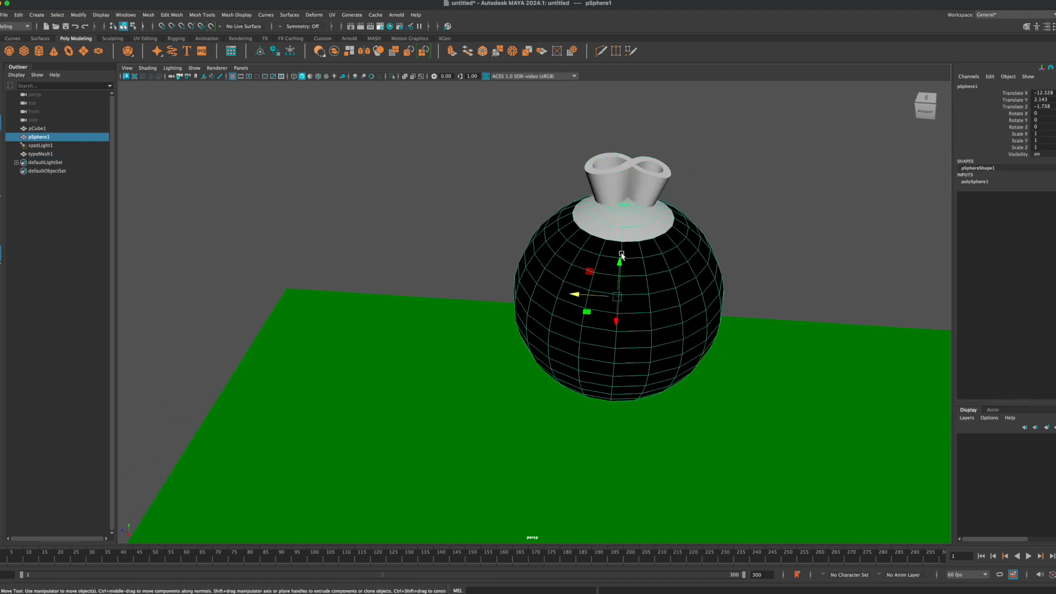
pyautogui.keyDown('shift'); pyautogui.click(605, 175); pyautogui.keyUp('shift')
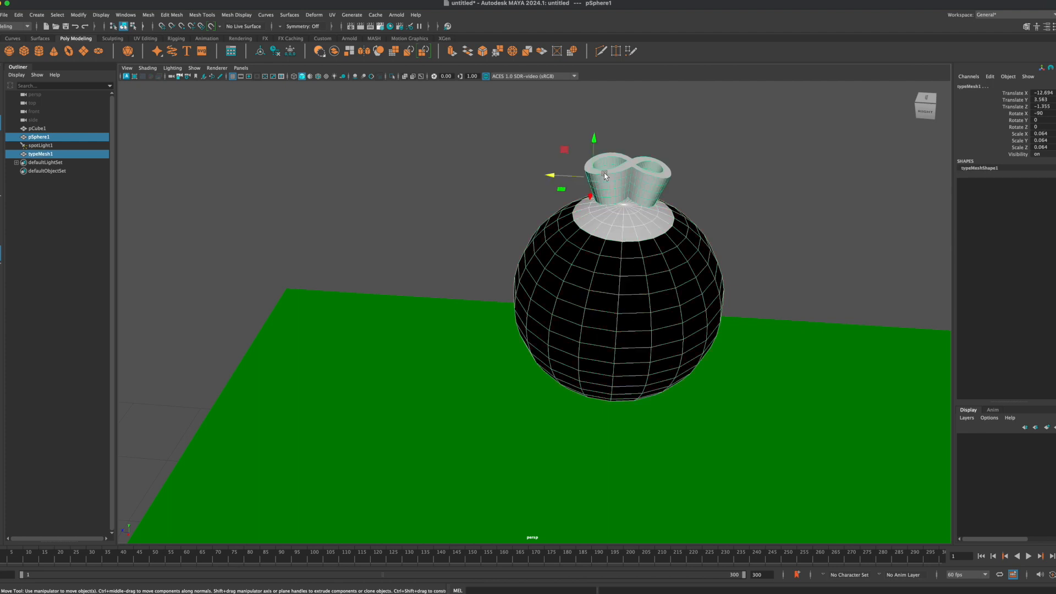
pyautogui.keyDown('alt'); pyautogui.moveTo(562, 205); pyautogui.dragTo(586, 171); pyautogui.keyUp('alt')
pyautogui.click(529, 166)
# Step: Lower the number 8 to about 3.27 in Y so it meets the white circle, and lower the ball to about 2.081
pyautogui.click(610, 175)
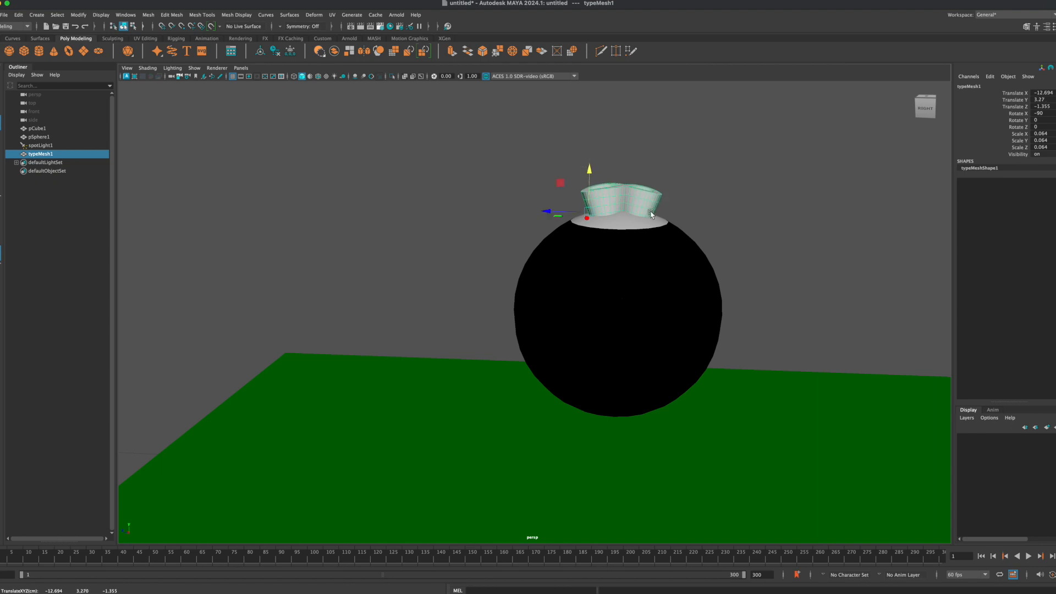
pyautogui.keyDown('alt'); pyautogui.moveTo(651, 215); pyautogui.dragTo(629, 204); pyautogui.keyUp('alt')
pyautogui.keyDown('alt'); pyautogui.moveTo(559, 230); pyautogui.dragTo(569, 248); pyautogui.keyUp('alt')
pyautogui.click(528, 242)
pyautogui.click(586, 270)
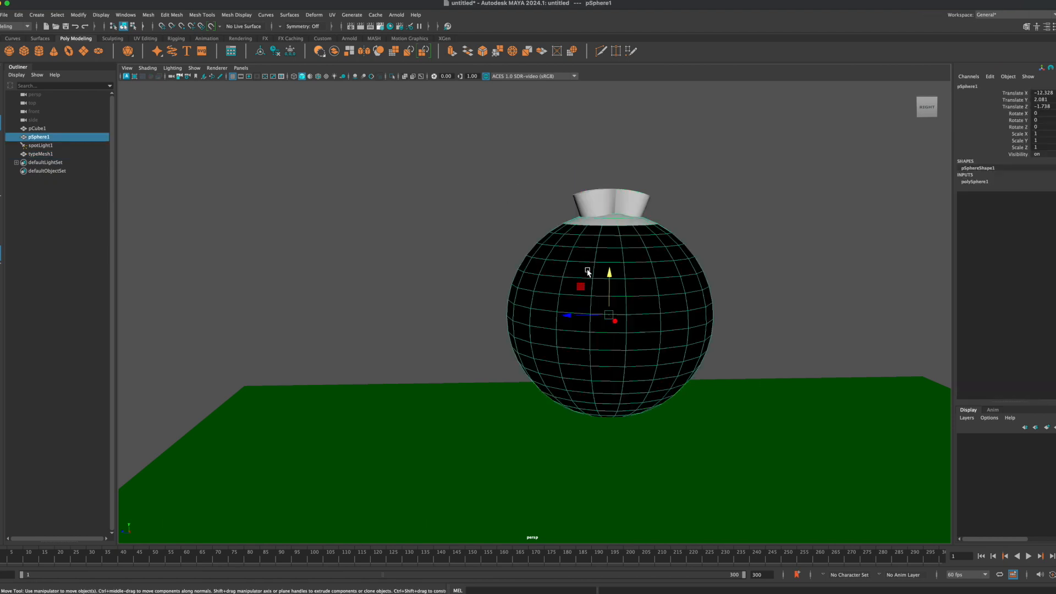
# Step: Add the number 8 to the ball selection and cut it out of the ball with Boolean Difference (A - B)
pyautogui.keyDown('shift'); pyautogui.click(597, 200); pyautogui.keyUp('shift')
pyautogui.click(172, 15)
pyautogui.moveTo(148, 15)
pyautogui.moveTo(160, 40)
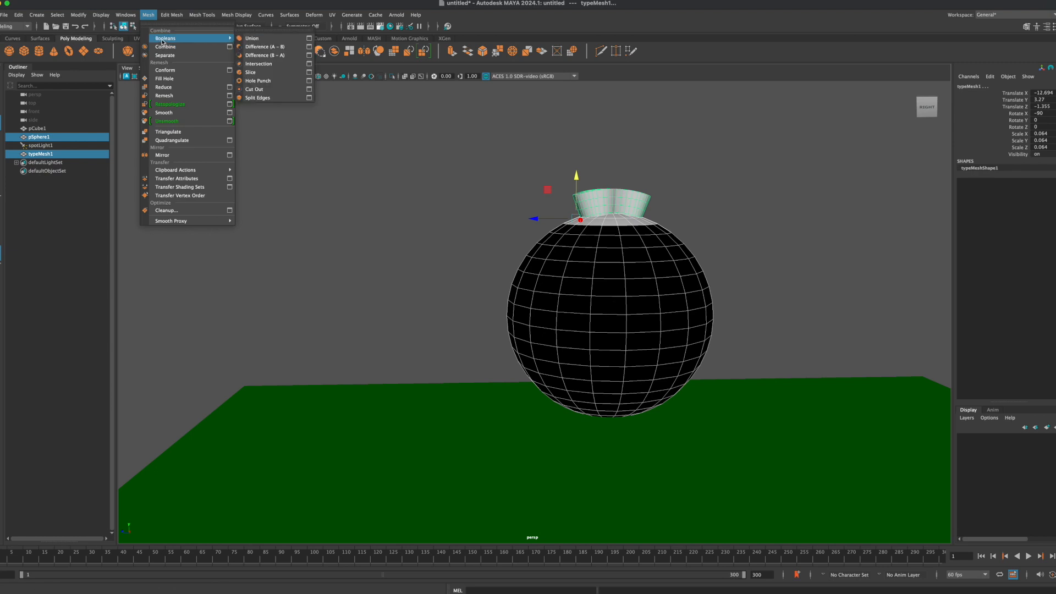
pyautogui.click(270, 47)
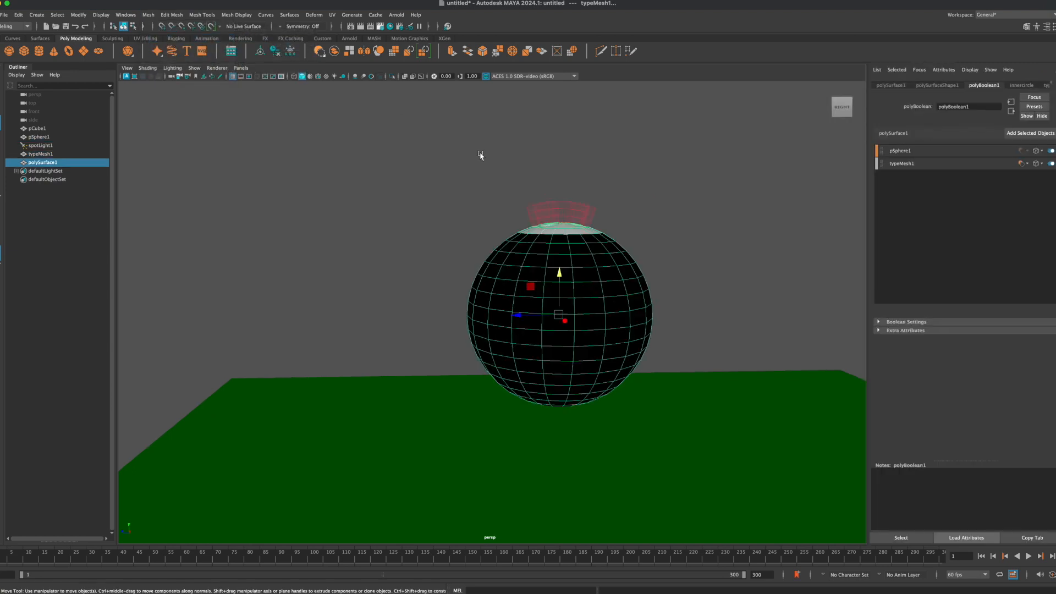
pyautogui.click(452, 201)
pyautogui.moveTo(467, 191)
pyautogui.keyDown('alt'); pyautogui.mouseDown()
pyautogui.moveTo(495, 215)
pyautogui.moveTo(455, 213)
pyautogui.moveTo(508, 218)
pyautogui.moveTo(477, 203)
pyautogui.mouseUp(); pyautogui.keyUp('alt')
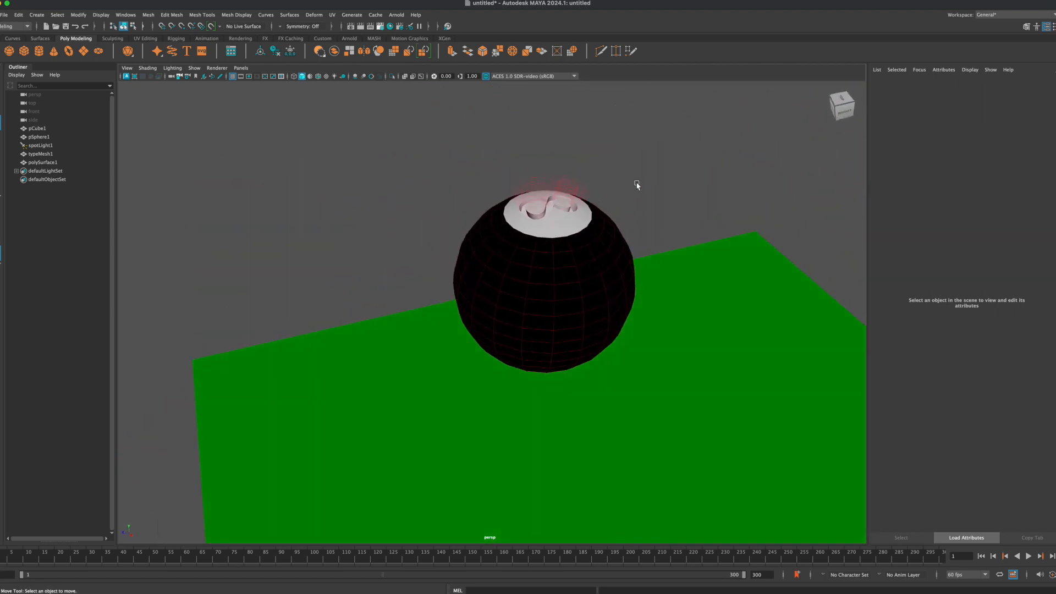
# Step: Delete the construction history of the ball with the engraved number
pyautogui.click(599, 253)
pyautogui.keyDown('alt'); pyautogui.moveTo(431, 229); pyautogui.dragTo(462, 221); pyautogui.keyUp('alt')
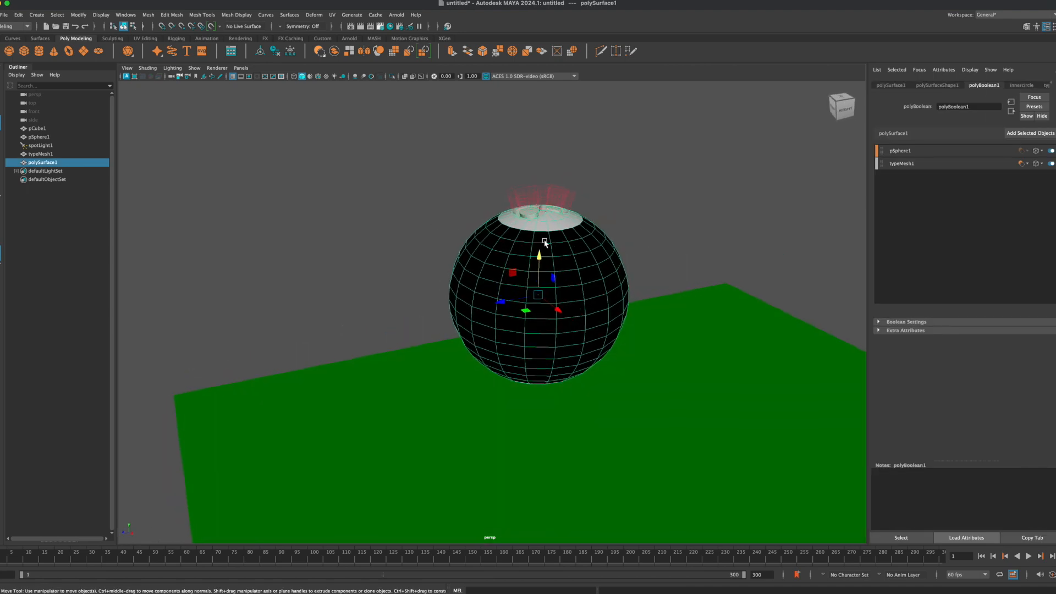
pyautogui.click(19, 15)
pyautogui.moveTo(63, 118)
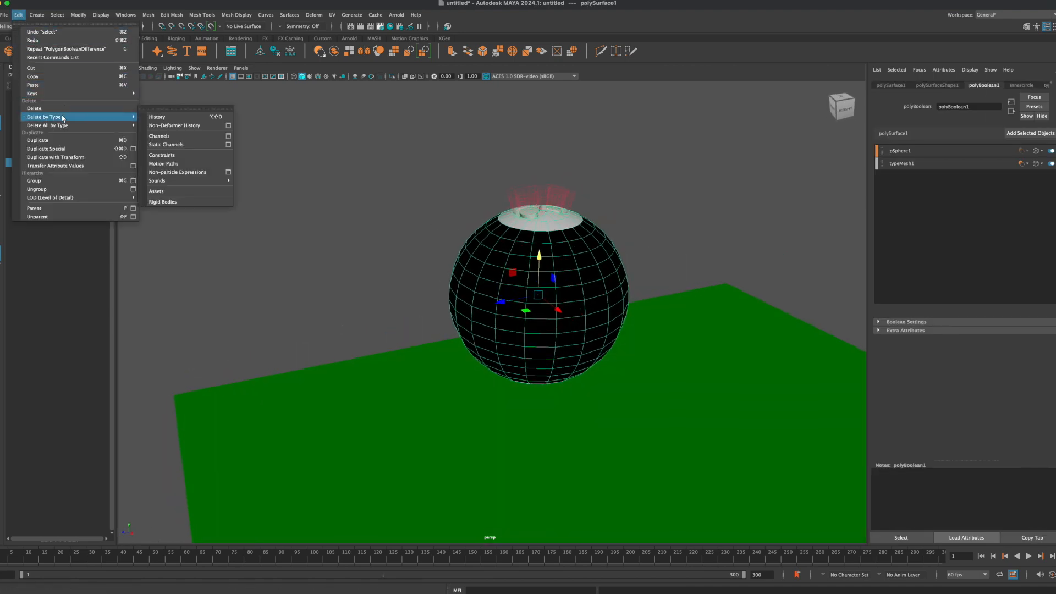
pyautogui.click(150, 117)
pyautogui.click(387, 166)
pyautogui.keyDown('alt'); pyautogui.moveTo(387, 166); pyautogui.dragTo(465, 226); pyautogui.keyUp('alt')
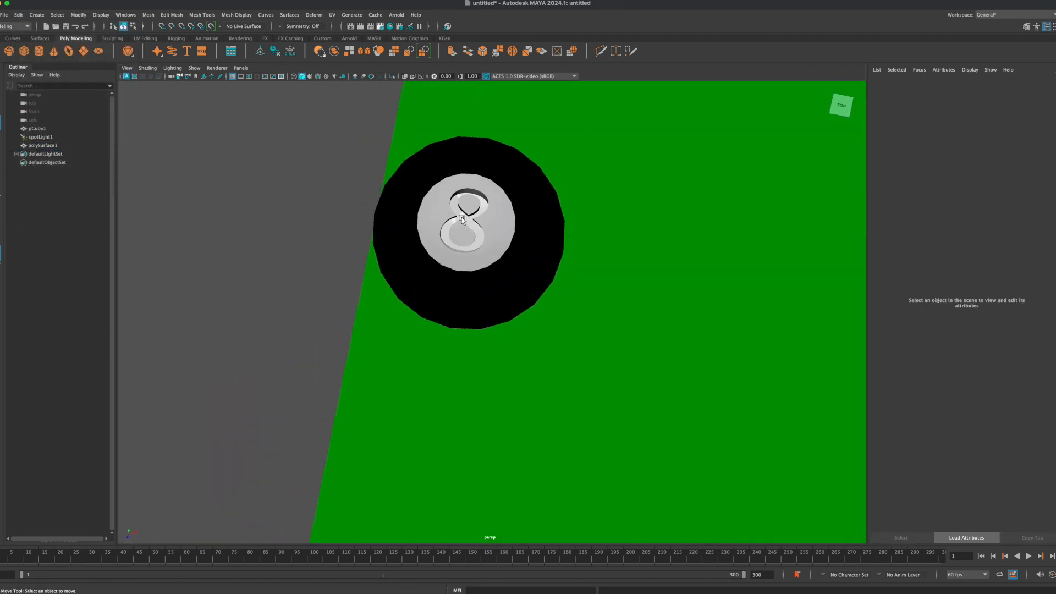
# Step: Select the recessed floor faces of the engraved 8 and assign them a new aiStandardSurface material
pyautogui.moveTo(459, 214); pyautogui.dragTo(460, 236, button='right')
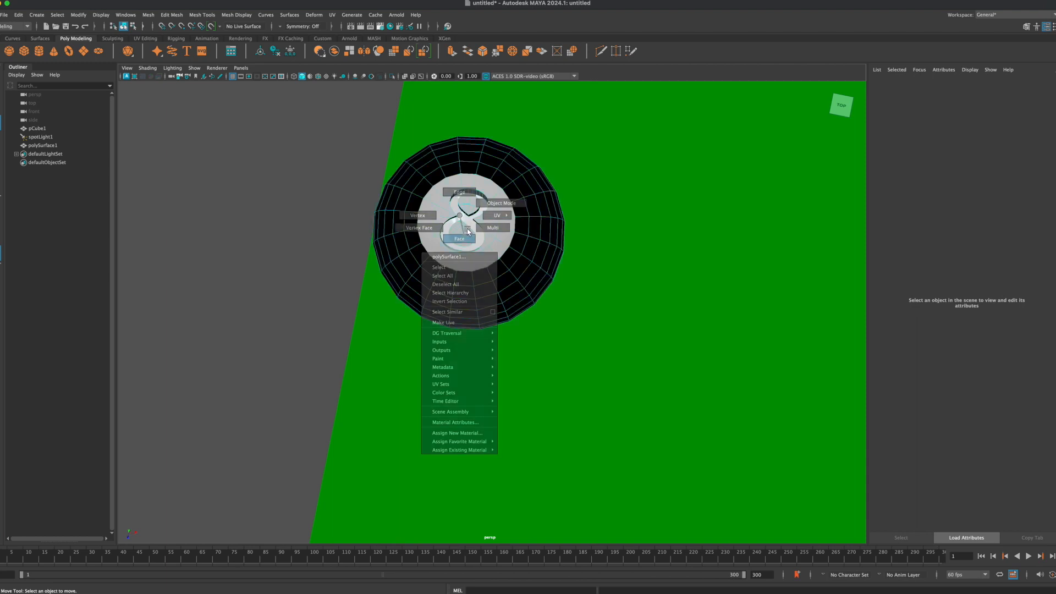
pyautogui.scroll(4, 466, 221)
pyautogui.keyDown('alt'); pyautogui.moveTo(467, 221); pyautogui.dragTo(450, 188); pyautogui.keyUp('alt')
pyautogui.scroll(2, 421, 184)
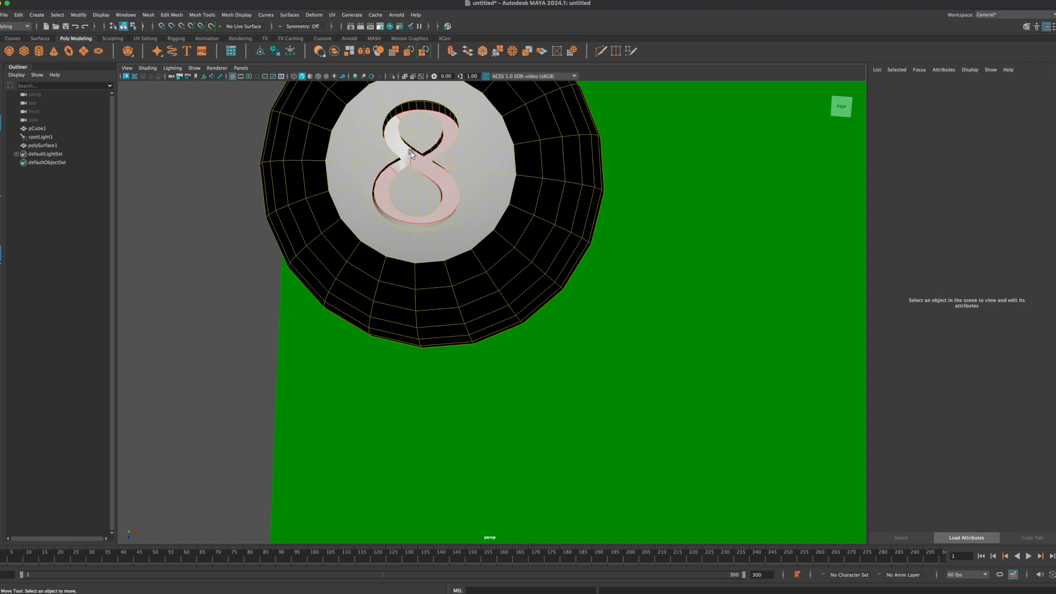
pyautogui.click(431, 171)
pyautogui.keyDown('shift'); pyautogui.click(403, 153); pyautogui.keyUp('shift')
pyautogui.keyDown('alt'); pyautogui.moveTo(433, 143); pyautogui.dragTo(470, 164); pyautogui.keyUp('alt')
pyautogui.moveTo(470, 164); pyautogui.dragTo(467, 383, button='right')
pyautogui.click(275, 198)
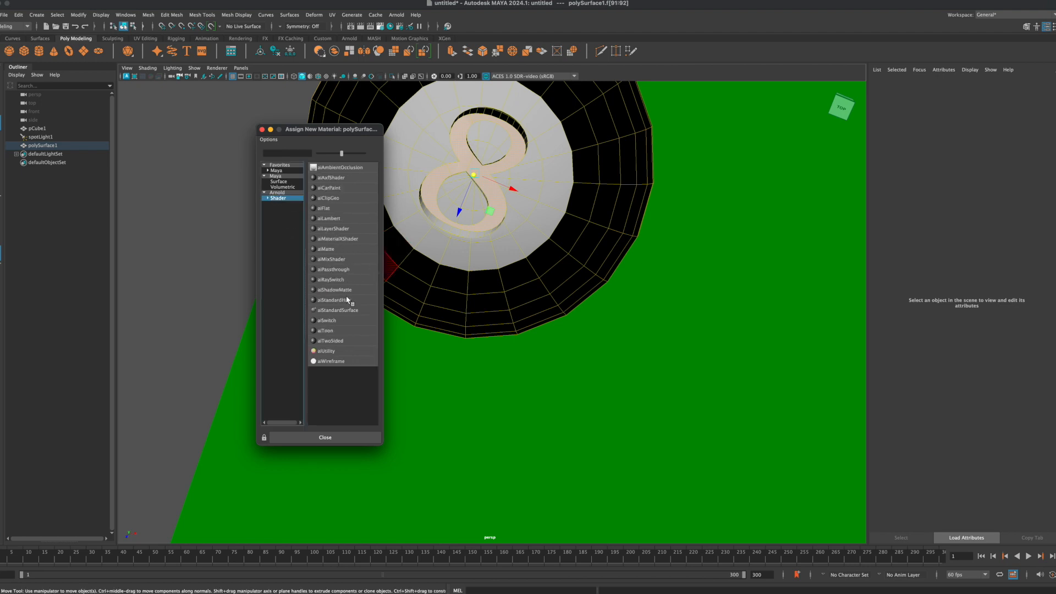
pyautogui.click(332, 313)
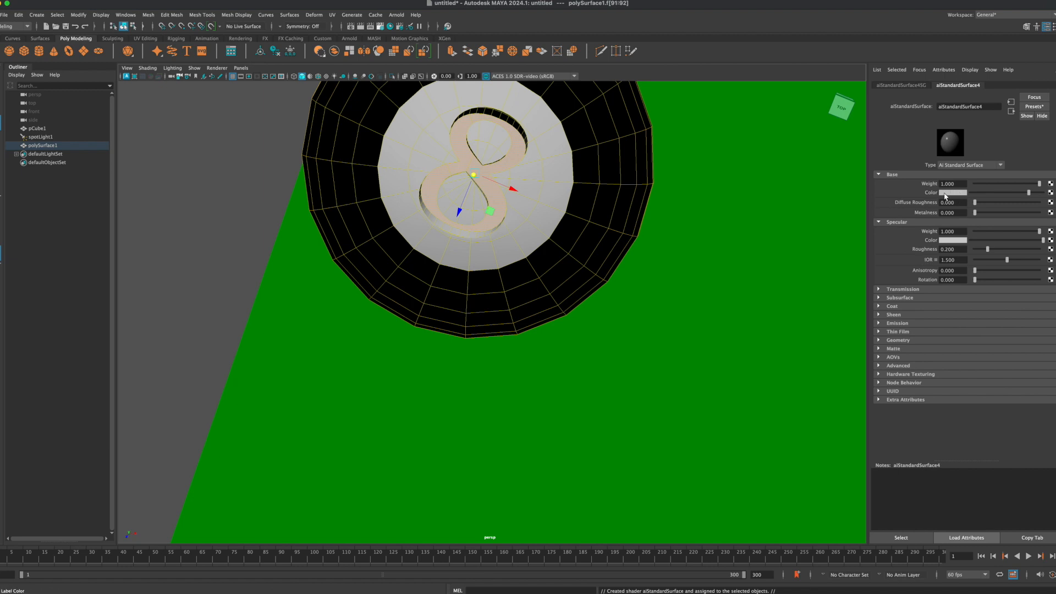
# Step: Open the Hypershade and replace the aiStandardSurface4 material's settings with the Car_Paint preset
pyautogui.click(390, 27)
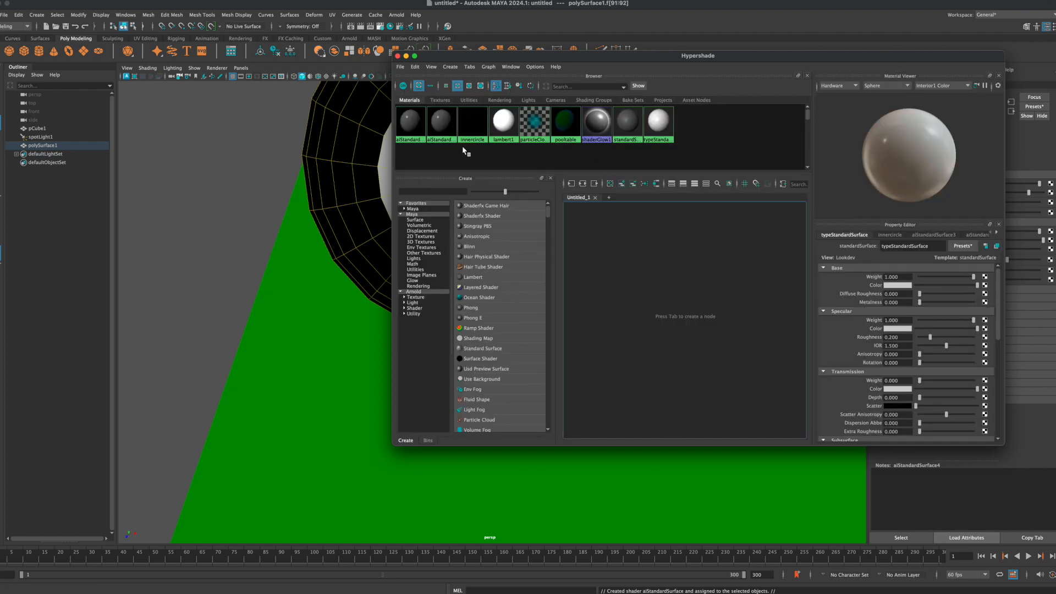
pyautogui.click(442, 120)
pyautogui.moveTo(535, 56); pyautogui.dragTo(701, 36)
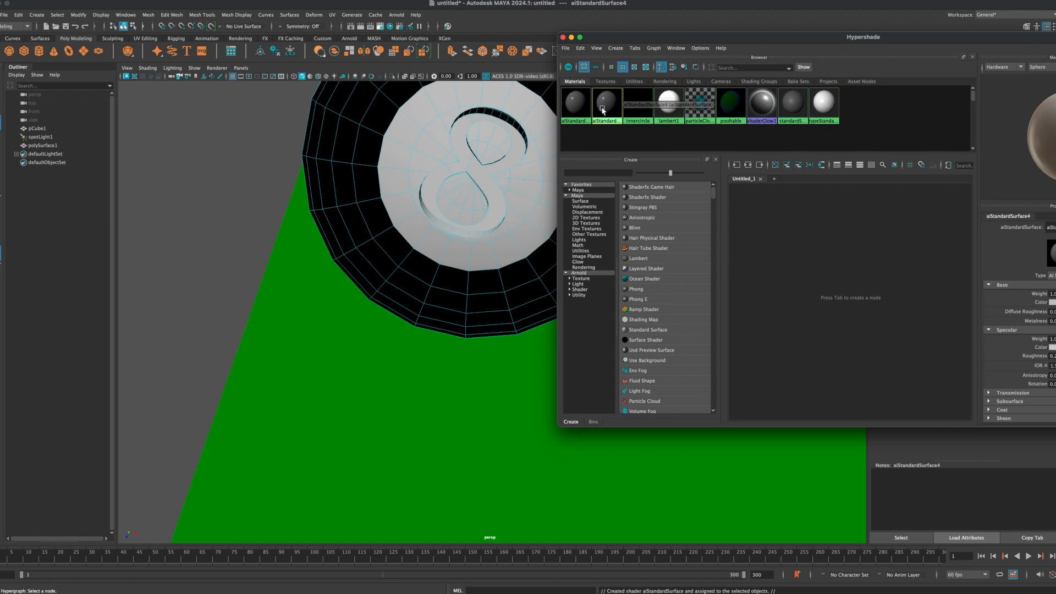
pyautogui.moveTo(781, 36); pyautogui.dragTo(626, 31)
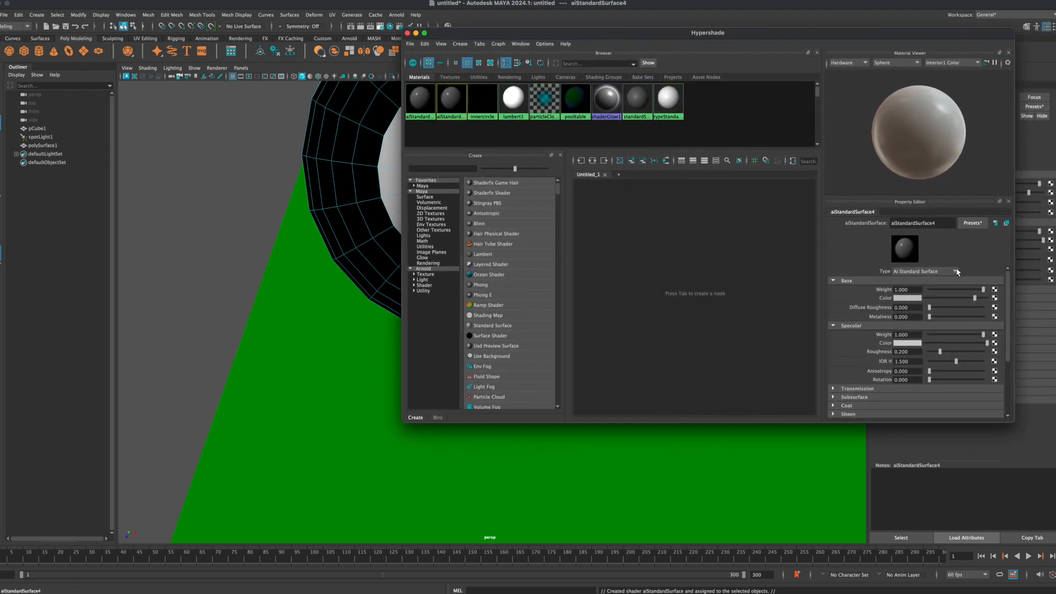
pyautogui.click(971, 224)
pyautogui.moveTo(998, 281)
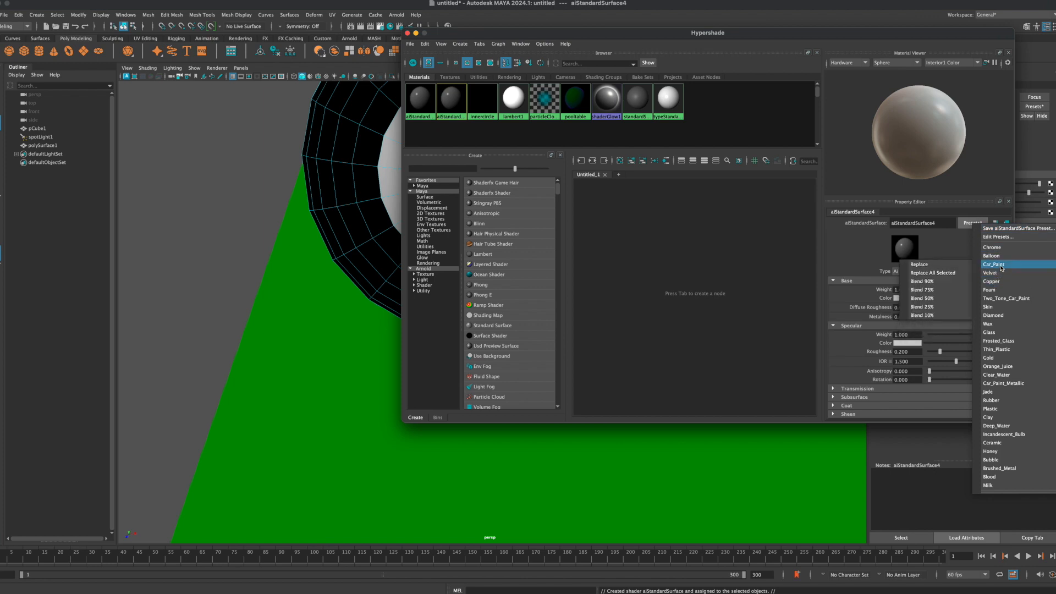
pyautogui.click(932, 264)
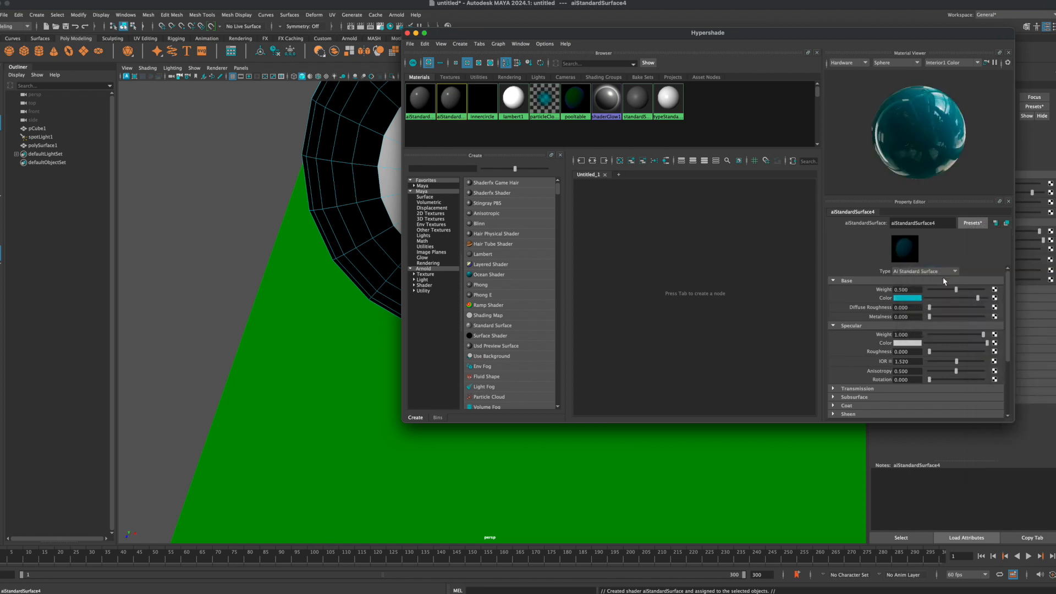
# Step: Set the base color of the number's car paint material to black and close the Hypershade
pyautogui.click(912, 299)
pyautogui.click(868, 292)
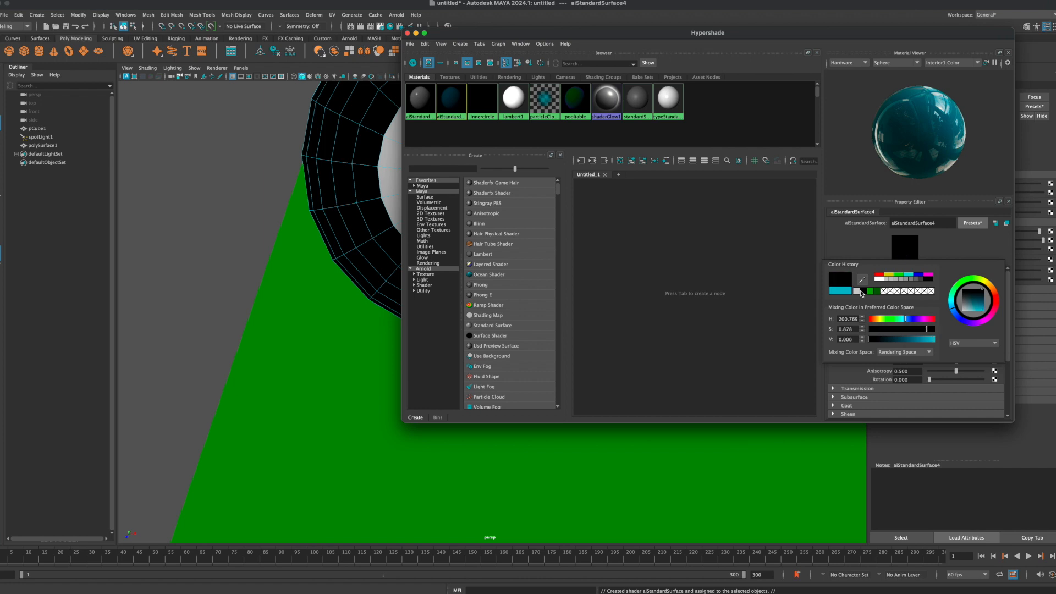
pyautogui.click(286, 255)
pyautogui.click(407, 33)
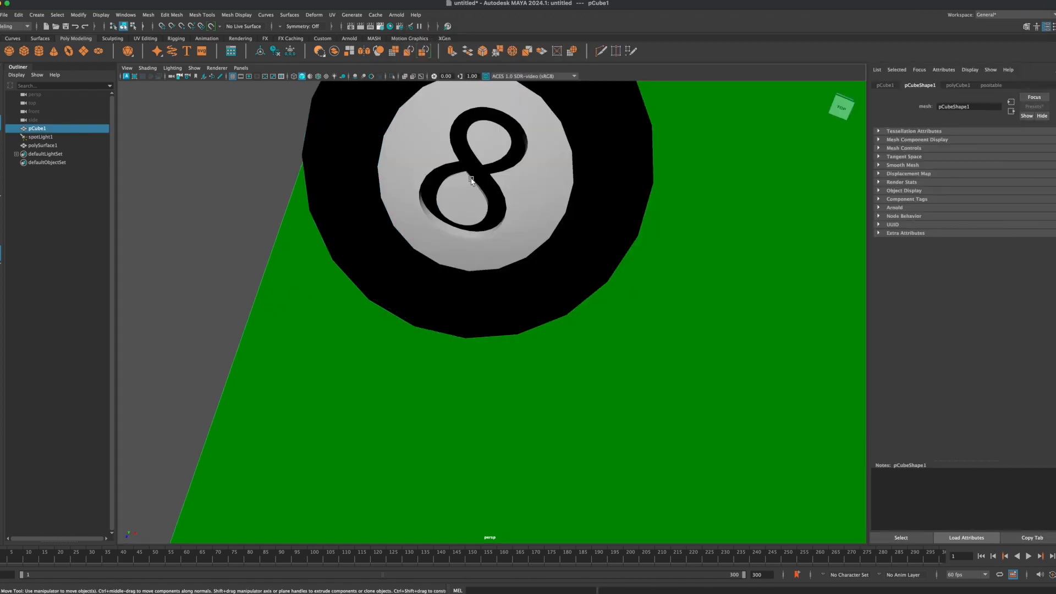
pyautogui.keyDown('alt'); pyautogui.moveTo(443, 183); pyautogui.dragTo(455, 174); pyautogui.keyUp('alt')
pyautogui.scroll(-5, 530, 157)
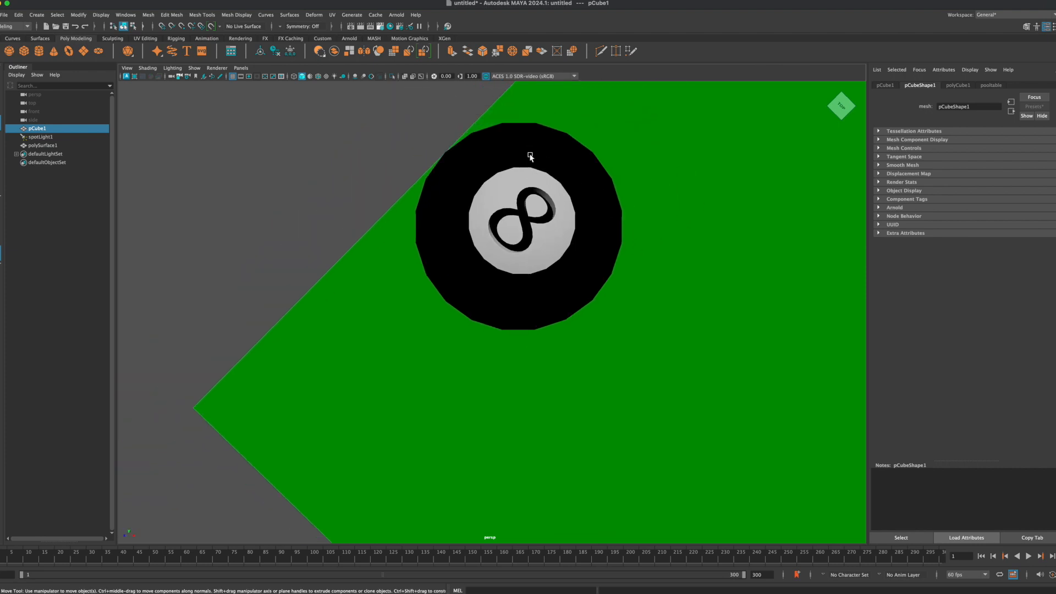
pyautogui.keyDown('alt'); pyautogui.moveTo(452, 219); pyautogui.dragTo(477, 194); pyautogui.keyUp('alt')
pyautogui.scroll(-5, 477, 193)
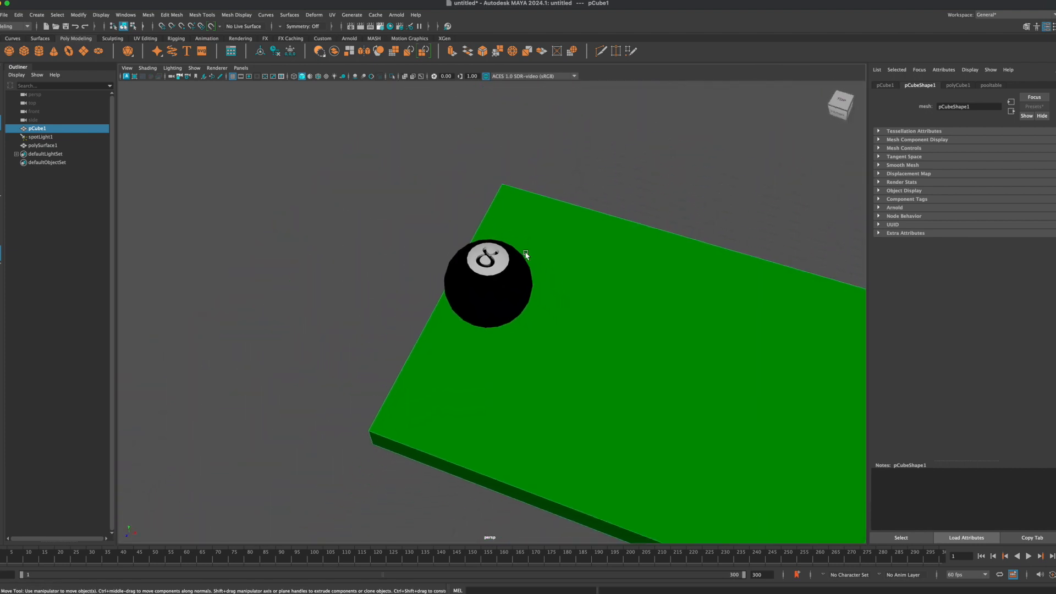
# Step: Select the 8-ball, display its transform channels and set a keyframe on all of them at frame 1
pyautogui.moveTo(601, 316)
pyautogui.keyDown('alt'); pyautogui.mouseDown()
pyautogui.moveTo(587, 306)
pyautogui.moveTo(595, 297)
pyautogui.mouseUp(); pyautogui.keyUp('alt')
pyautogui.keyDown('alt'); pyautogui.moveTo(630, 340); pyautogui.dragTo(636, 317); pyautogui.keyUp('alt')
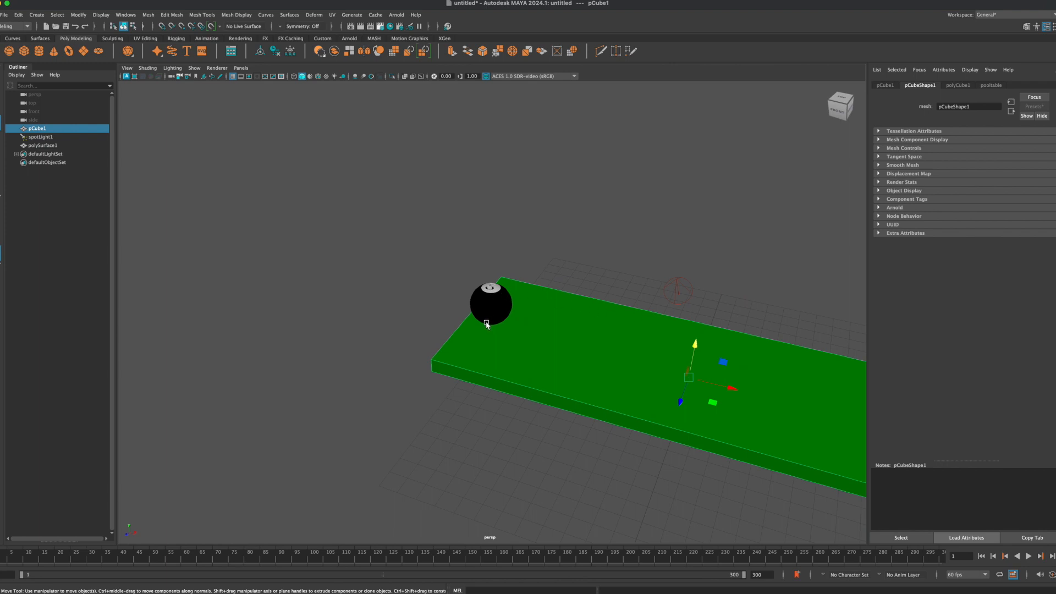
pyautogui.keyDown('alt'); pyautogui.moveTo(527, 326); pyautogui.dragTo(335, 300); pyautogui.keyUp('alt')
pyautogui.click(530, 174)
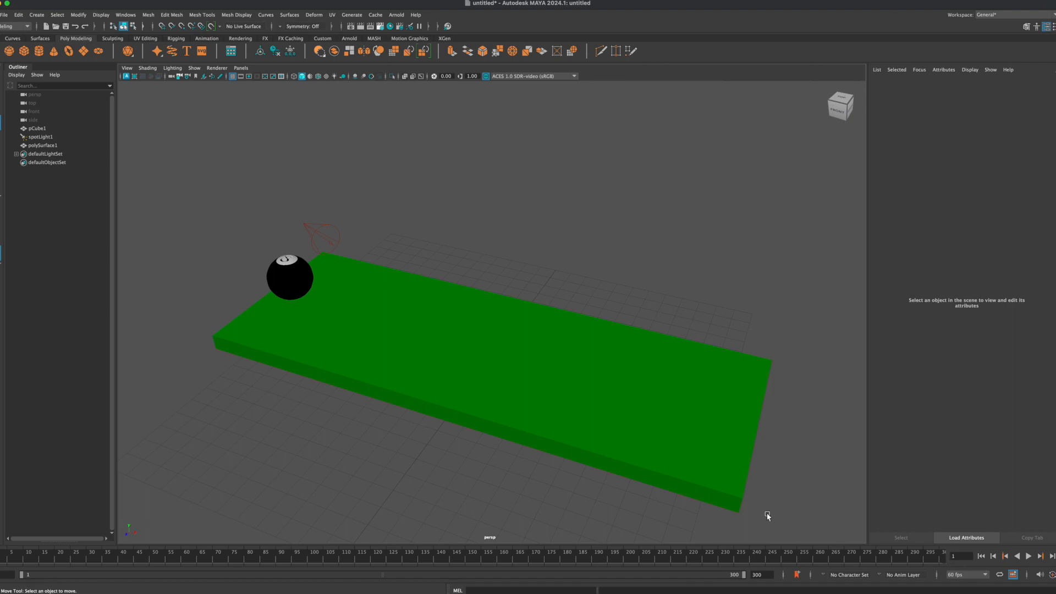
pyautogui.click(286, 277)
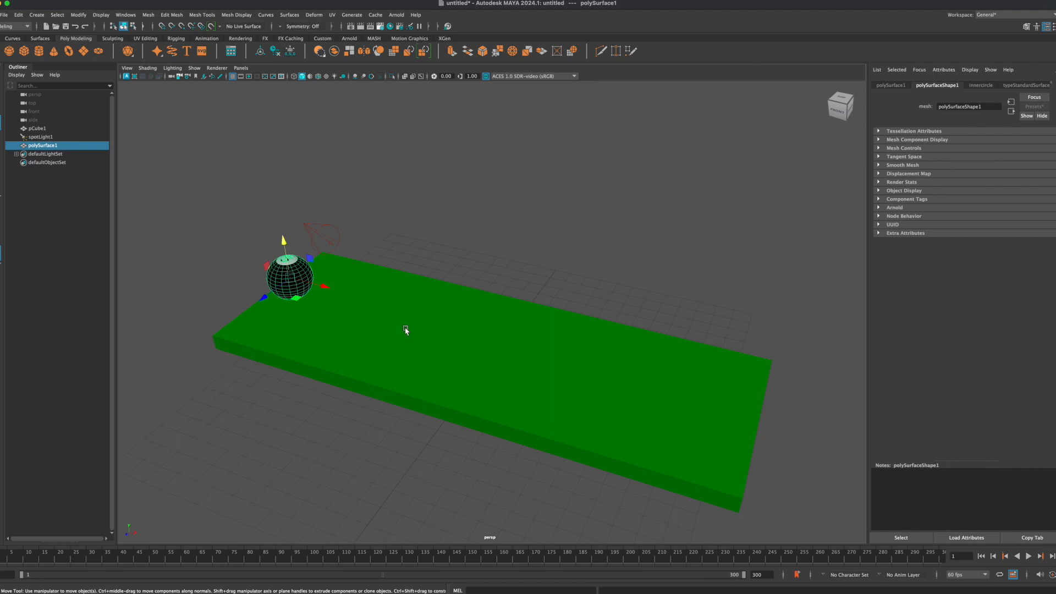
pyautogui.moveTo(111, 556)
pyautogui.mouseDown()
pyautogui.moveTo(213, 565)
pyautogui.moveTo(93, 562)
pyautogui.mouseUp()
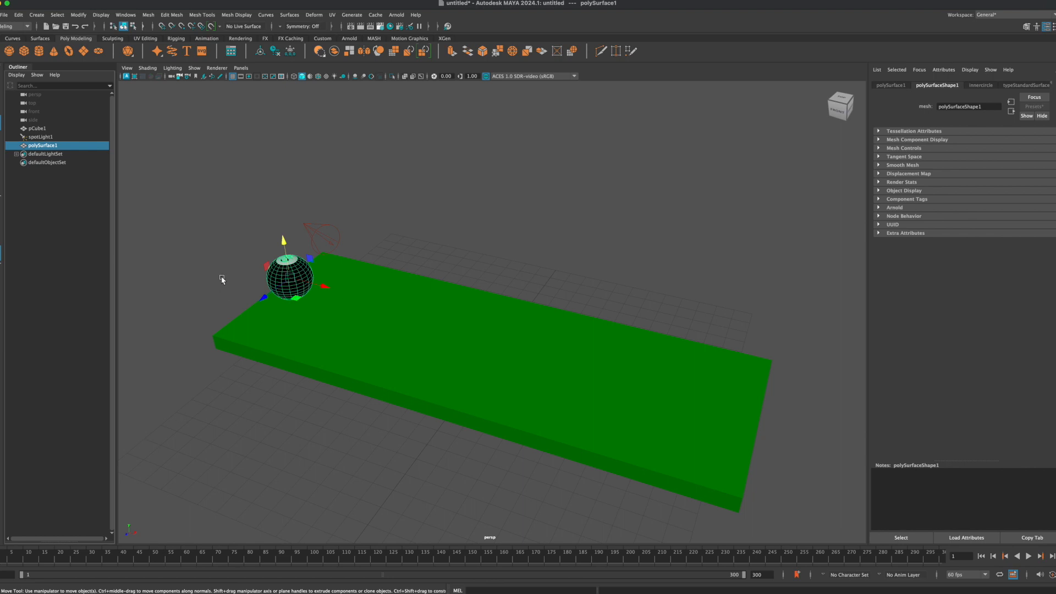
pyautogui.click(222, 253)
pyautogui.click(281, 283)
pyautogui.click(295, 344)
pyautogui.click(284, 265)
pyautogui.hotkey('ctrl', 'a')
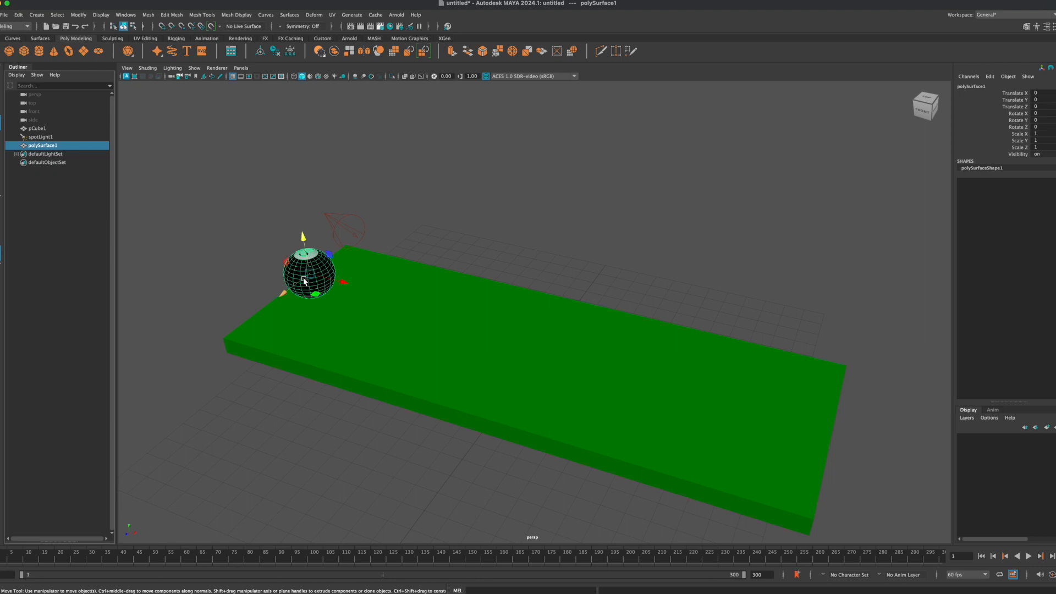
pyautogui.press('s')
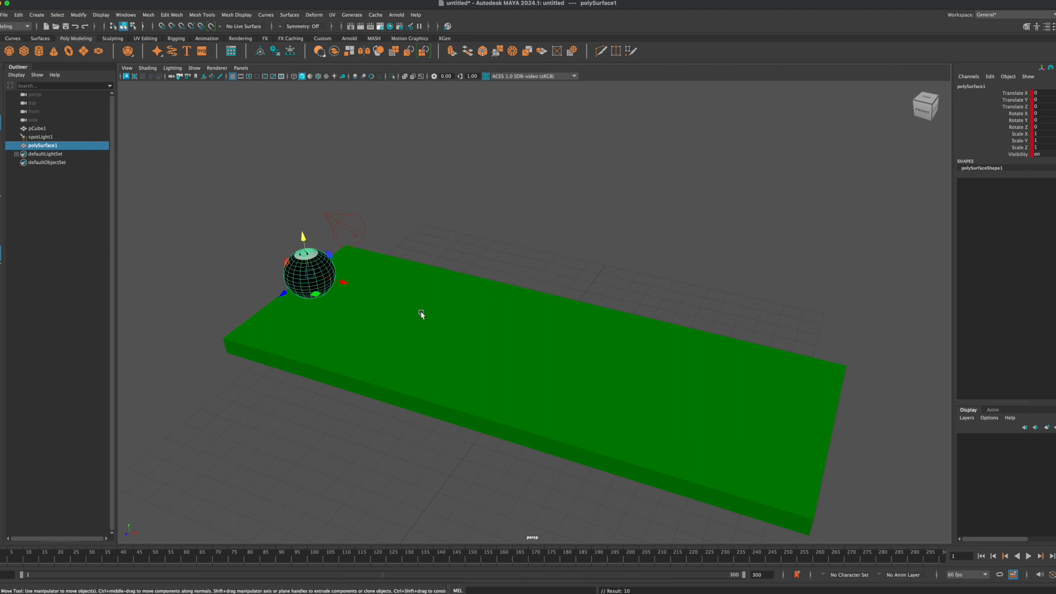
# Step: Switch to the four-view layout, fit the whole table in the top view and reselect the ball
pyautogui.press('space')
pyautogui.scroll(-3, 376, 247)
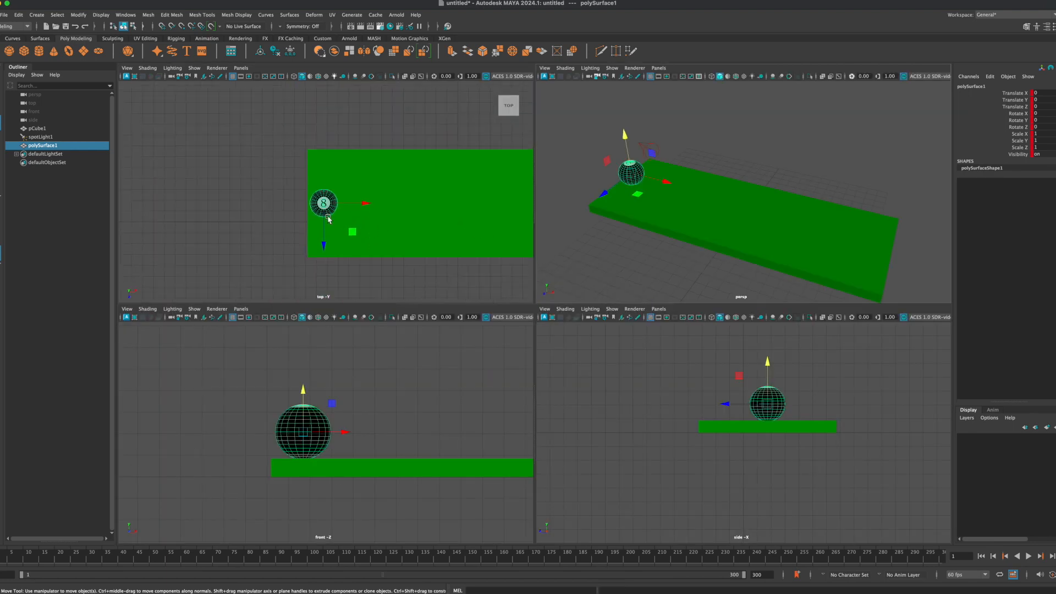
pyautogui.click(283, 212)
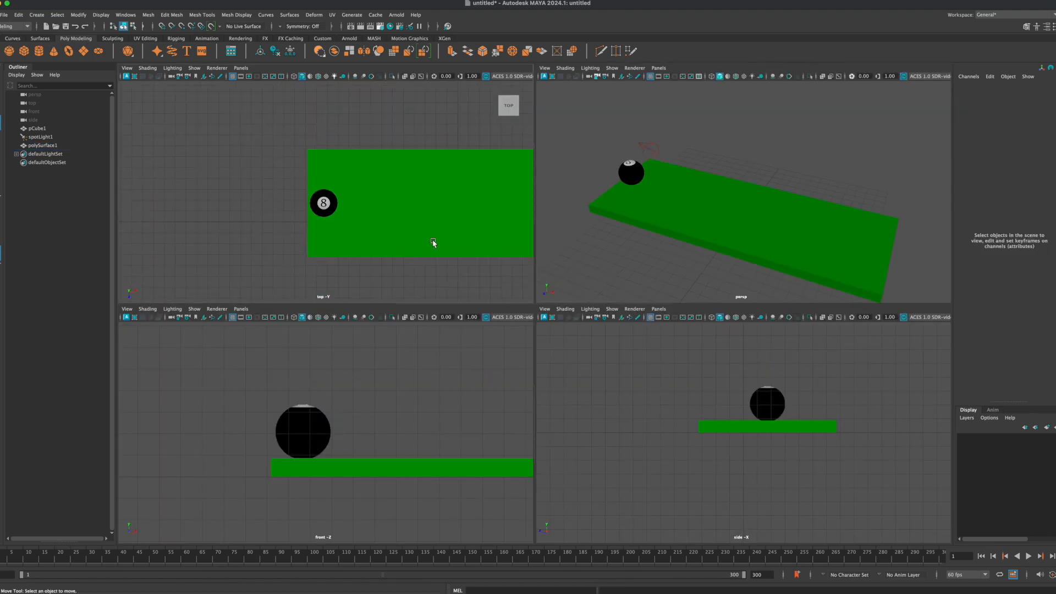
pyautogui.scroll(2, 424, 237)
pyautogui.scroll(-3, 394, 231)
pyautogui.scroll(-1, 415, 231)
pyautogui.keyDown('alt'); pyautogui.moveTo(461, 220); pyautogui.dragTo(415, 218, button='middle'); pyautogui.keyUp('alt')
pyautogui.click(290, 203)
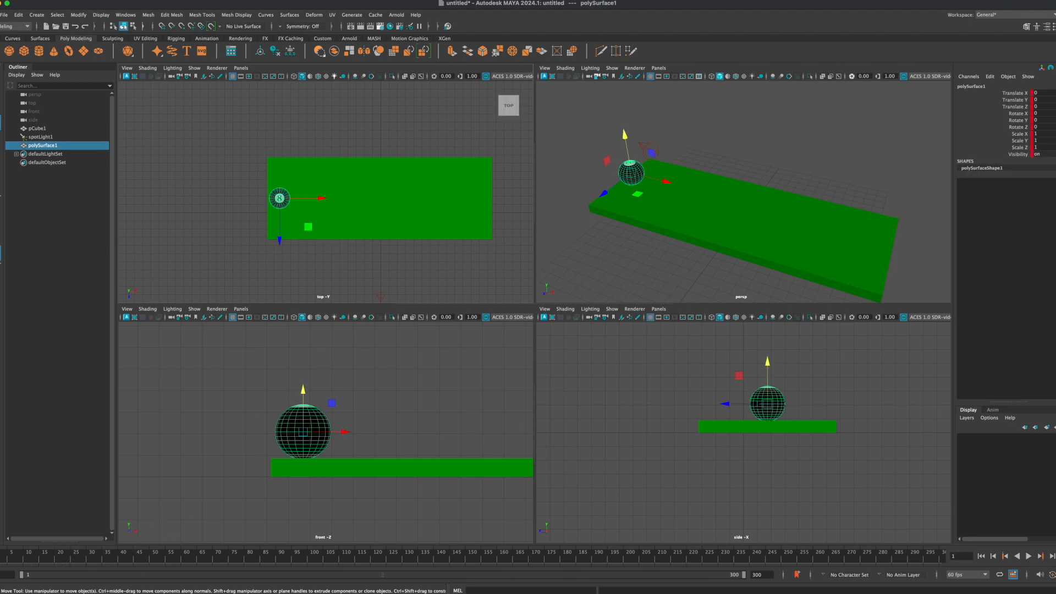
# Step: At frame 300, move the ball along X to the table's far end, at Translate X 24.057, and keyframe its transforms
pyautogui.hotkey('alt', 'v')
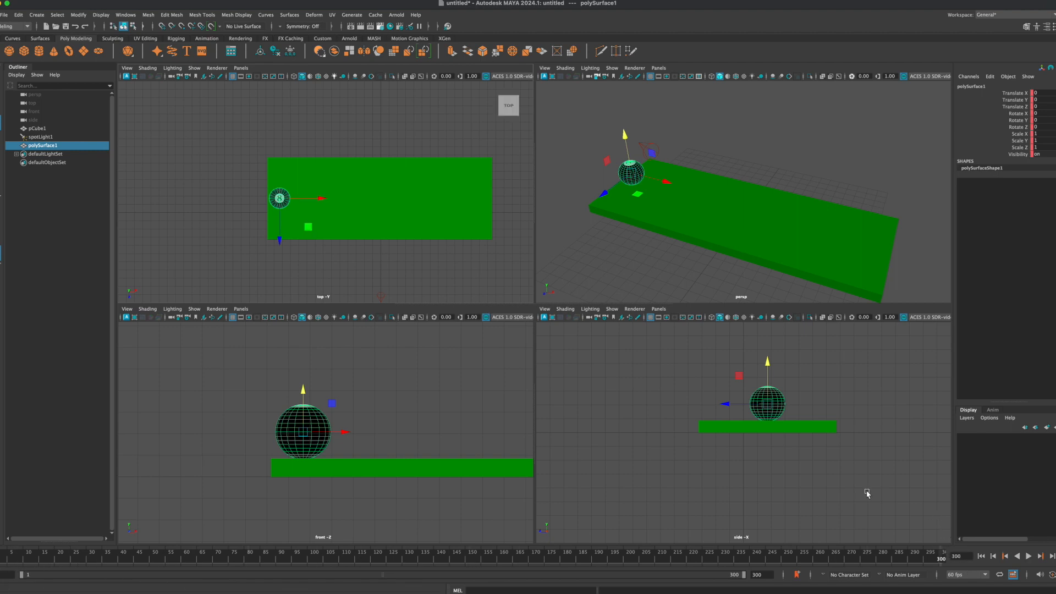
pyautogui.click(220, 192)
pyautogui.click(283, 200)
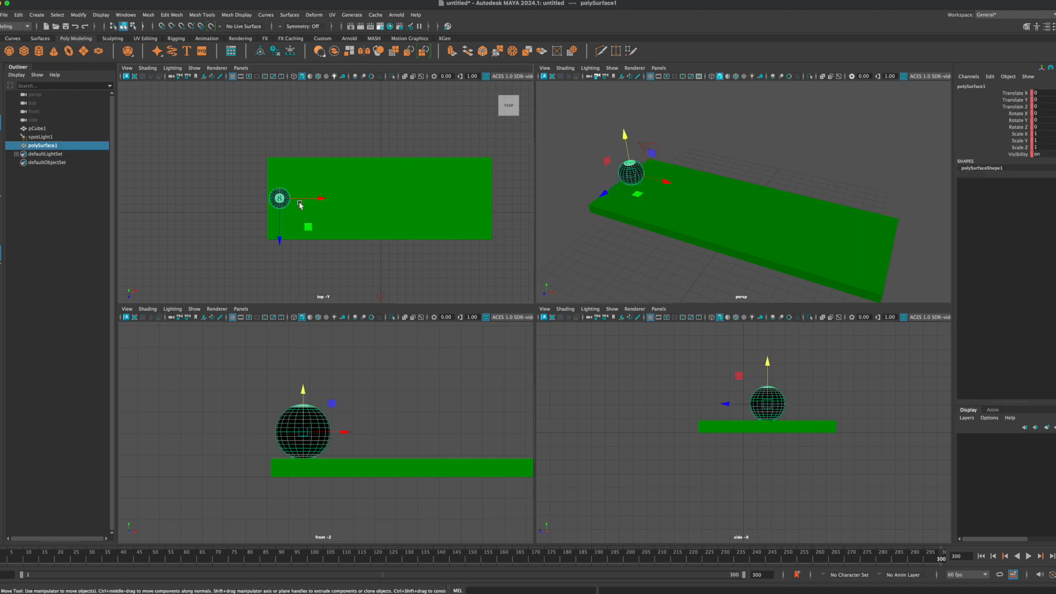
pyautogui.moveTo(322, 201); pyautogui.dragTo(518, 224)
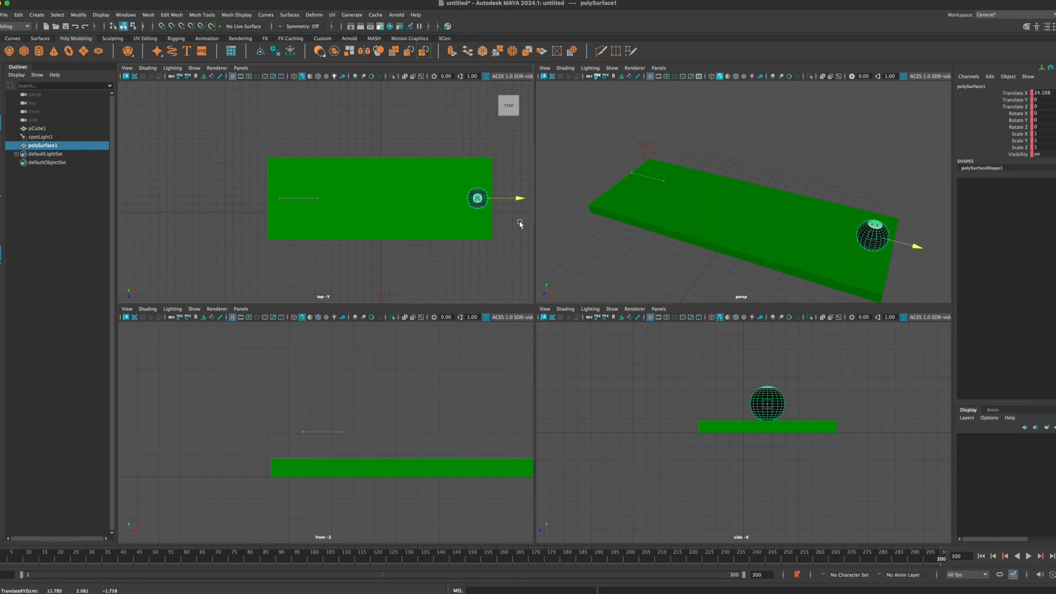
pyautogui.moveTo(520, 224); pyautogui.dragTo(519, 222, button='middle')
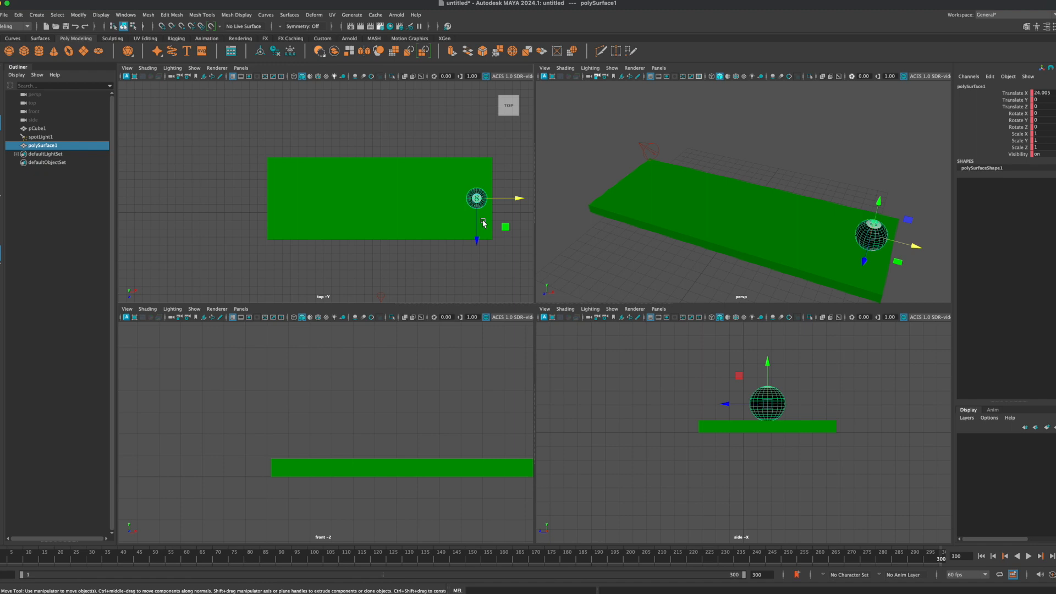
pyautogui.moveTo(516, 205); pyautogui.dragTo(520, 205)
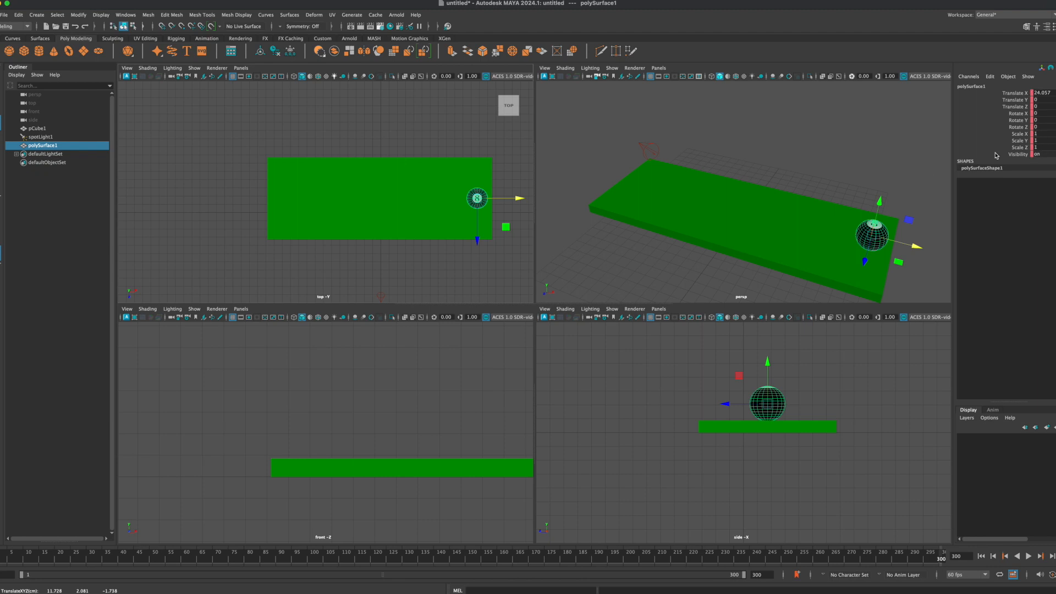
pyautogui.moveTo(520, 202)
pyautogui.mouseDown()
pyautogui.moveTo(497, 201)
pyautogui.moveTo(520, 202)
pyautogui.mouseUp()
pyautogui.press('s')
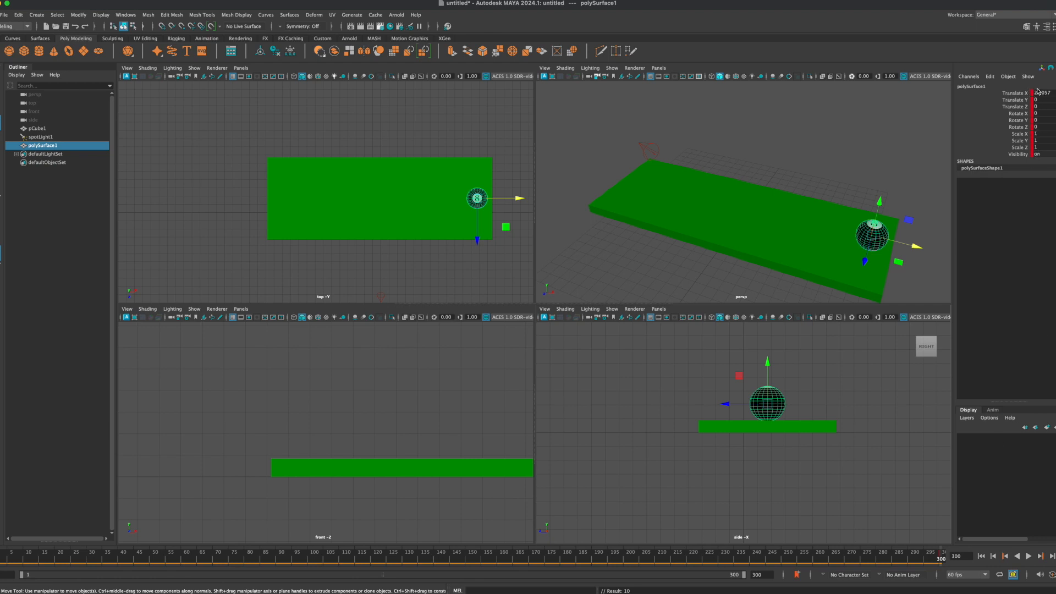
# Step: Return to the full perspective view and play the ball's animation from frame 1, stopping the playback after reviewing the motion
pyautogui.click(840, 165)
pyautogui.press('space')
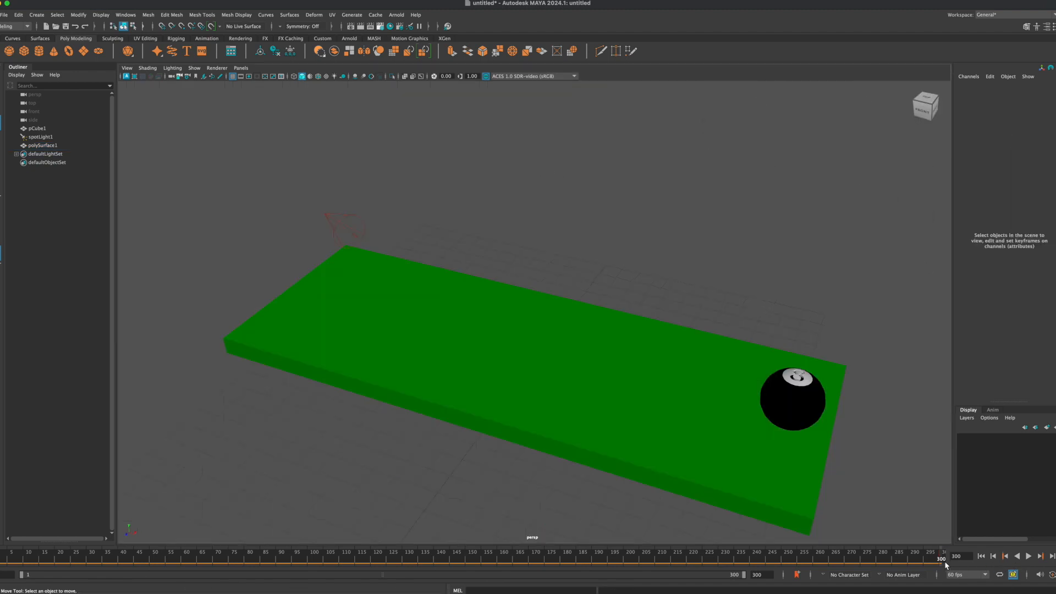
pyautogui.moveTo(942, 560); pyautogui.dragTo(39, 568)
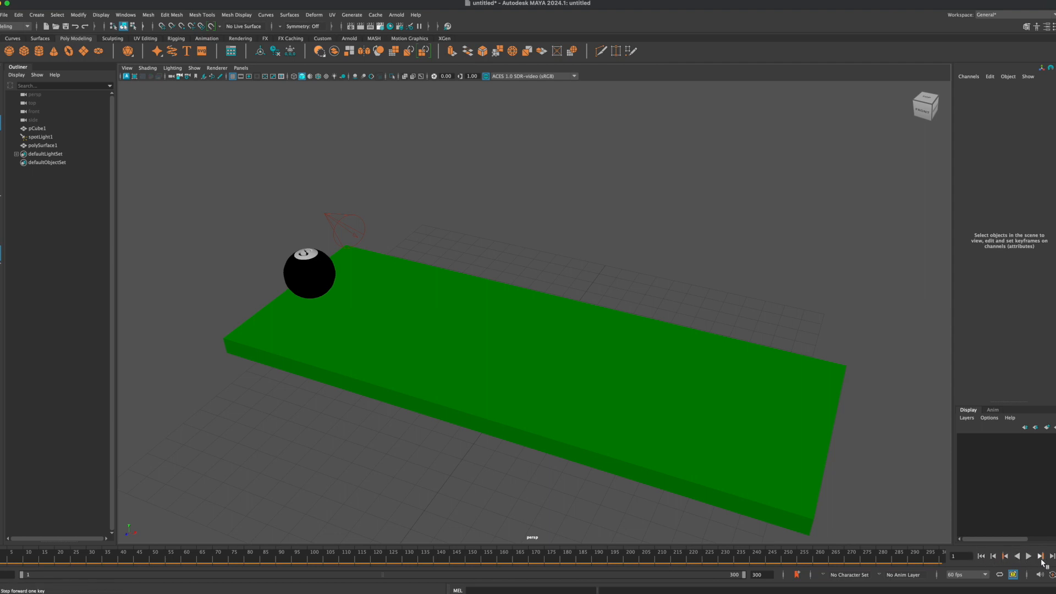
pyautogui.moveTo(1031, 584)
pyautogui.click(1030, 556)
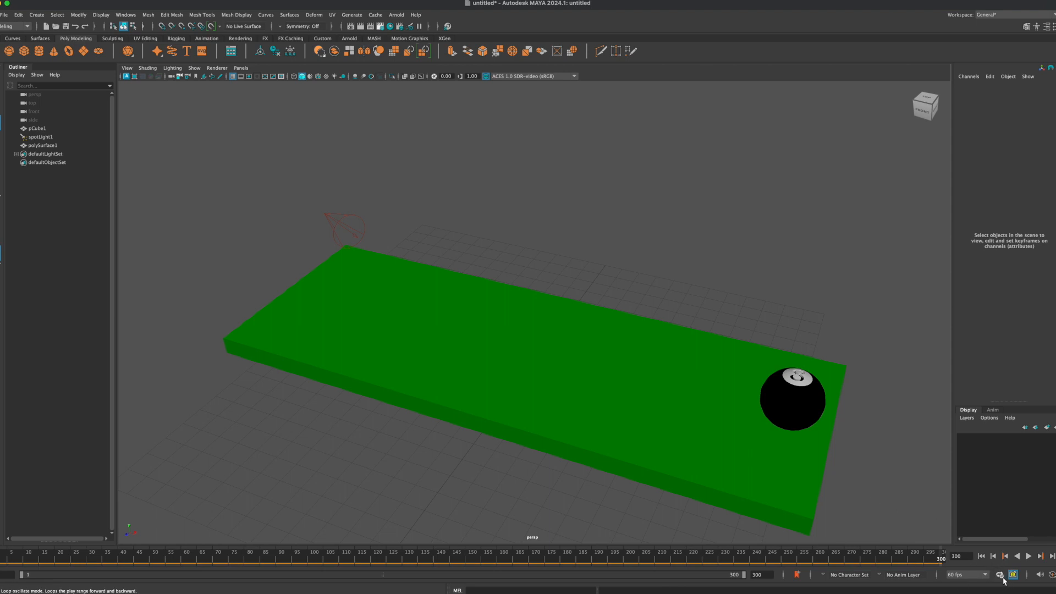
pyautogui.click(1030, 557)
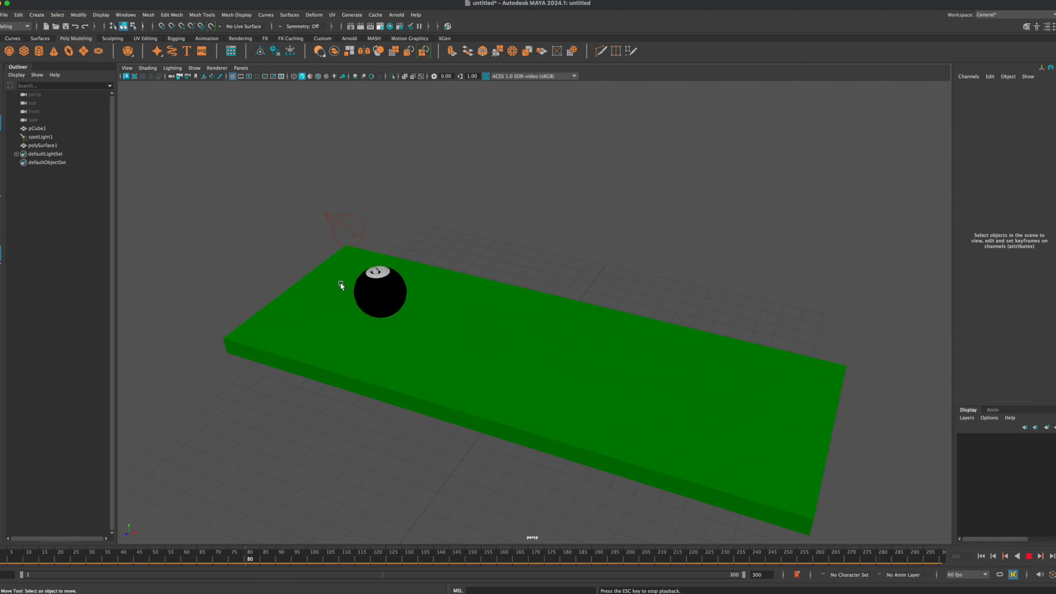
pyautogui.scroll(-3, 569, 398)
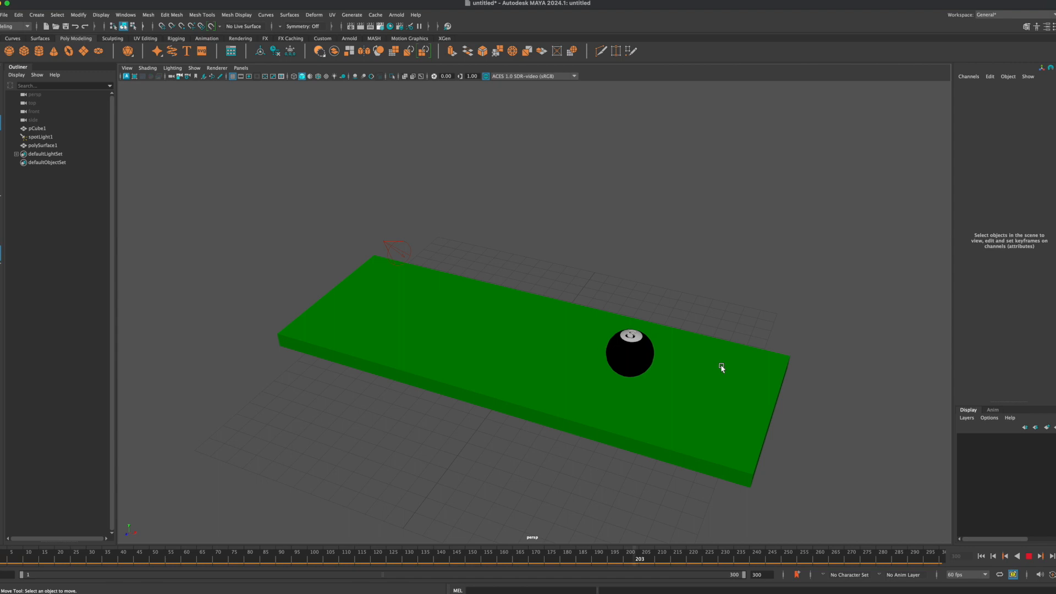
pyautogui.click(1029, 559)
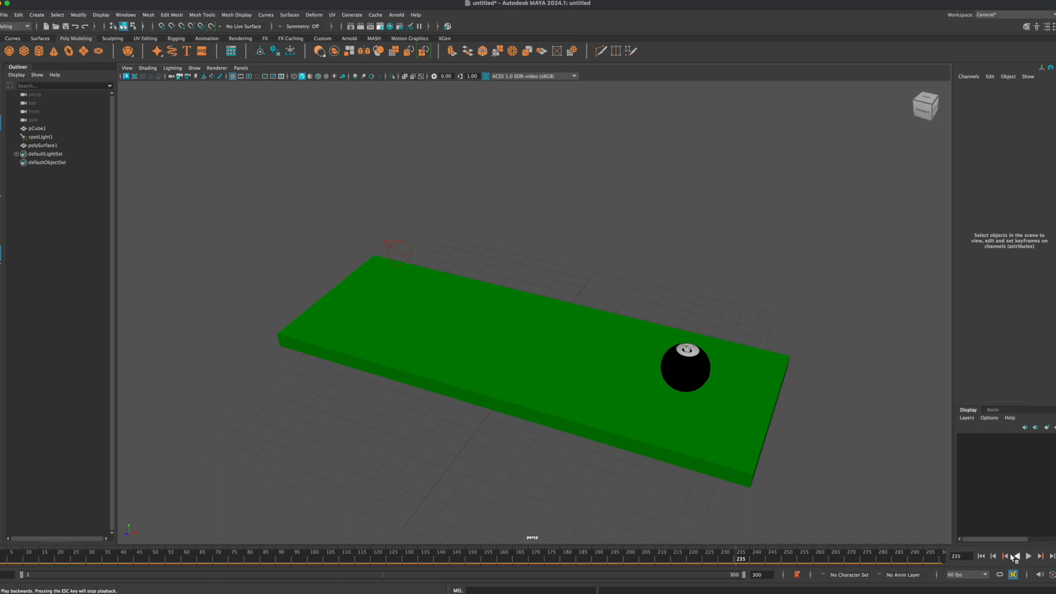